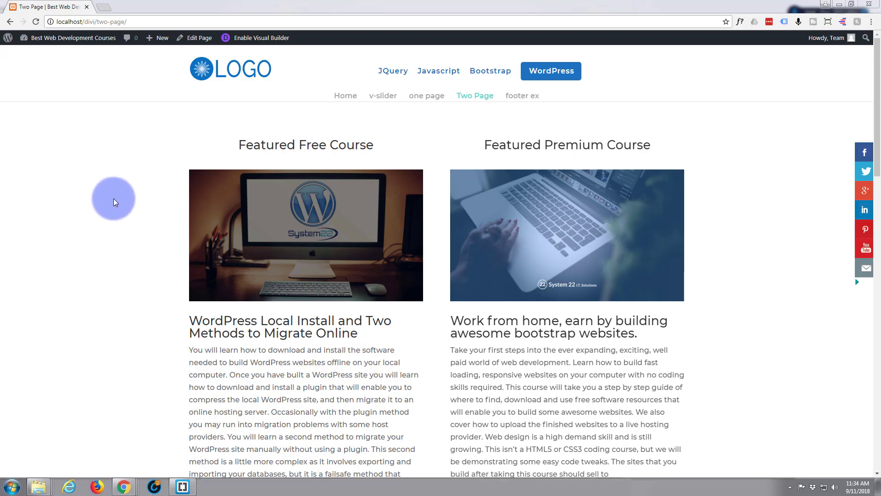
Look over the Two Page and one page layouts, examining their course sections and headings.
scroll(122, 190, "down", 3)
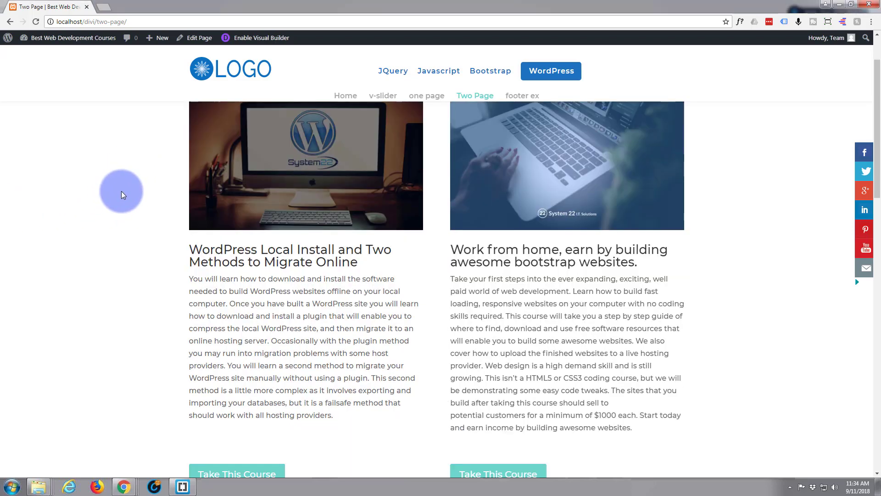
scroll(257, 102, "down", 1)
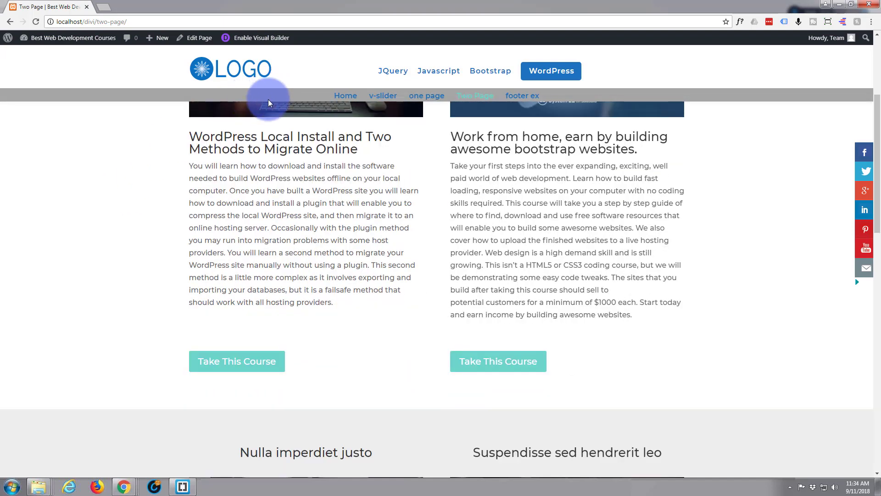
scroll(159, 175, "up", 4)
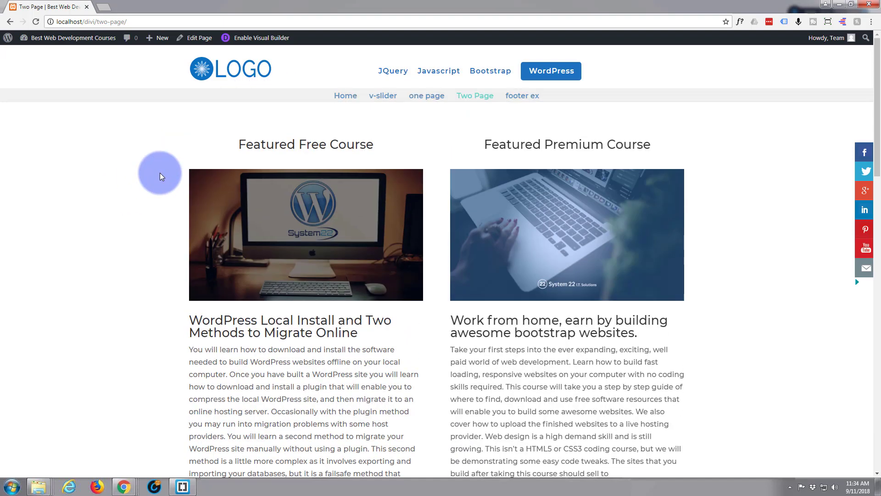
left_click(424, 95)
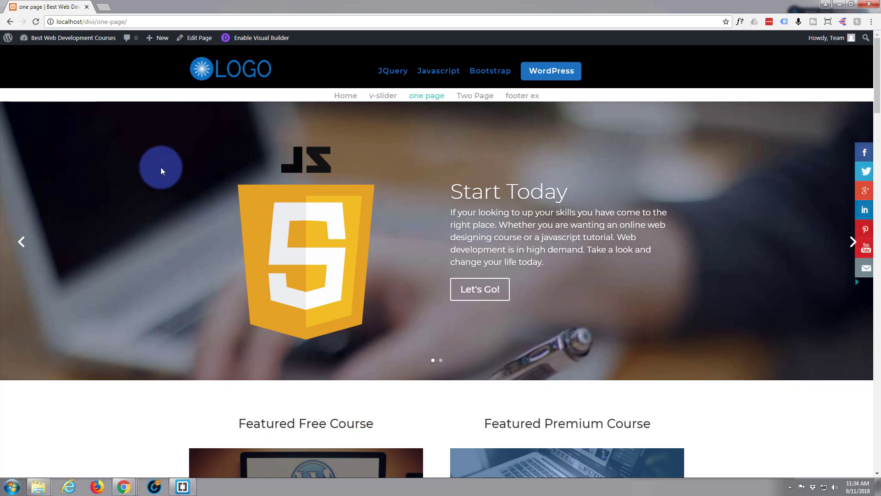
scroll(161, 167, "down", 1)
scroll(161, 167, "down", 5)
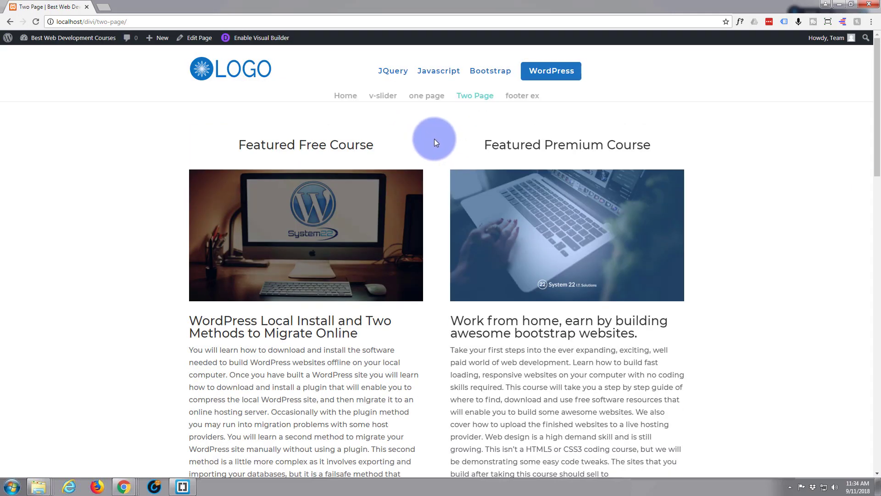
scroll(435, 138, "down", 7)
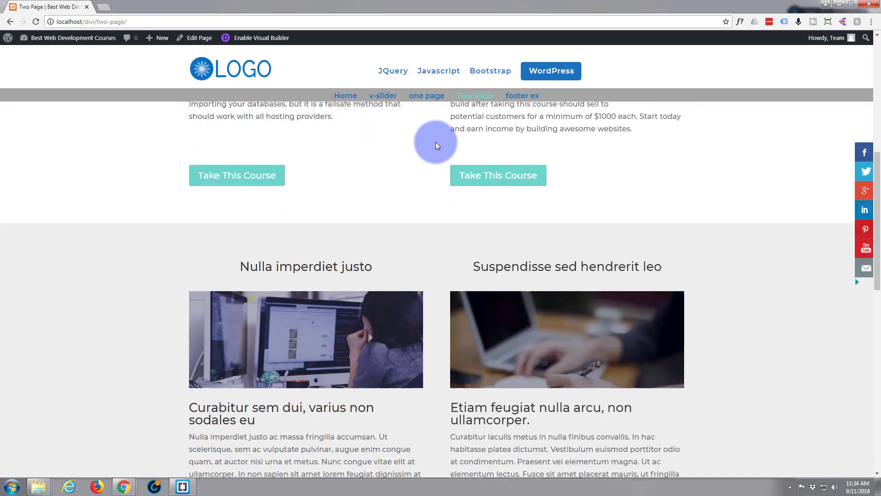
scroll(436, 145, "down", 9)
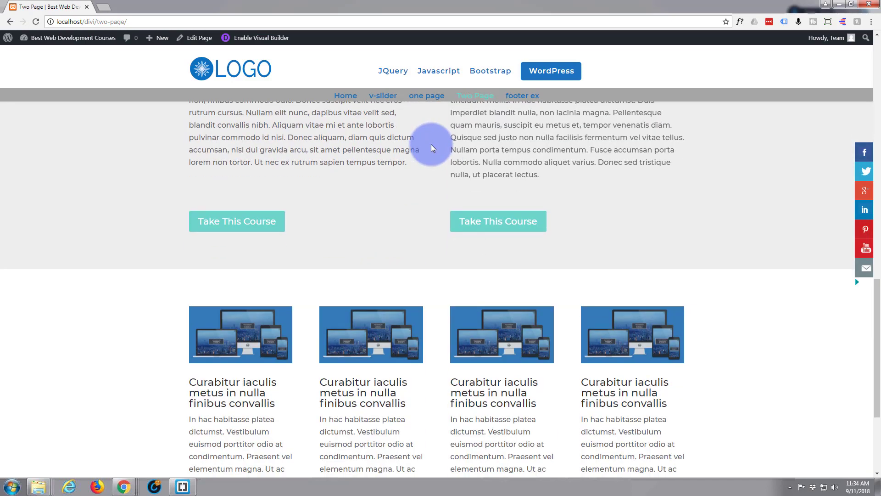
scroll(431, 145, "down", 3)
scroll(429, 146, "up", 4)
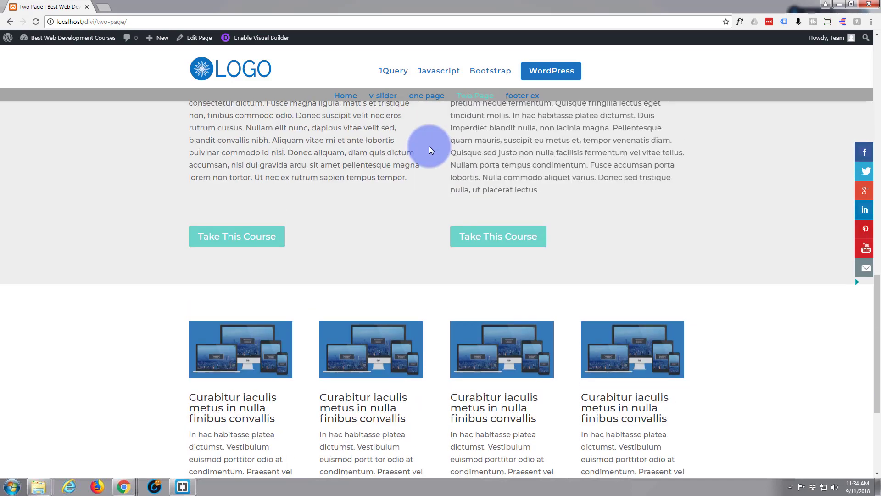
scroll(430, 147, "up", 7)
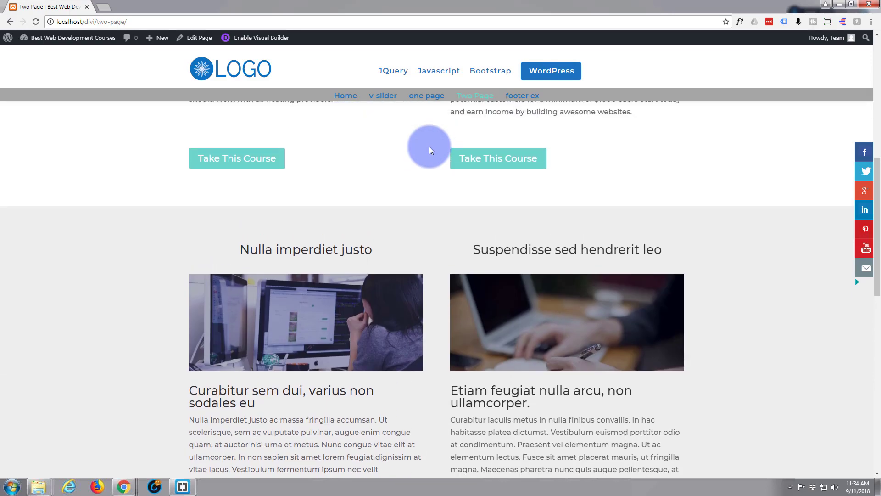
scroll(429, 149, "up", 8)
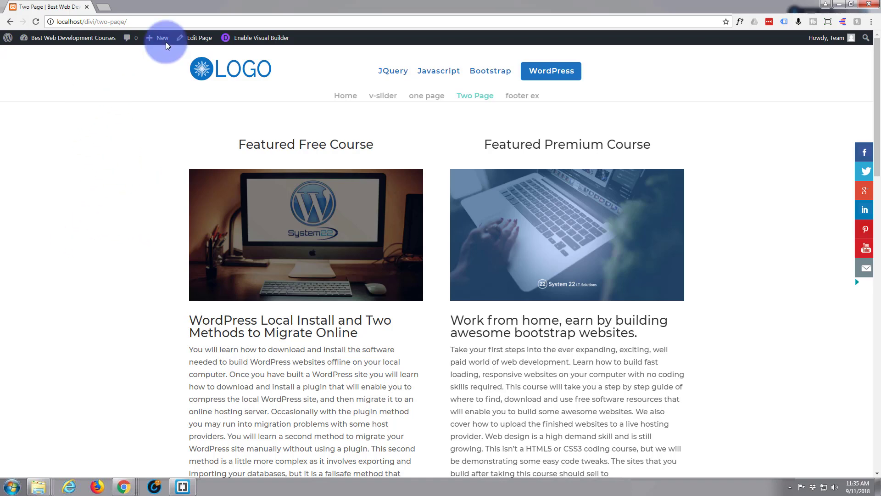
Enable the Visual Builder and set the Heading 1 font of the "Featured Free Course" text module to Bungee Hairline.
left_click(253, 41)
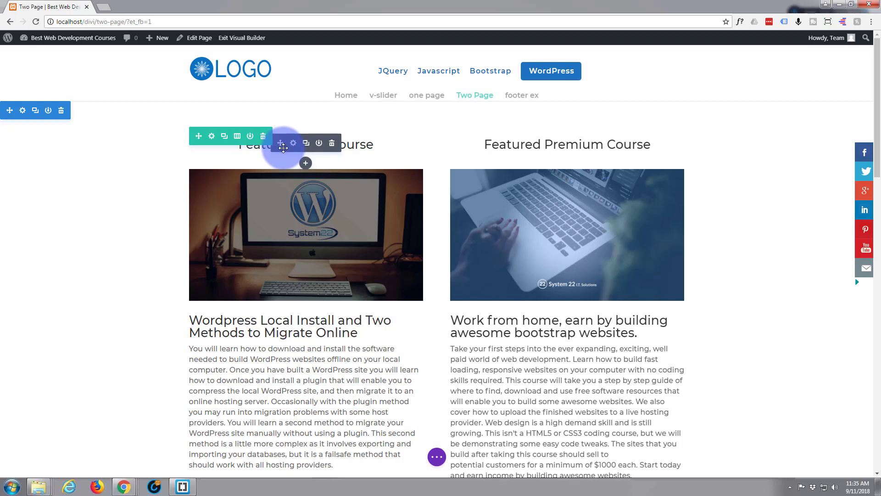
left_click(293, 143)
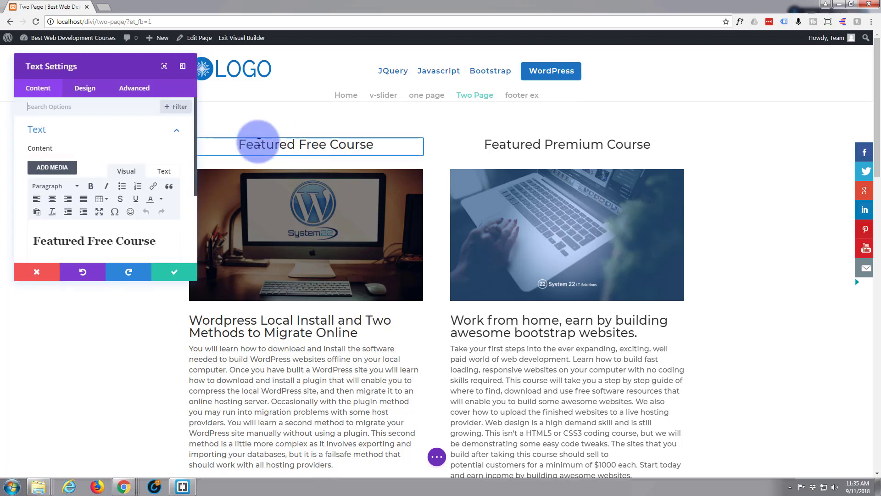
left_click(86, 89)
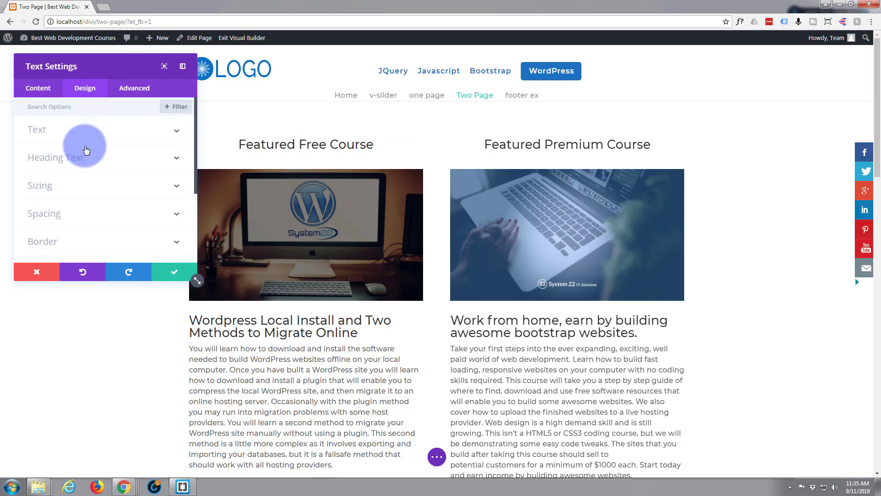
left_click(124, 161)
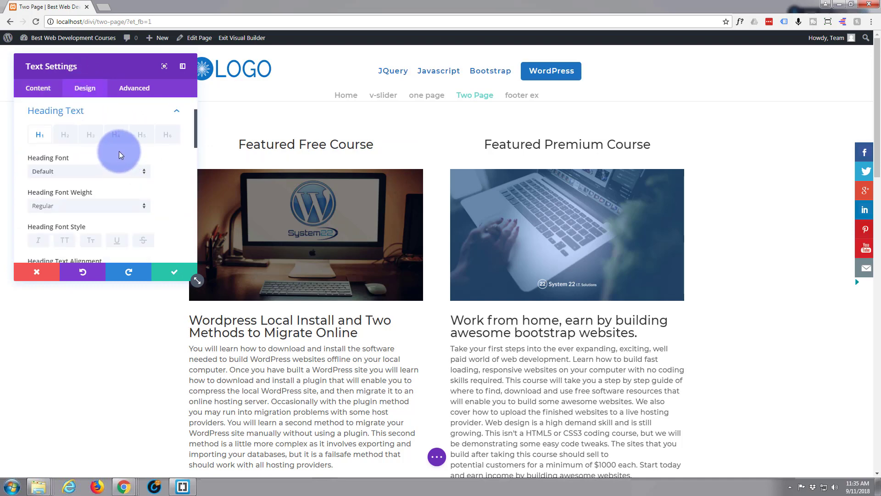
left_click(143, 173)
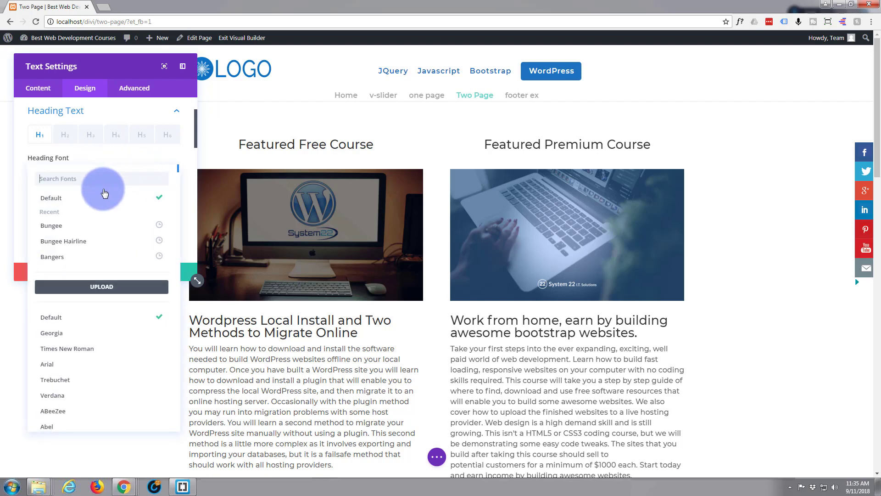
left_click(72, 241)
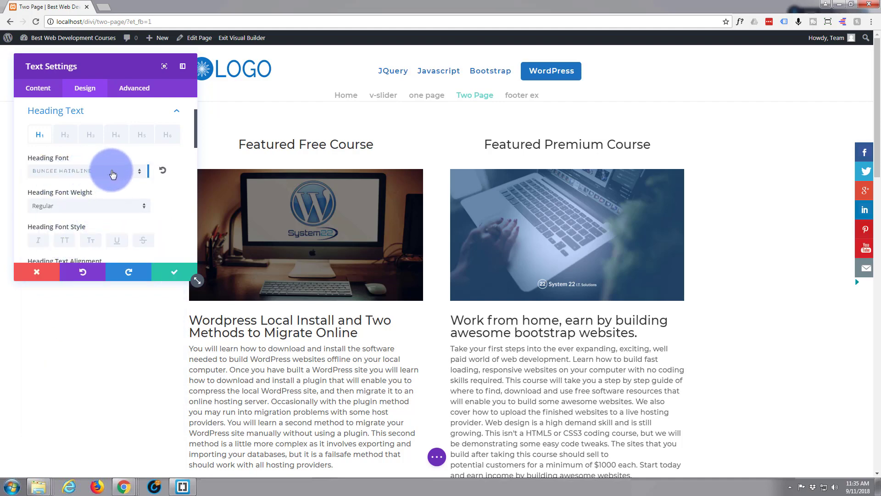
Set the module's Heading 2 font to Bungee Hairline with a Bold font weight.
left_click(67, 134)
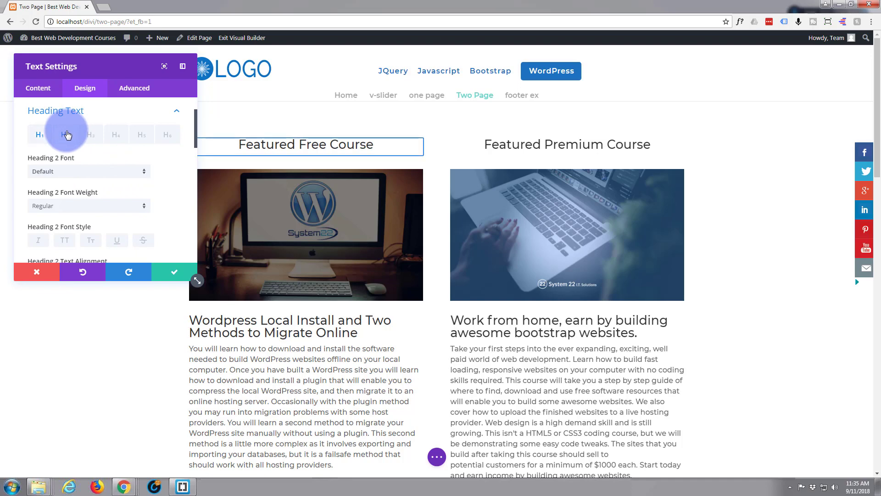
left_click(144, 176)
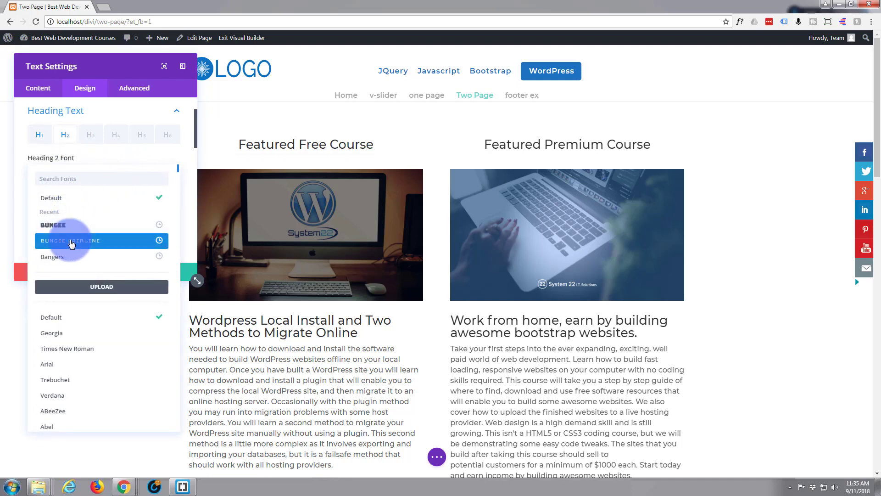
left_click(71, 242)
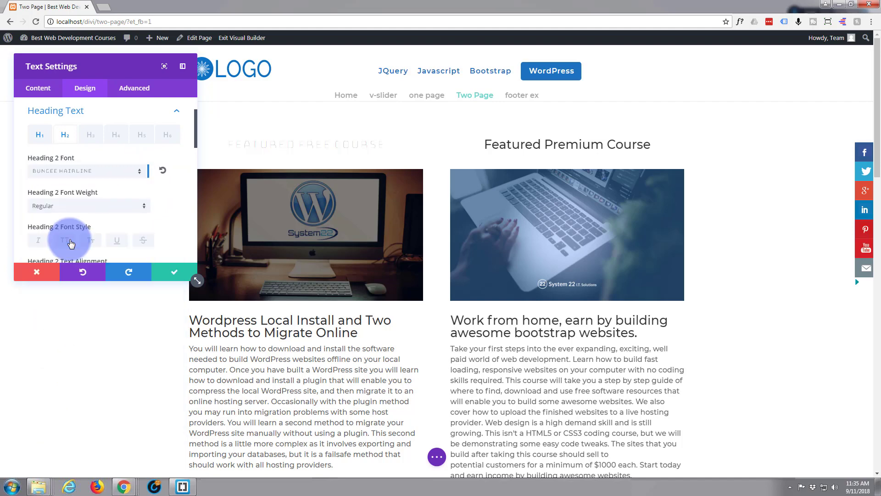
scroll(66, 216, "down", 1)
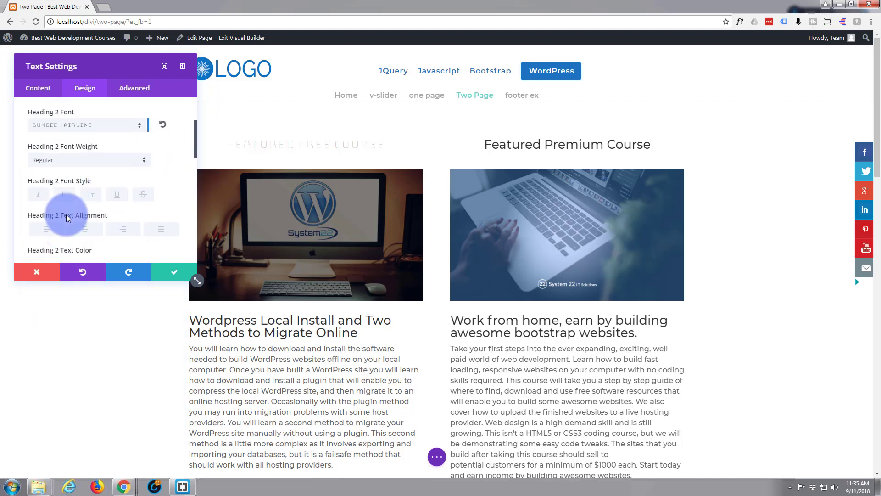
left_click(143, 162)
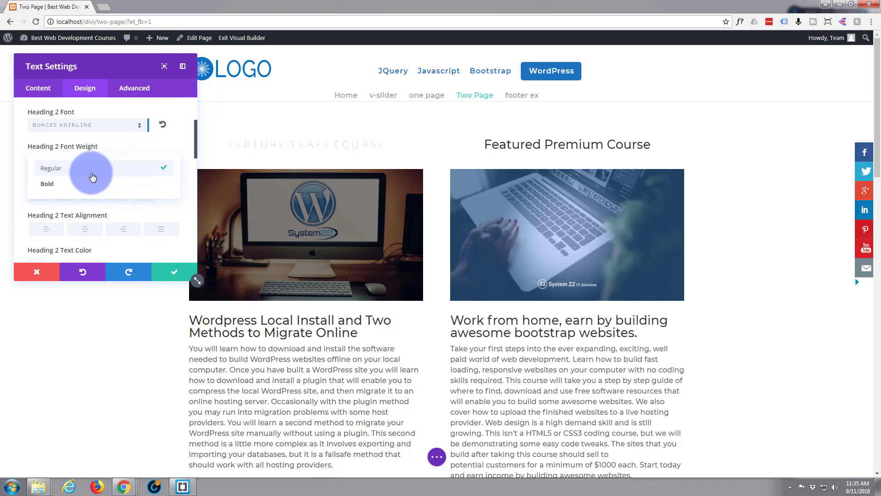
left_click(65, 184)
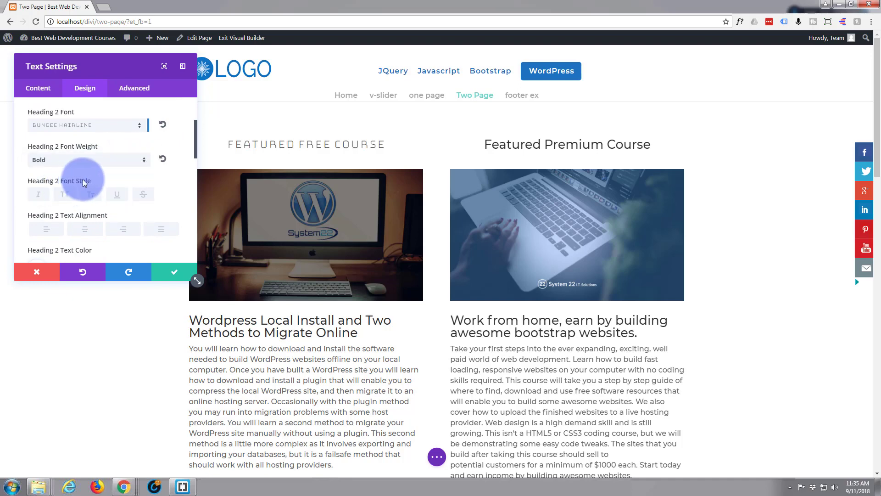
Set the Heading 2 text color to blue #0c71c3 and apply the first text shadow preset.
scroll(83, 178, "down", 2)
left_click(146, 179)
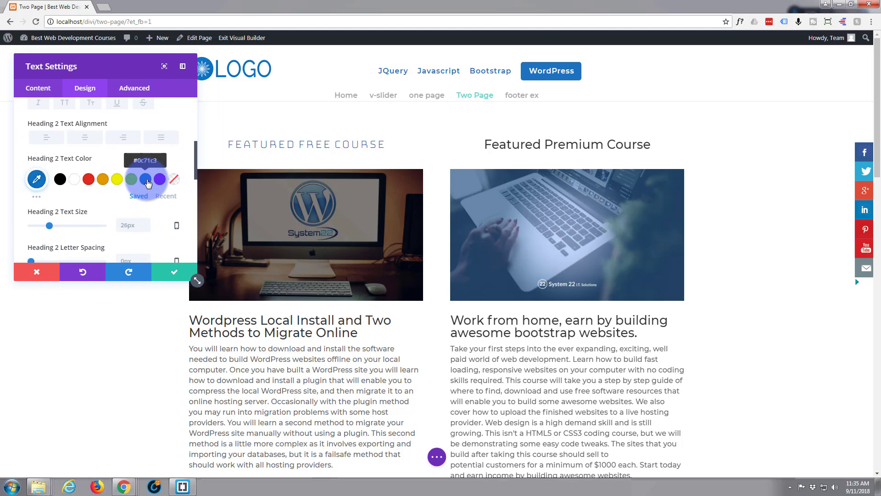
scroll(81, 188, "down", 3)
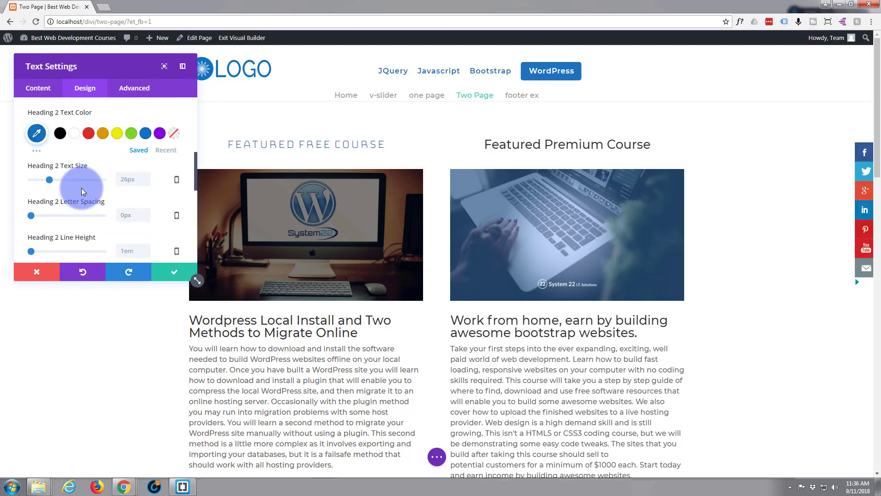
scroll(81, 189, "down", 3)
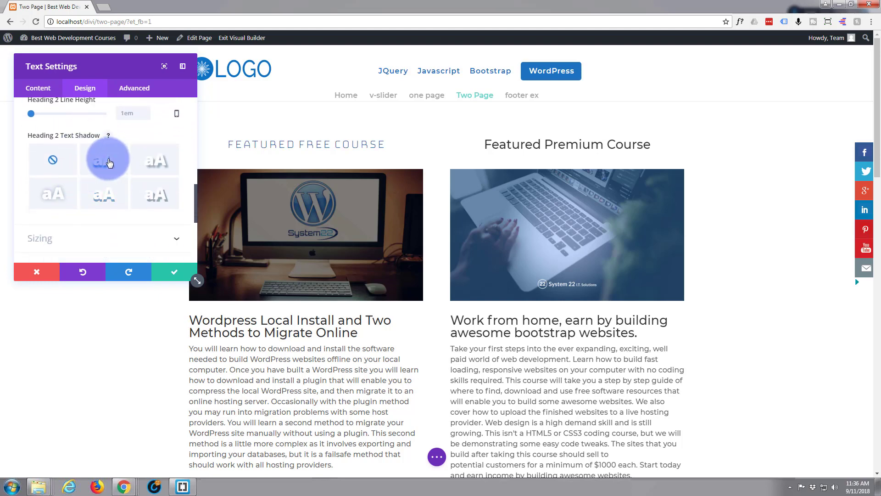
left_click(109, 162)
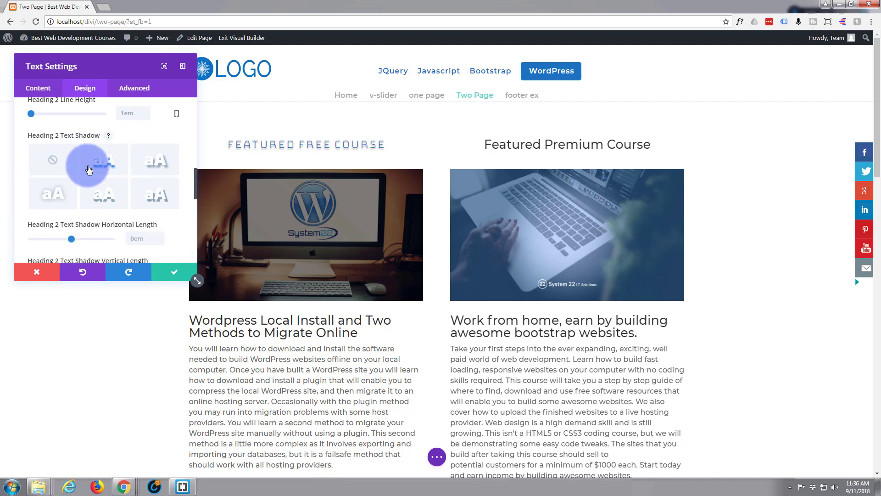
Give the "Featured Free Course" module a Fade animation style and save its settings.
scroll(88, 173, "down", 5)
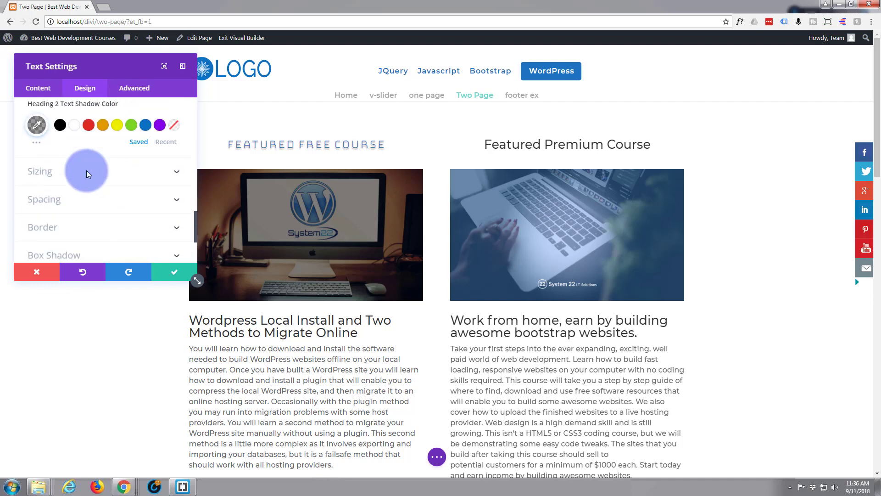
scroll(86, 170, "down", 3)
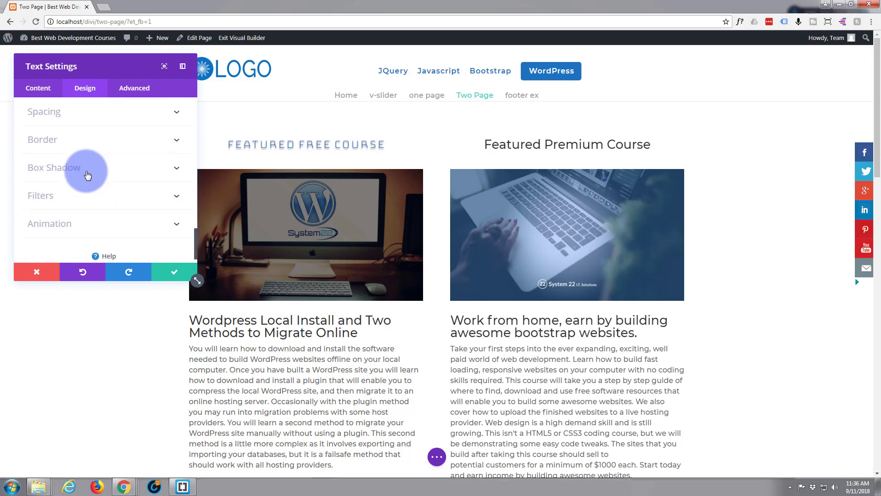
left_click(113, 222)
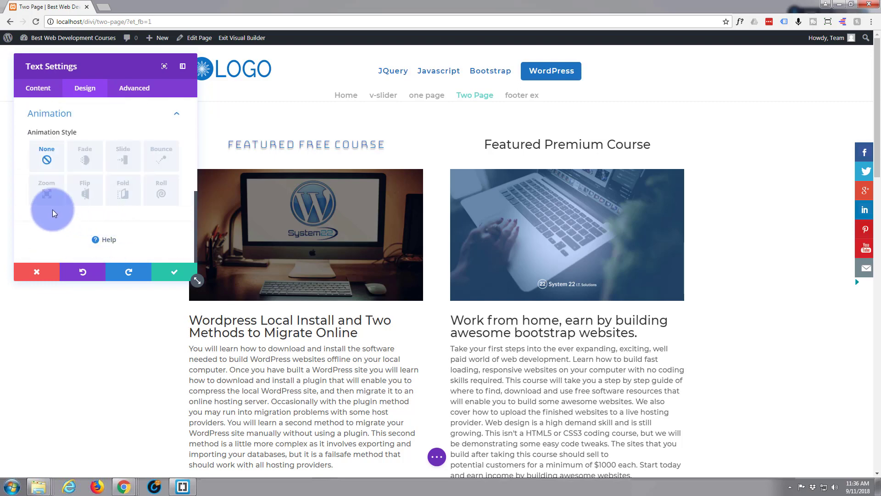
left_click(86, 158)
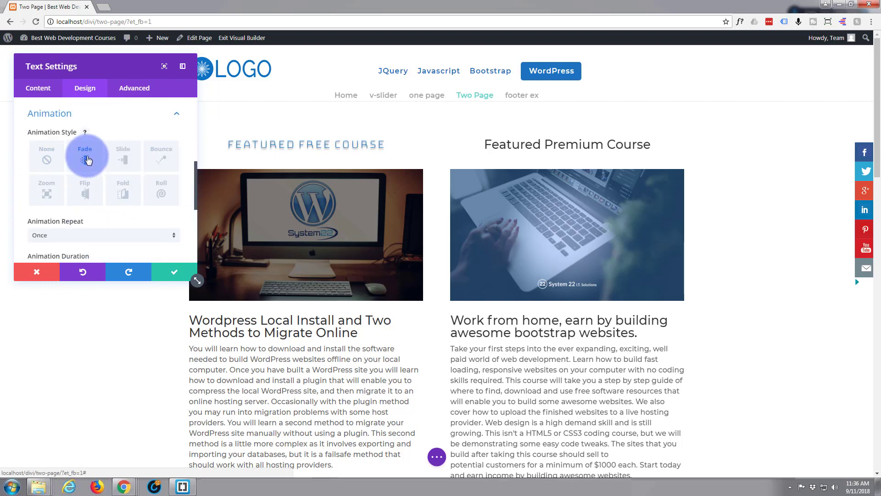
left_click(173, 272)
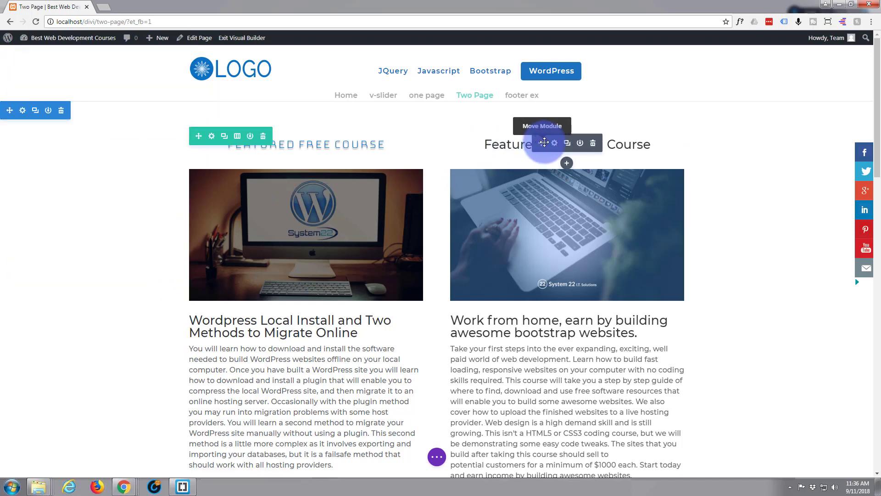
Examine the remaining section headings on the page for comparison with the restyled "Featured Free Course" heading.
scroll(511, 351, "down", 1)
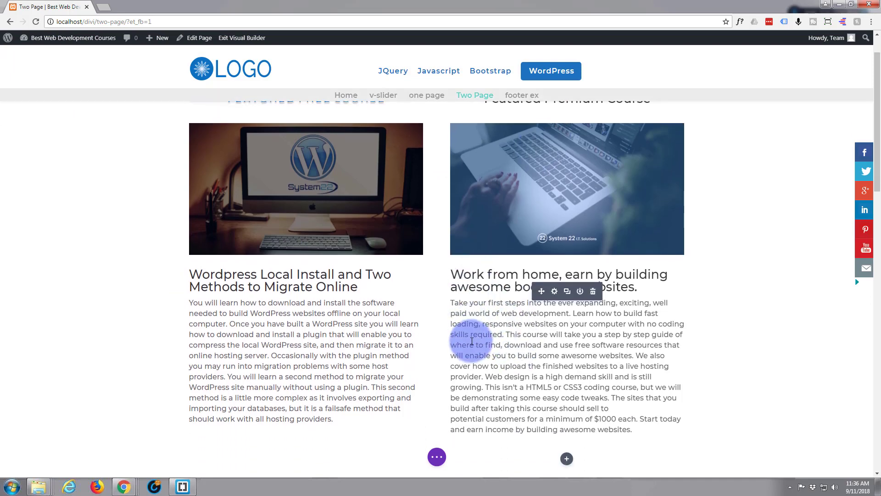
scroll(472, 339, "down", 6)
scroll(472, 339, "down", 2)
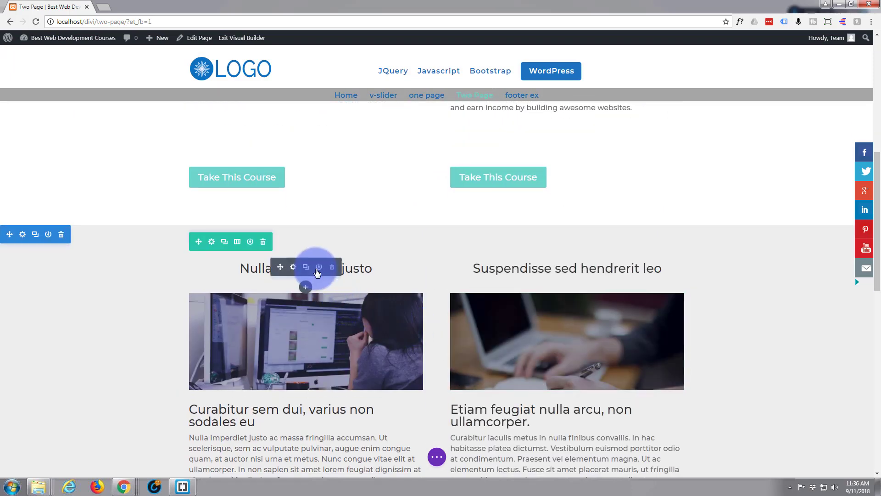
scroll(364, 355, "down", 3)
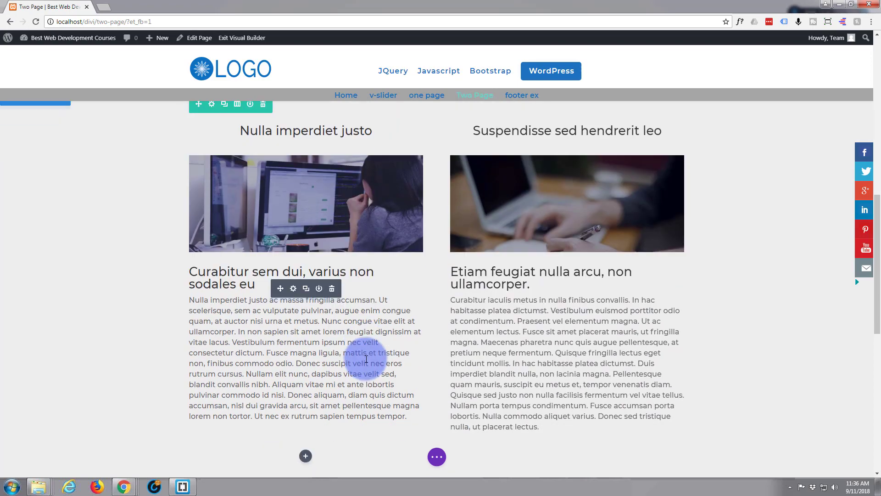
scroll(364, 355, "up", 4)
scroll(367, 358, "up", 7)
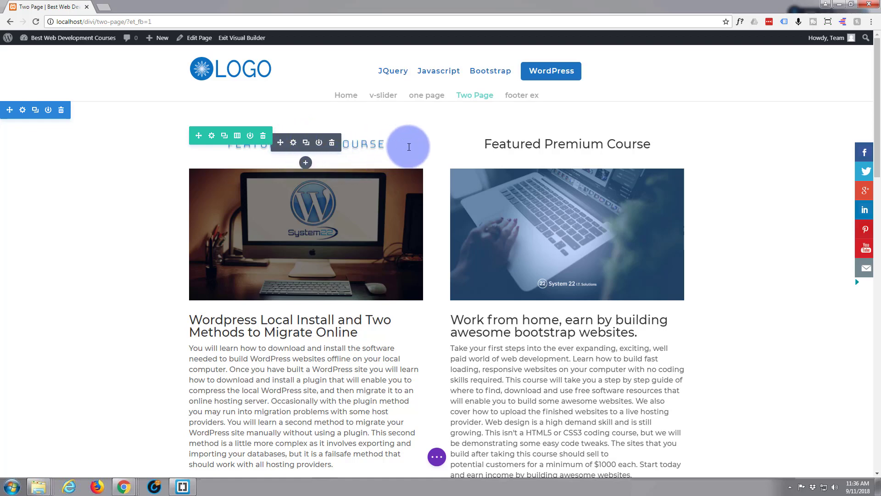
Extend the "Featured Free Course" heading's text styles to all text modules throughout this page.
right_click(301, 151)
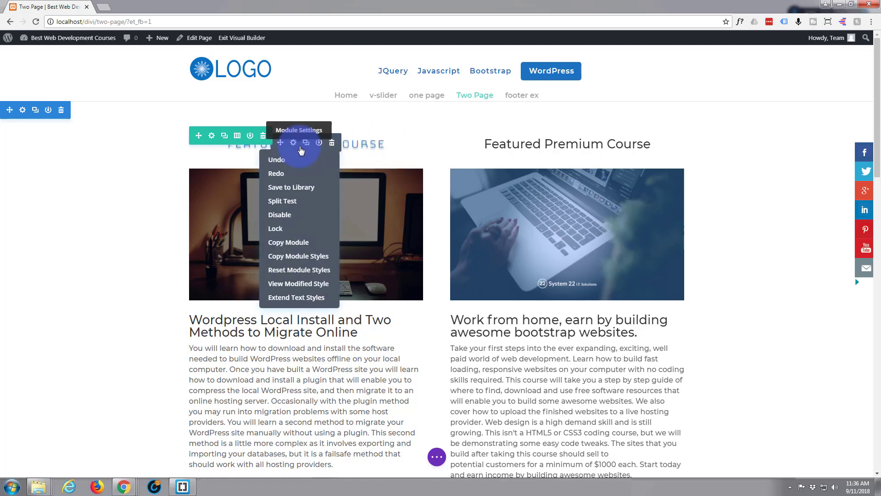
left_click(299, 301)
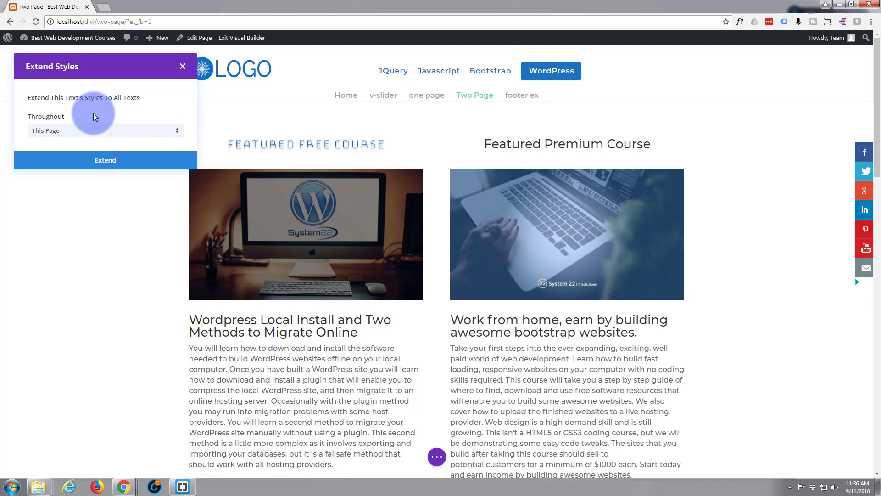
left_click(176, 132)
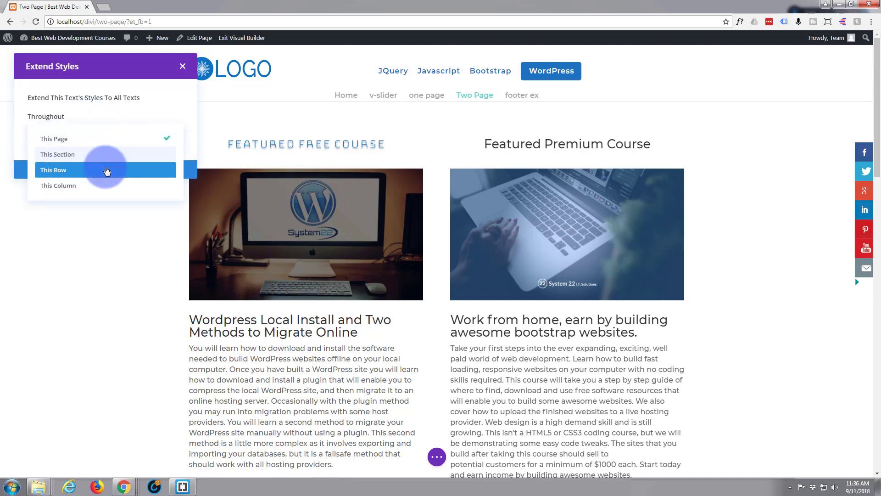
left_click(106, 140)
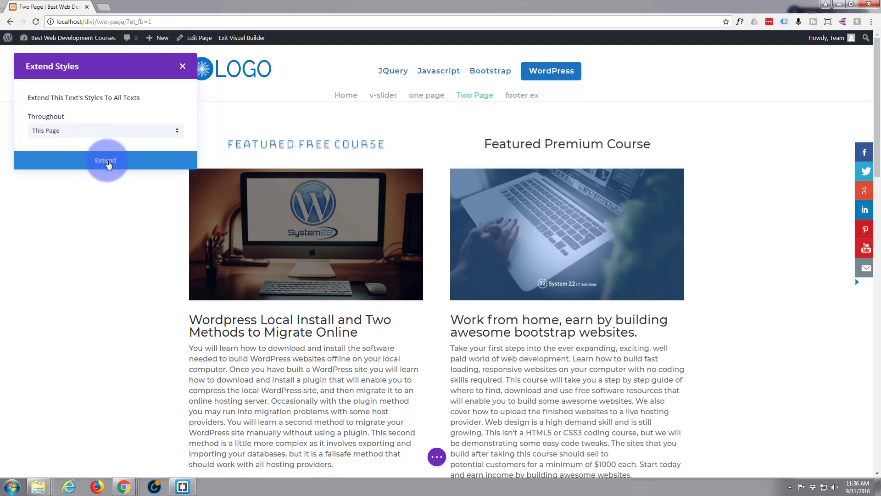
left_click(106, 161)
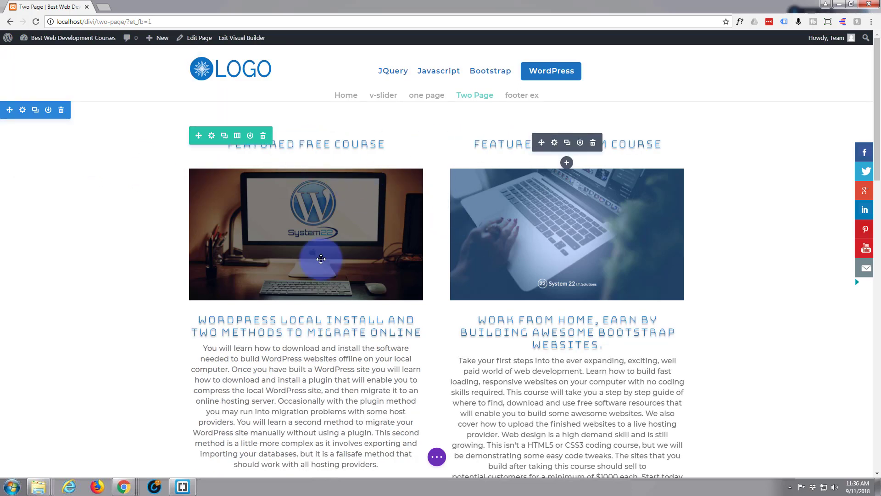
Examine the text modules in every section of the page for the extended heading style and alignment.
scroll(173, 295, "down", 1)
scroll(175, 296, "down", 8)
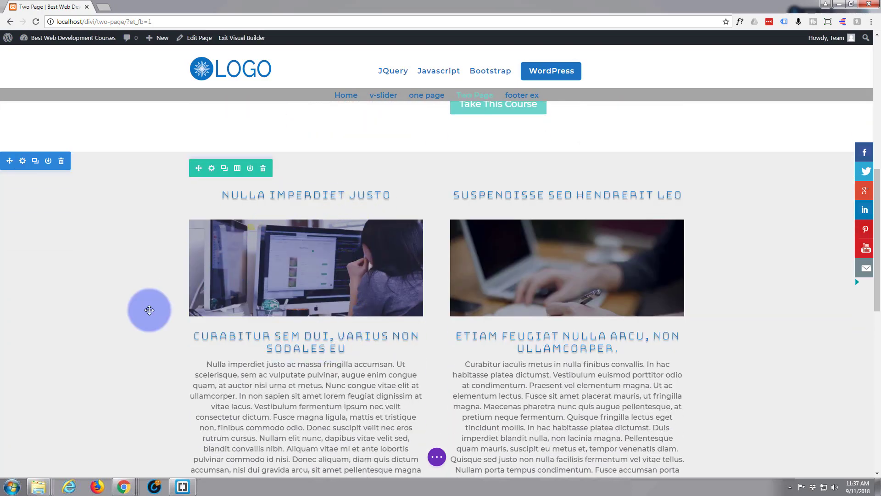
scroll(133, 309, "down", 3)
scroll(132, 309, "down", 1)
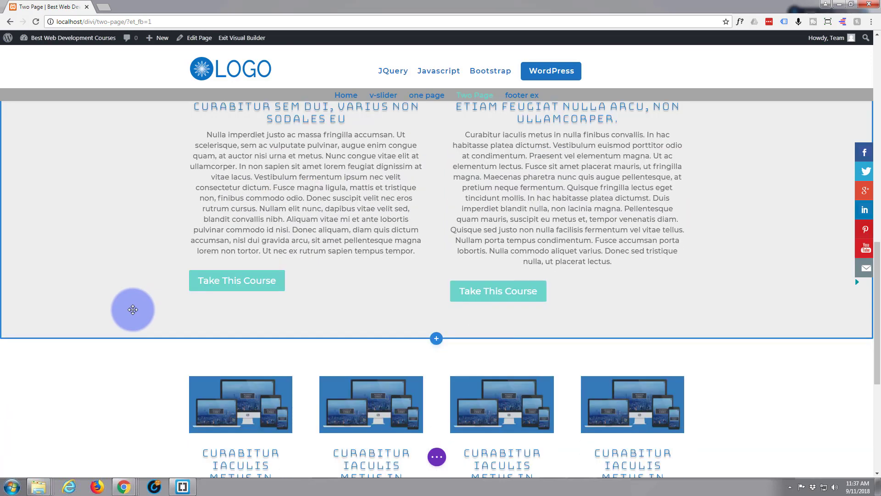
scroll(133, 309, "up", 6)
scroll(133, 310, "up", 7)
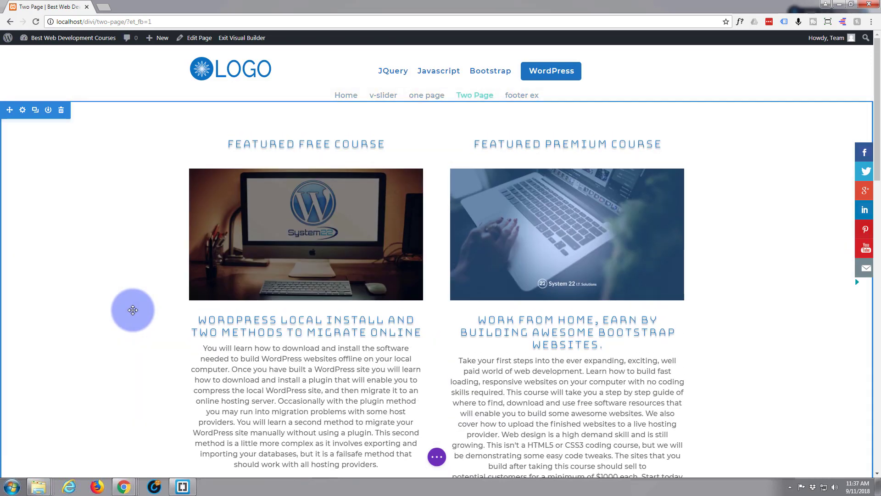
Set the custom bottom padding of the image under "Featured Free Course" to 50px.
mouse_move(277, 244)
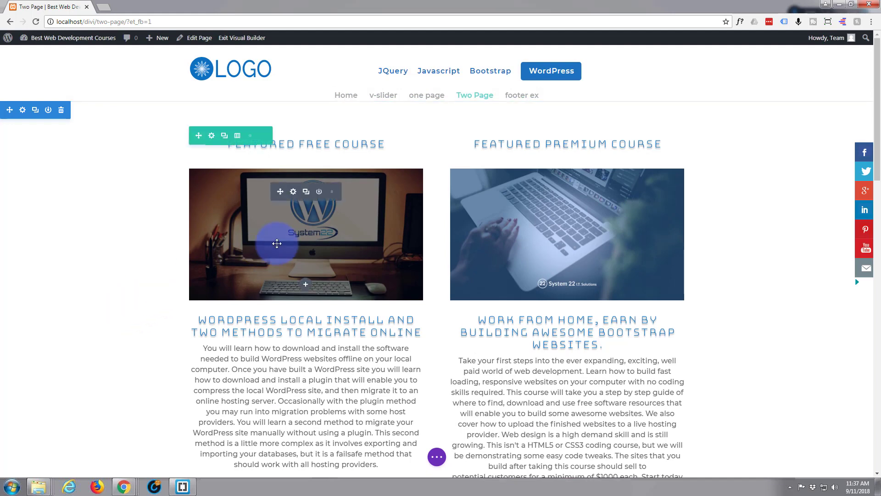
left_click(293, 191)
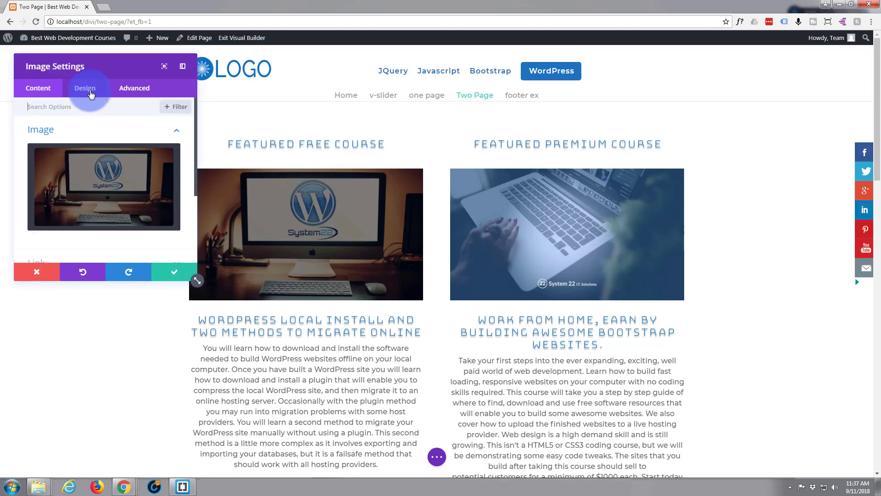
left_click(91, 94)
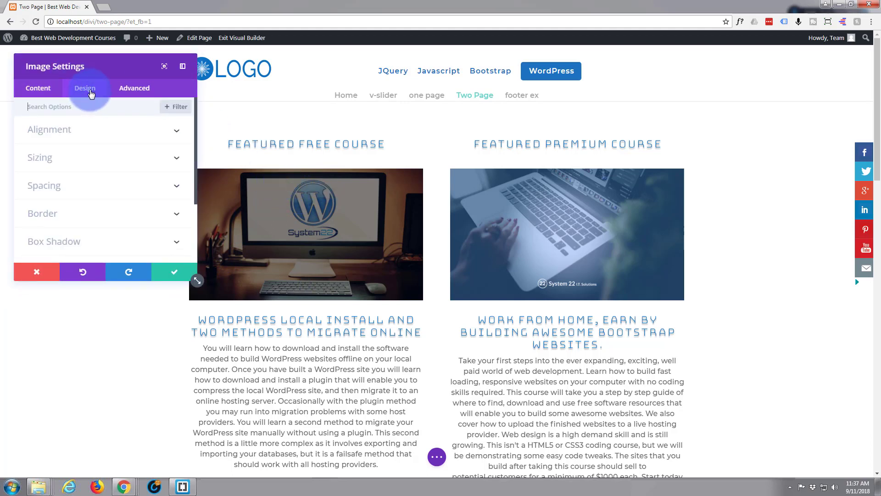
left_click(90, 185)
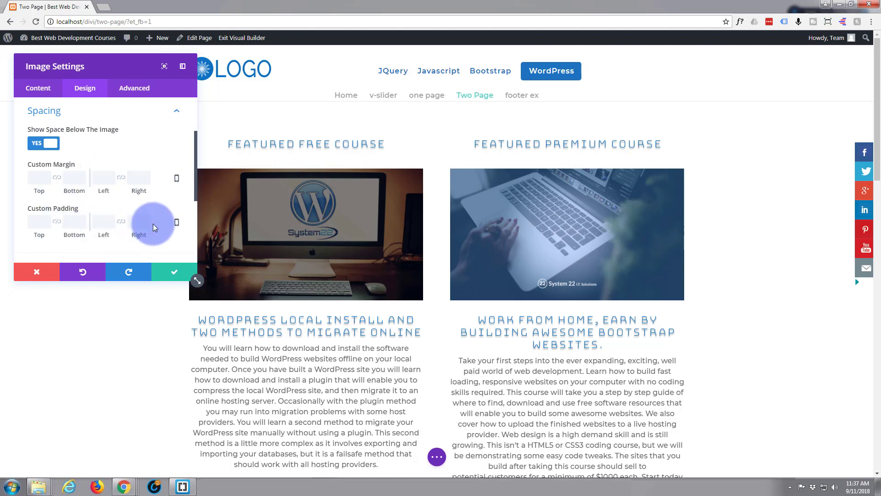
left_click(73, 223)
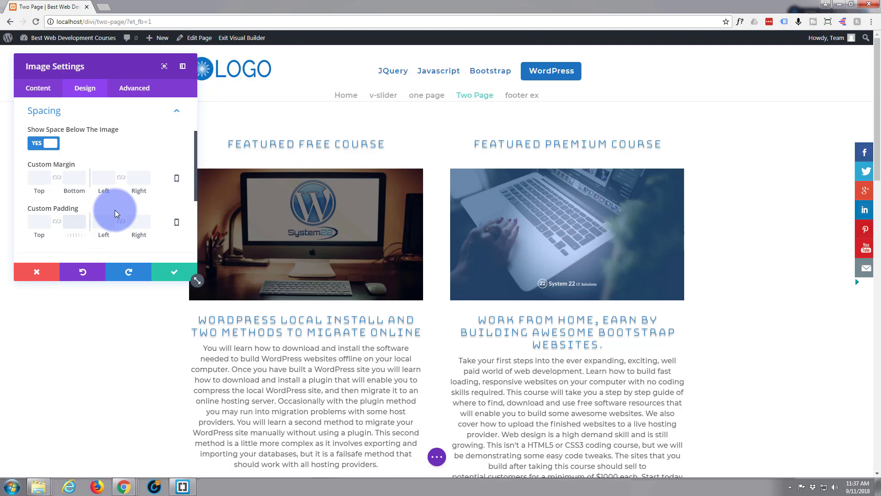
type("520")
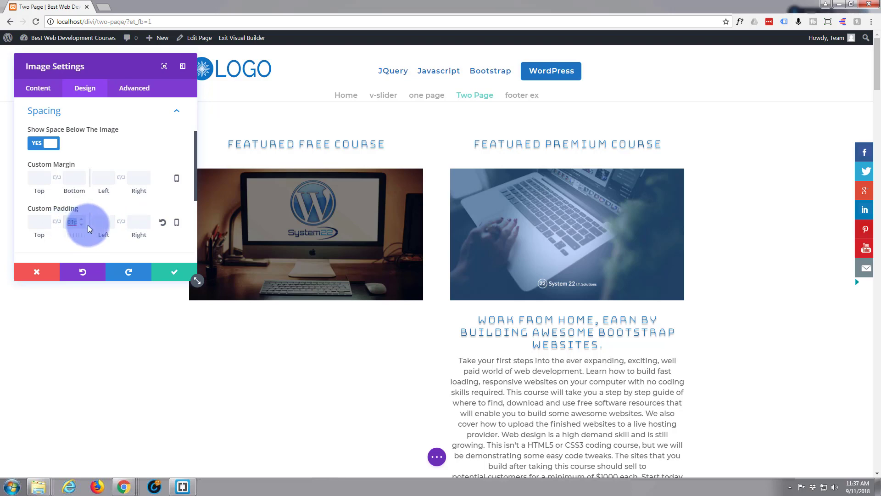
type("50")
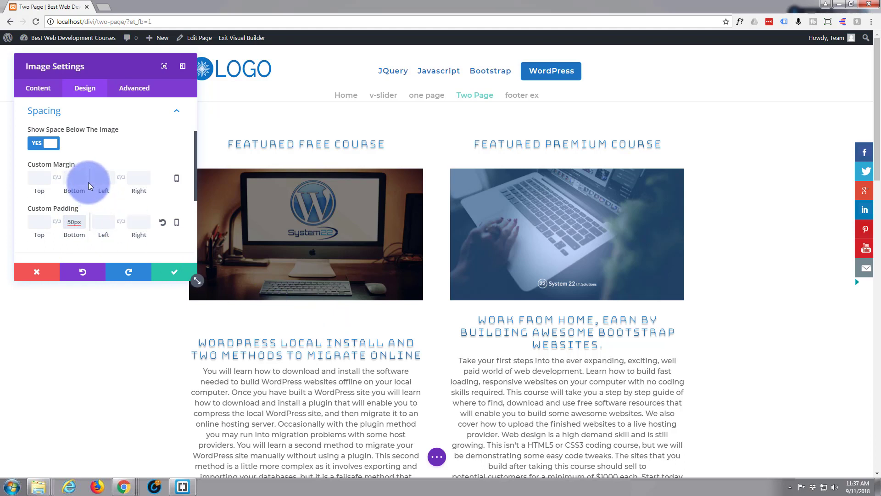
Apply the fourth box shadow preset to the image and set the shadow's vertical position to 28px.
scroll(87, 183, "down", 3)
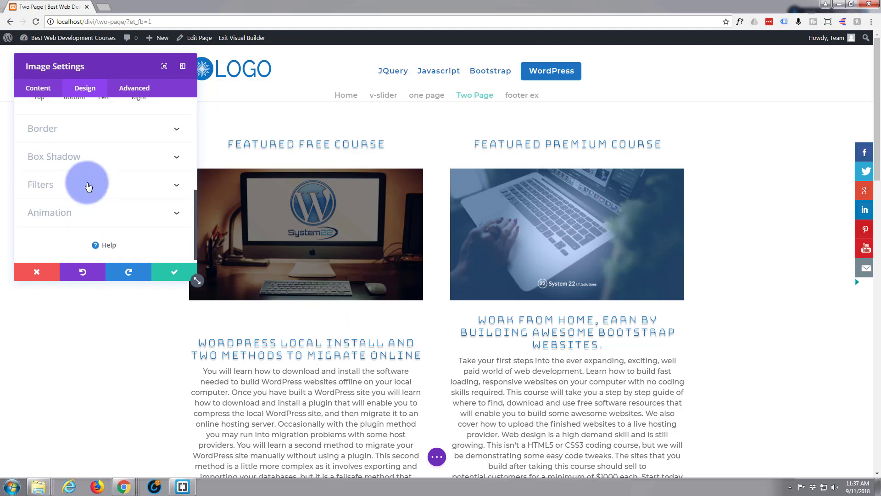
left_click(108, 157)
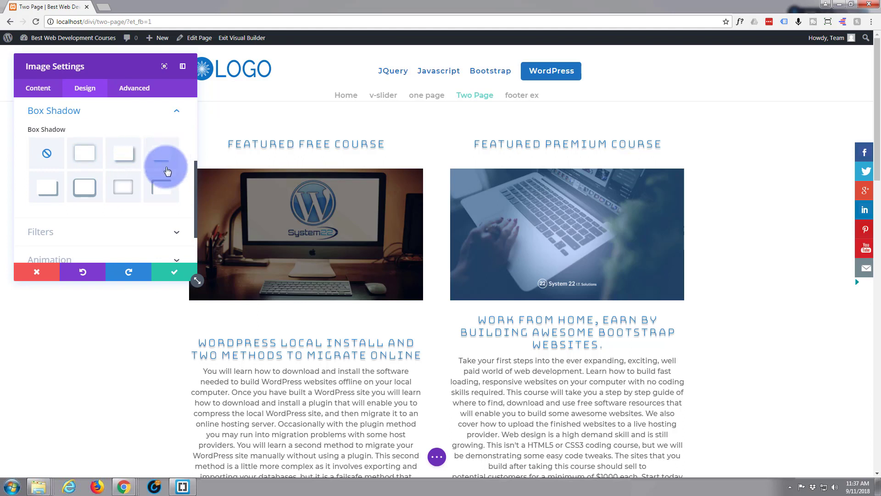
left_click(161, 158)
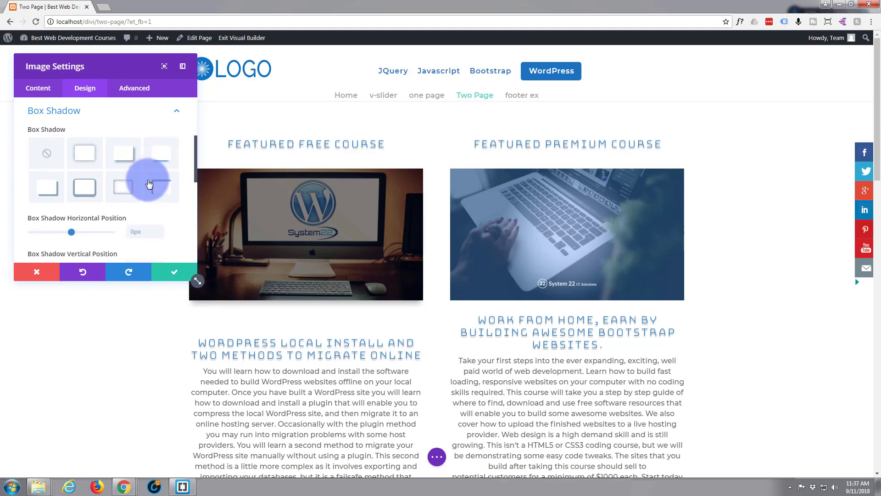
scroll(104, 235, "down", 1)
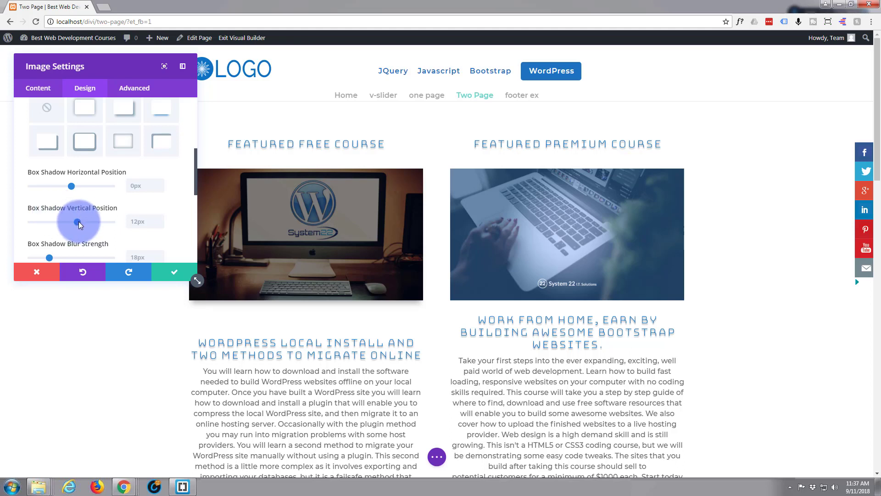
left_click_drag(79, 222, 84, 221)
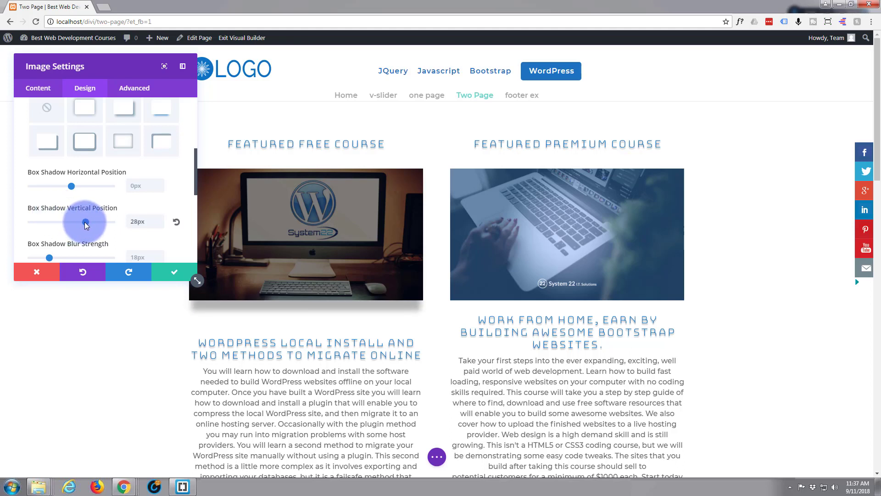
Give the image a Fold animation style and save its settings.
scroll(65, 202, "down", 4)
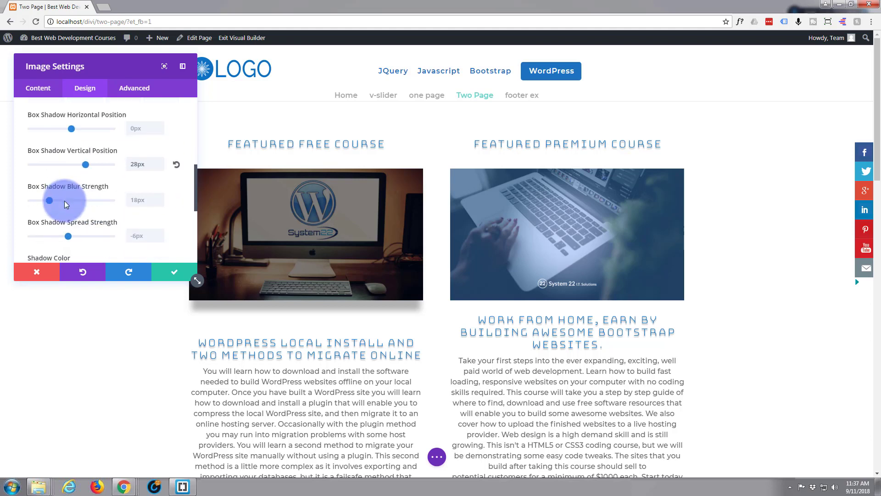
scroll(63, 200, "down", 1)
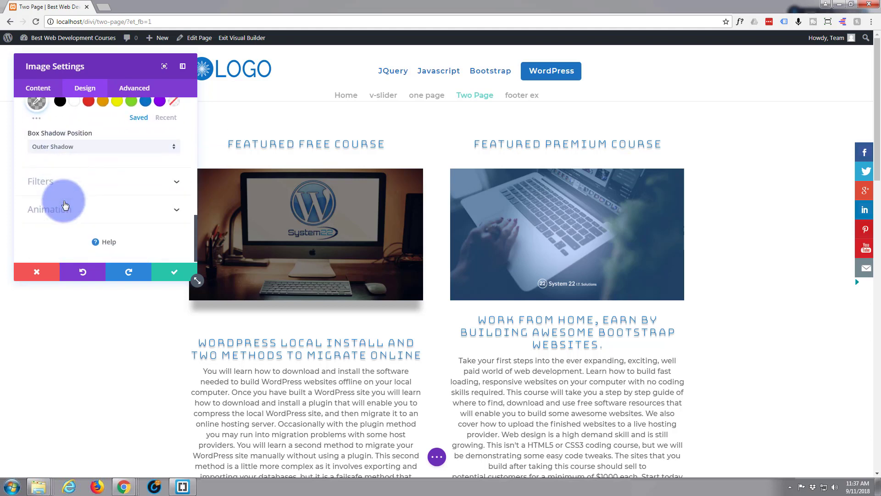
left_click(167, 206)
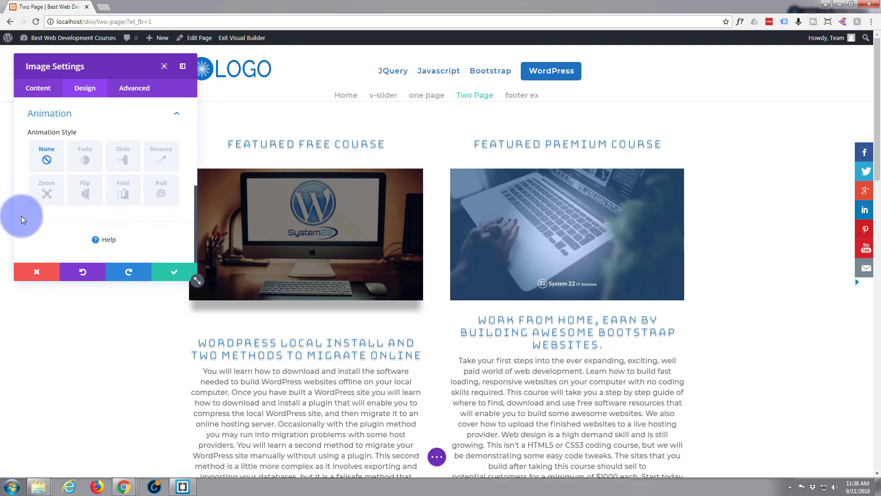
left_click(86, 193)
left_click(121, 194)
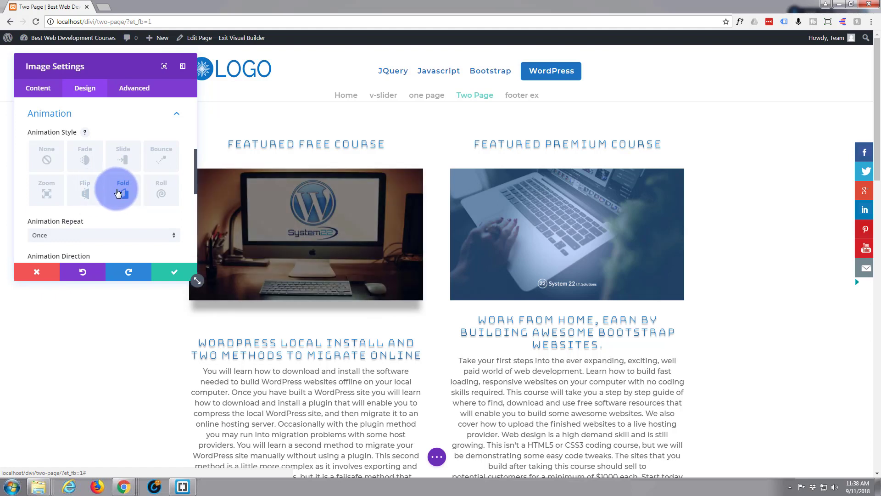
left_click(173, 273)
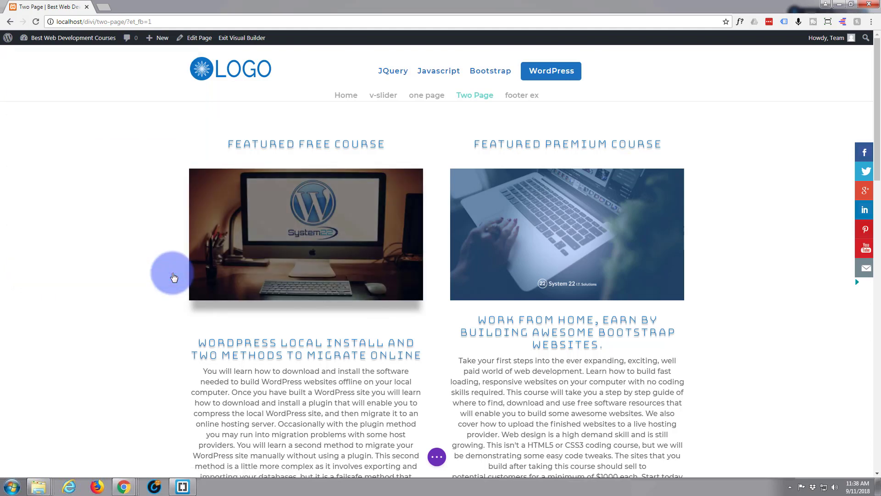
Examine the other images down the page for comparison with the restyled "Featured Free Course" image.
scroll(90, 236, "down", 2)
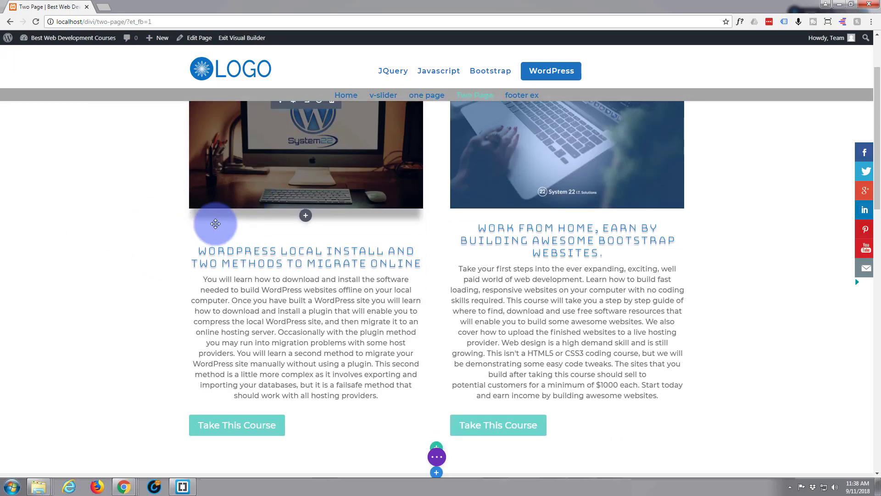
scroll(216, 222, "up", 2)
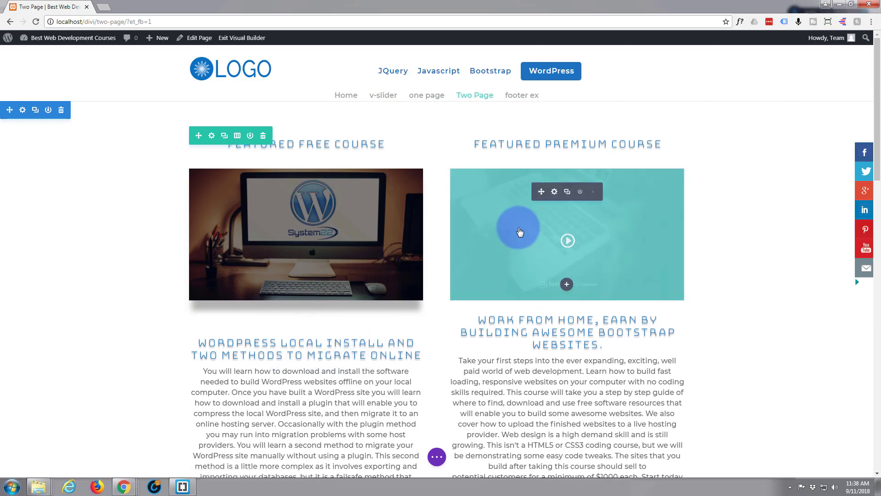
scroll(504, 242, "down", 8)
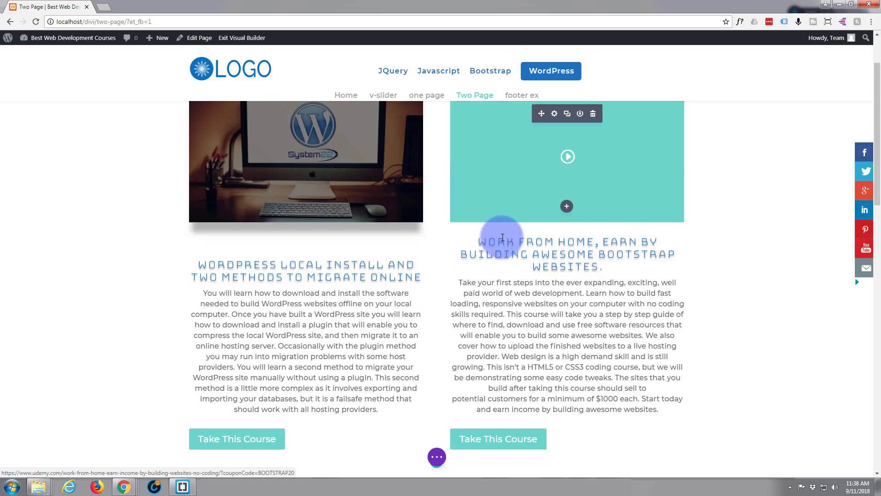
scroll(503, 242, "down", 8)
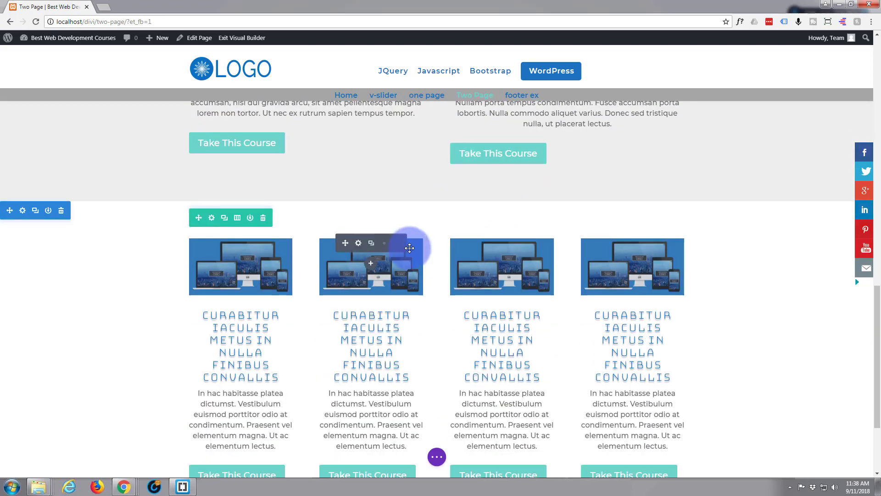
scroll(409, 248, "up", 1)
scroll(409, 248, "up", 10)
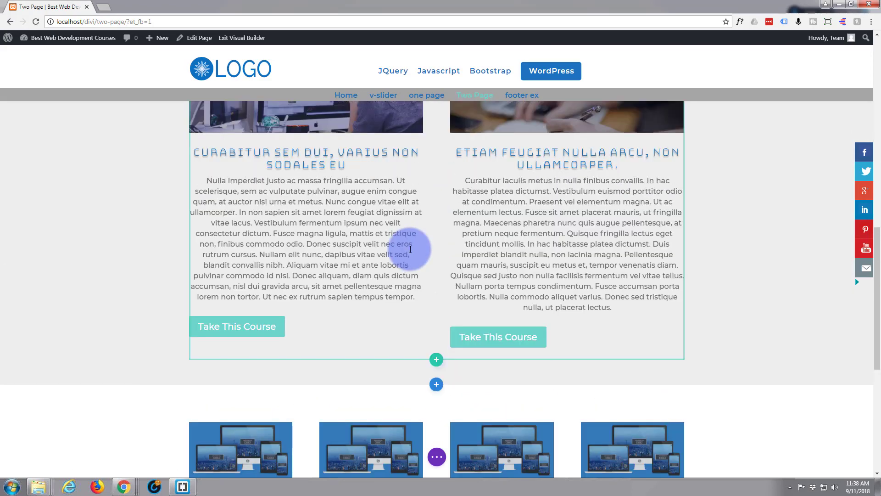
scroll(410, 249, "up", 3)
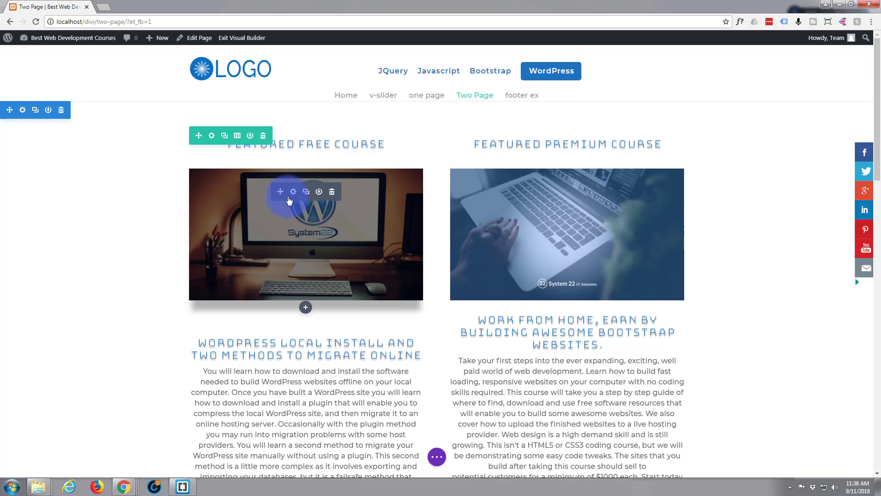
Extend the "Featured Free Course" image's styles to all images throughout this page.
right_click(289, 200)
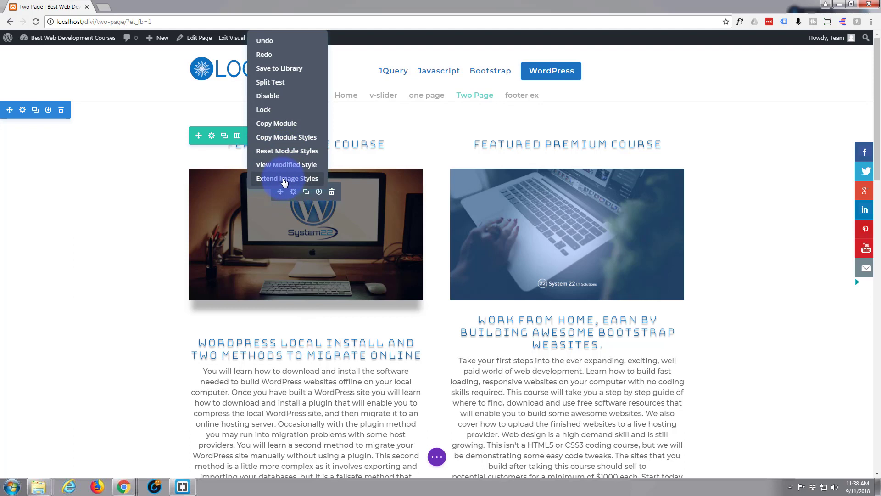
left_click(285, 179)
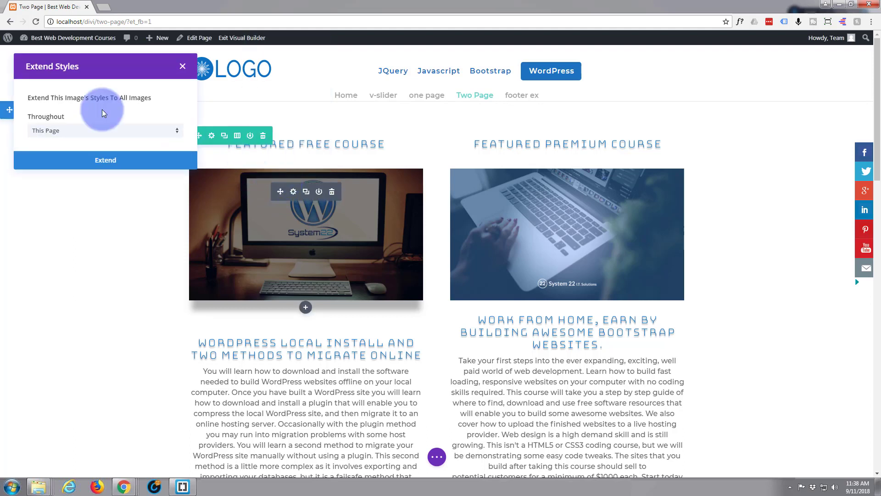
left_click(109, 163)
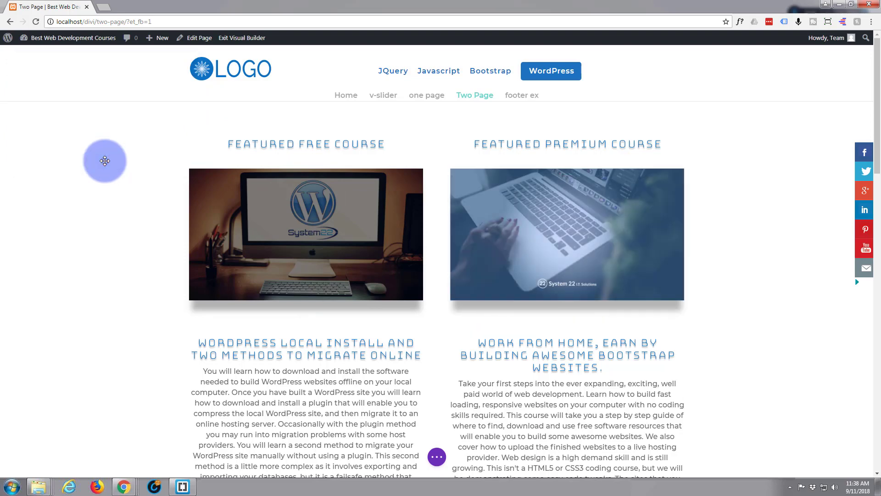
scroll(98, 198, "down", 4)
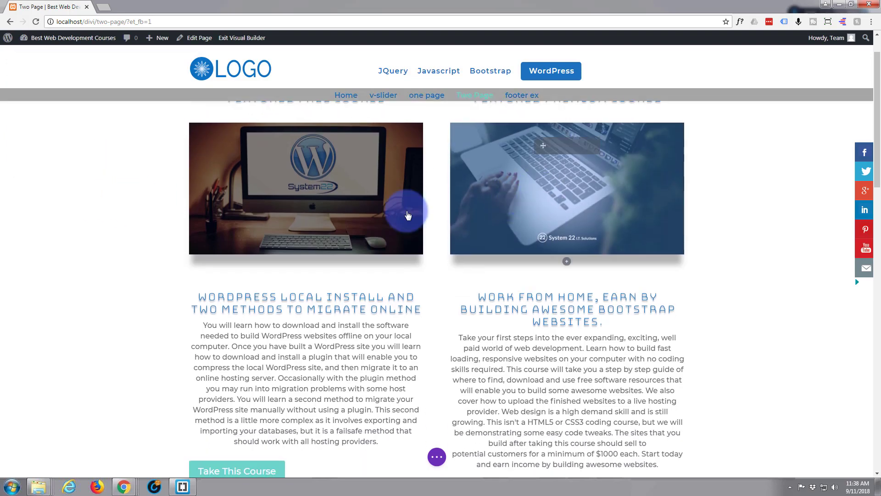
Set the bottom custom padding of the first image in the four-column row to 20px and save its settings.
scroll(155, 240, "down", 6)
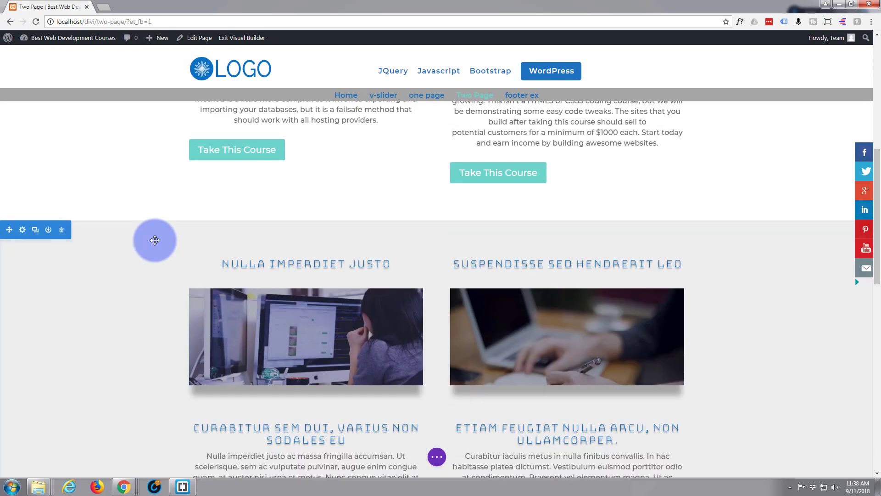
scroll(154, 240, "down", 7)
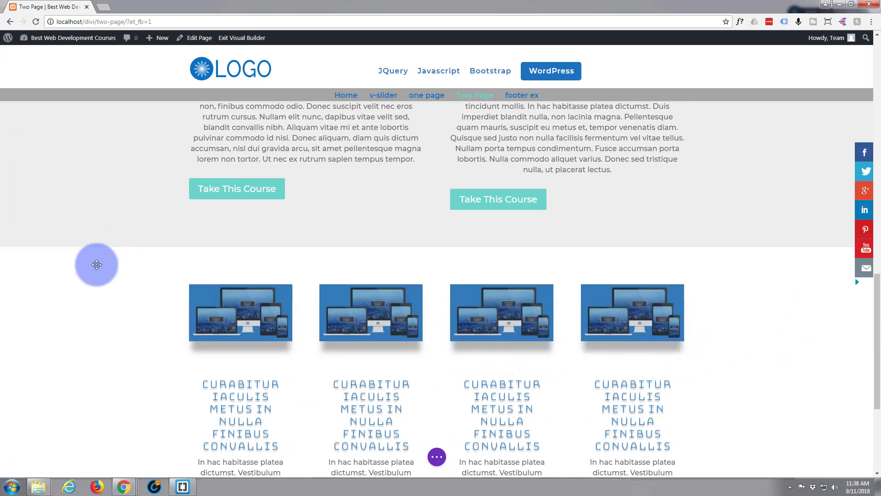
scroll(127, 333, "down", 1)
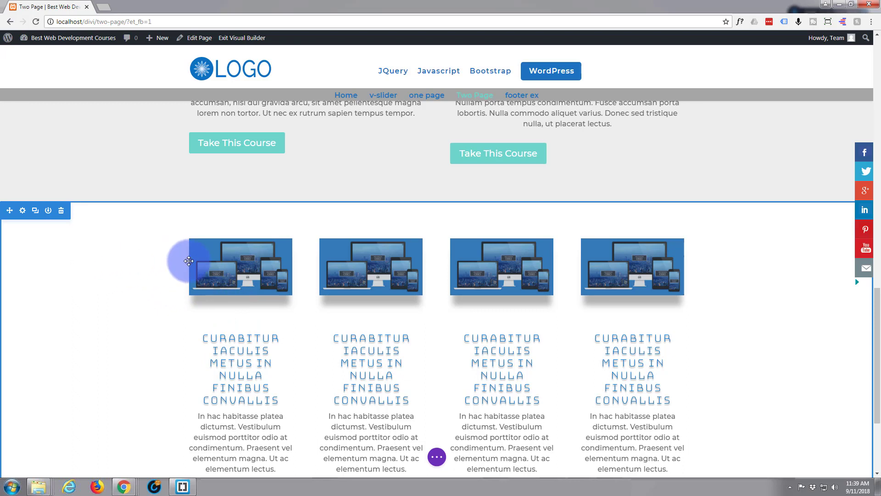
left_click(228, 262)
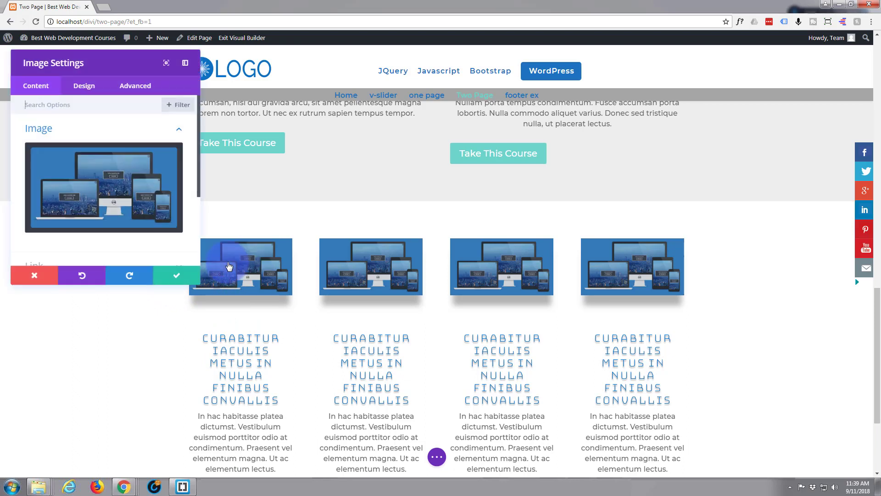
left_click(87, 88)
scroll(113, 187, "down", 2)
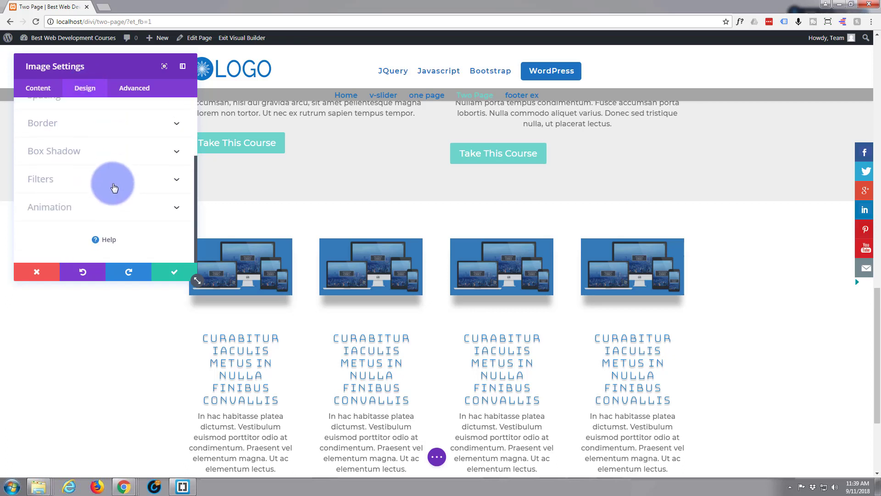
scroll(112, 186, "up", 2)
left_click(97, 146)
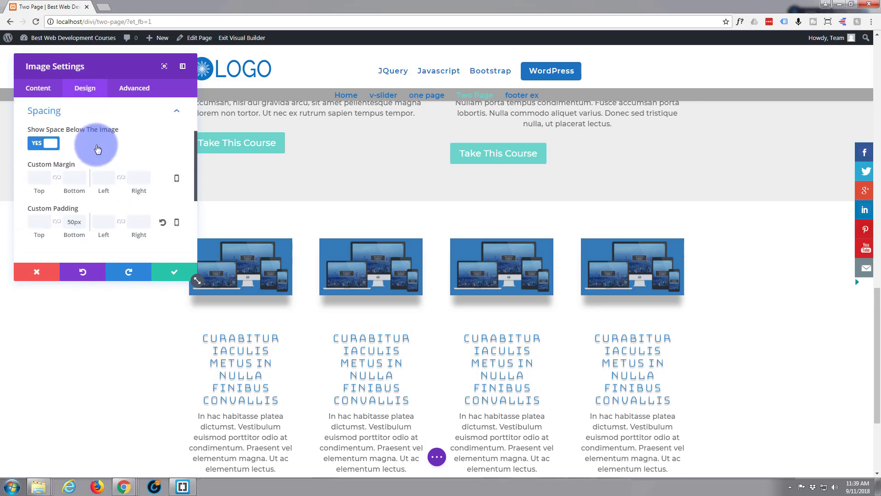
left_click(68, 221)
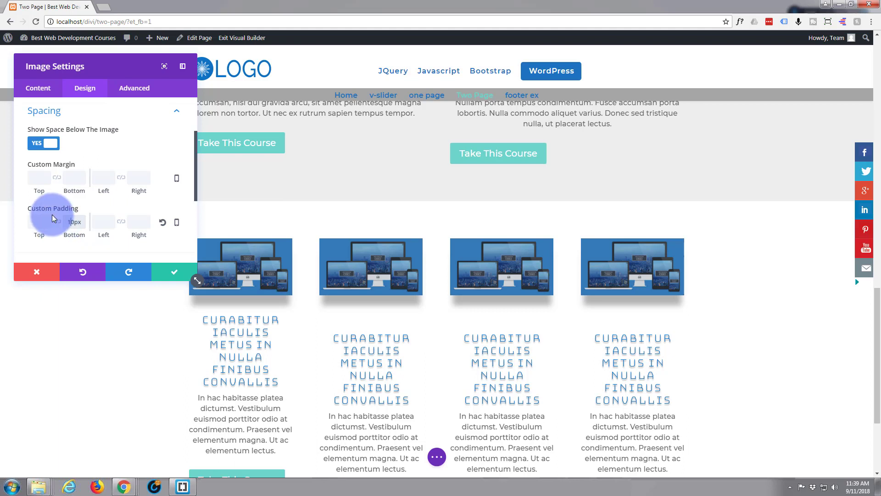
left_click_drag(68, 224, 71, 224)
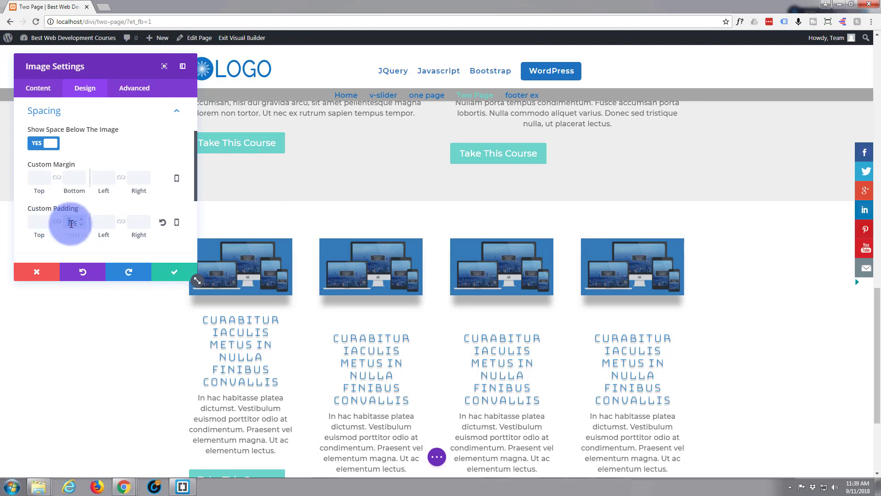
type("20")
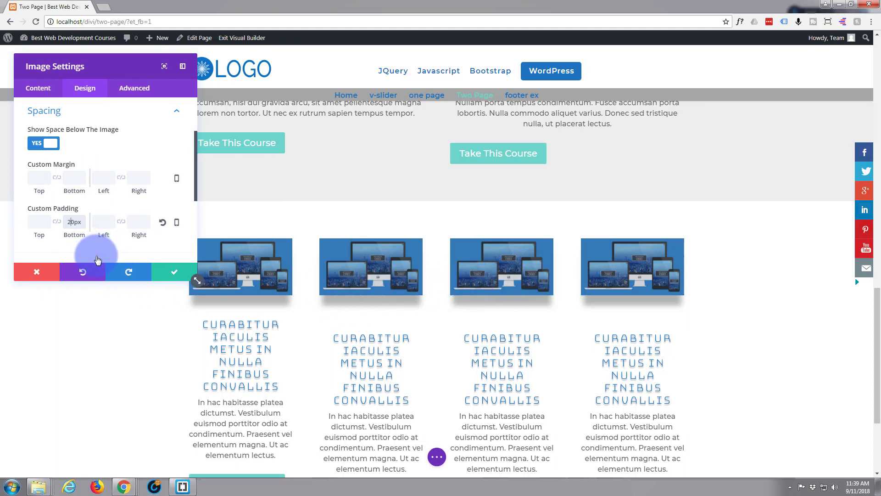
left_click(166, 277)
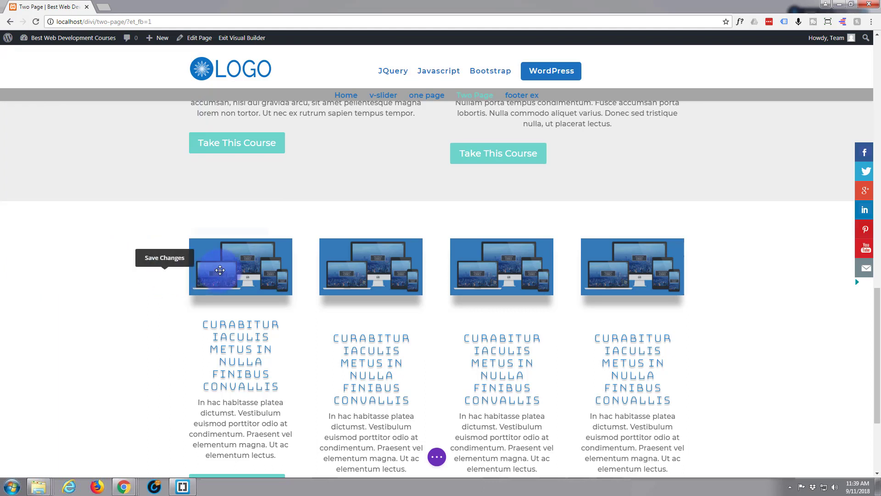
mouse_move(237, 274)
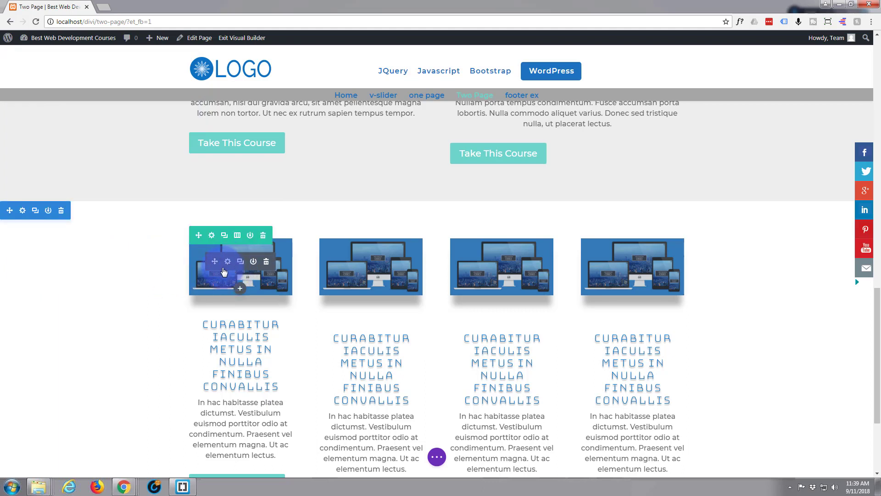
right_click(224, 271)
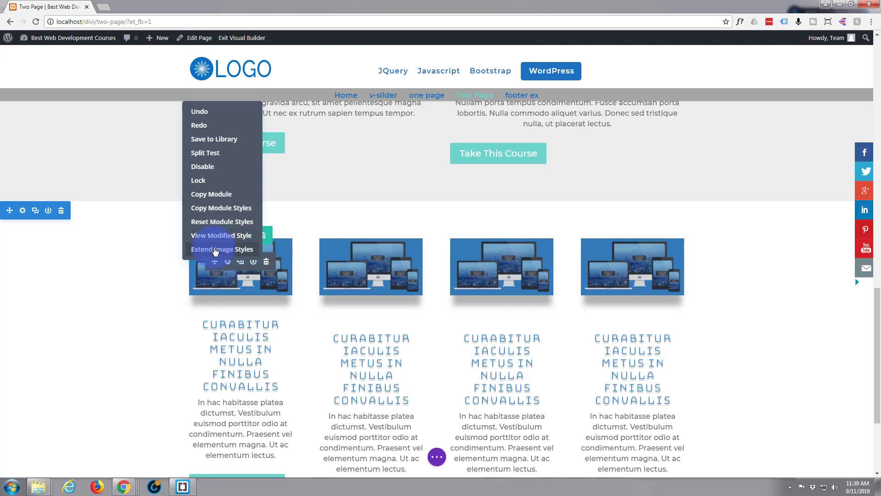
left_click(216, 250)
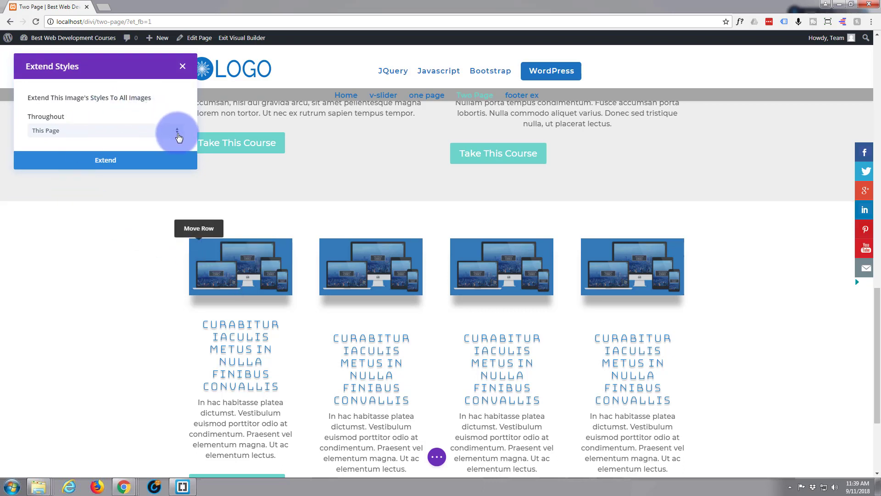
left_click(178, 133)
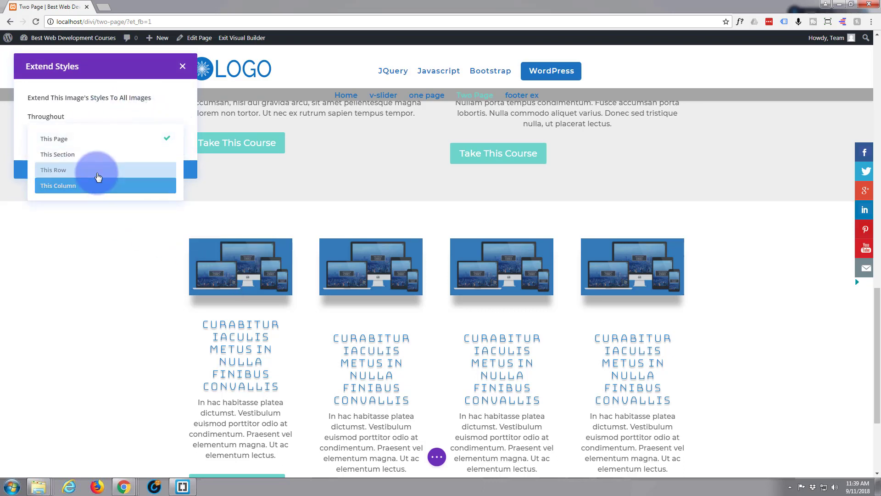
left_click(184, 67)
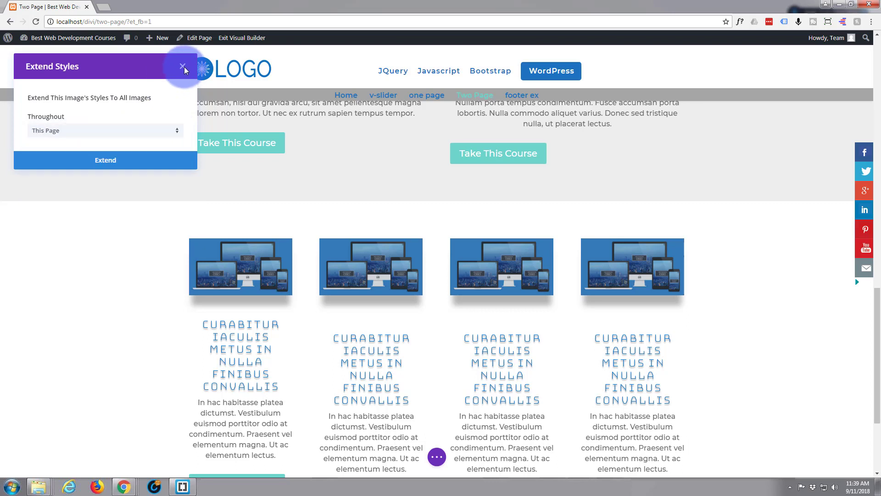
left_click(183, 69)
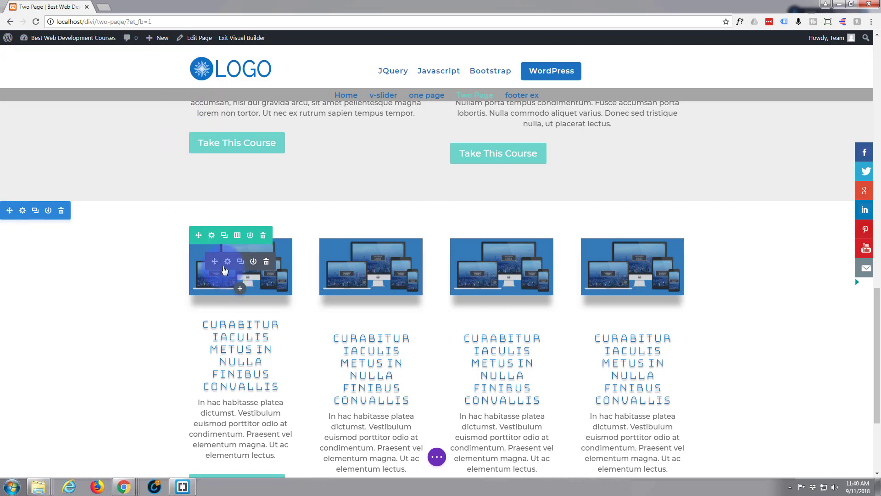
Copy the first image's module styles and paste them onto the second image in the four-column row.
right_click(224, 270)
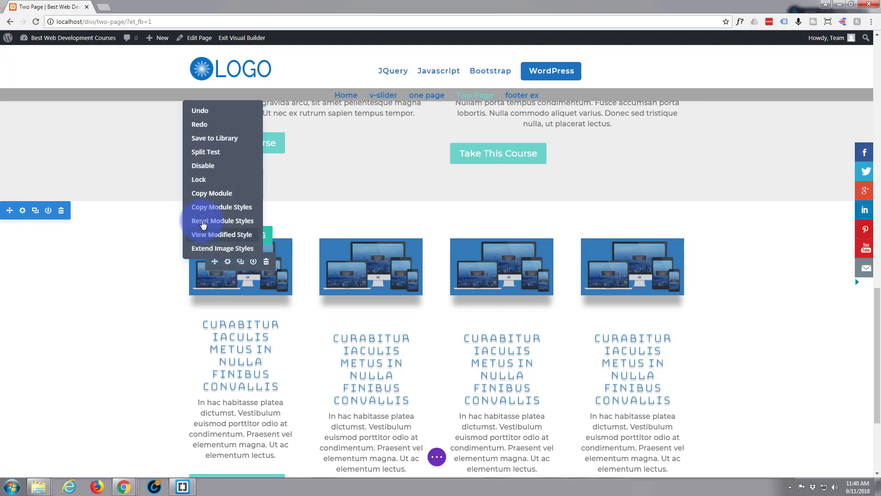
left_click(209, 207)
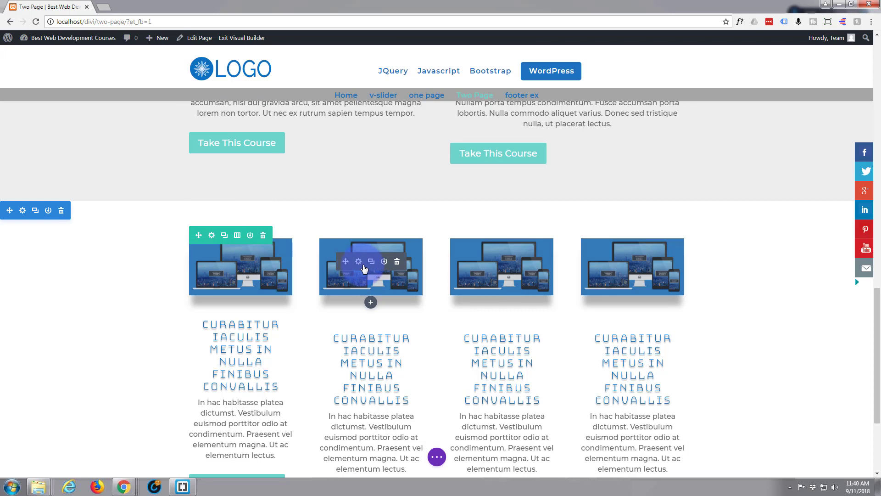
right_click(364, 268)
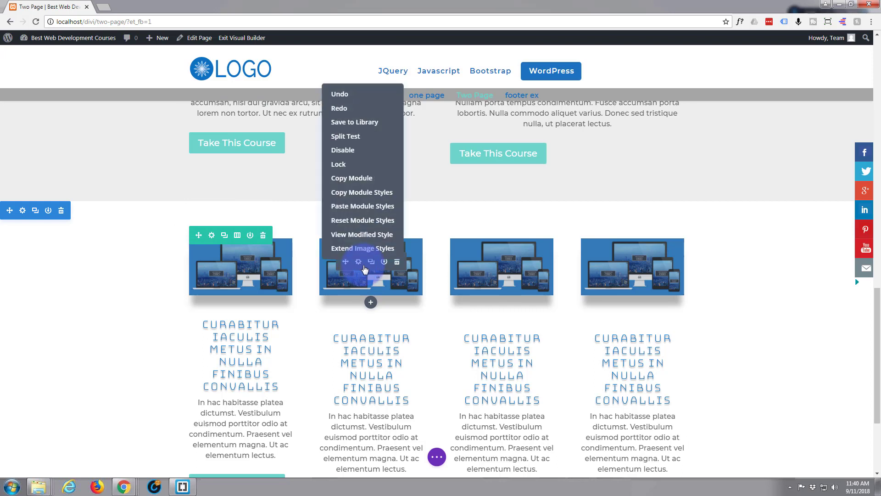
left_click(354, 206)
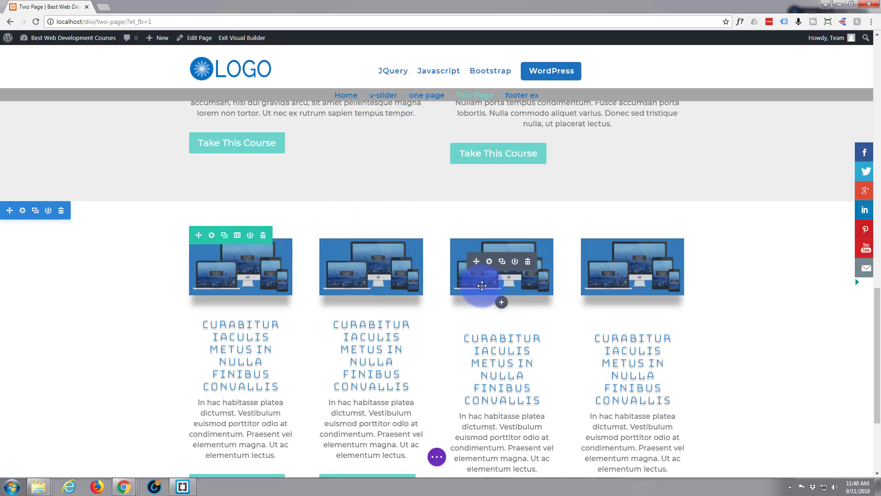
Paste the copied module styles onto the third and fourth images in the four-column row.
right_click(484, 269)
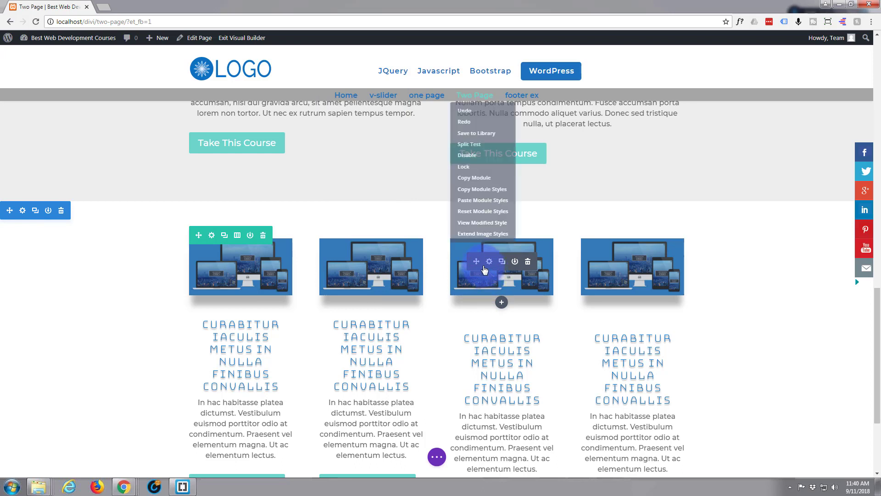
left_click(476, 207)
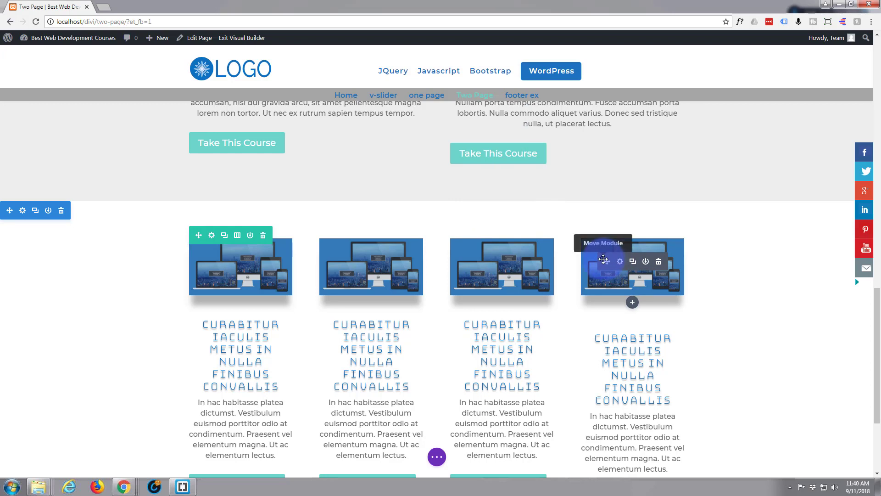
right_click(612, 265)
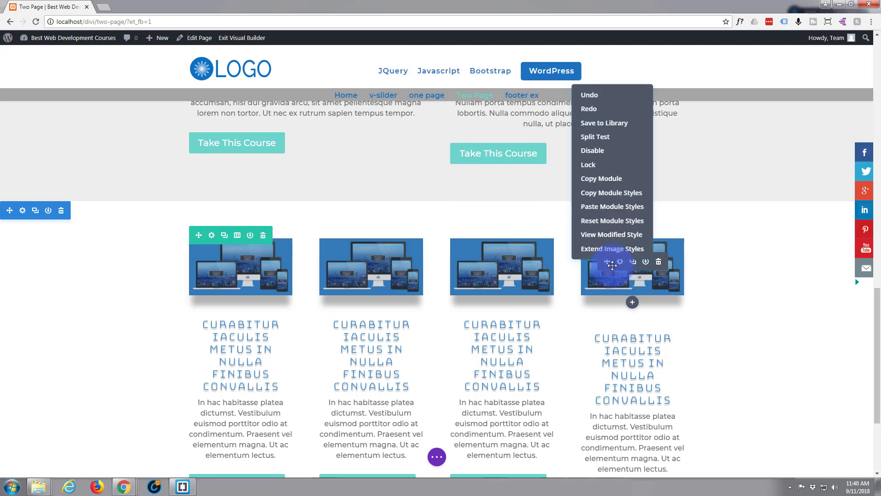
left_click(611, 207)
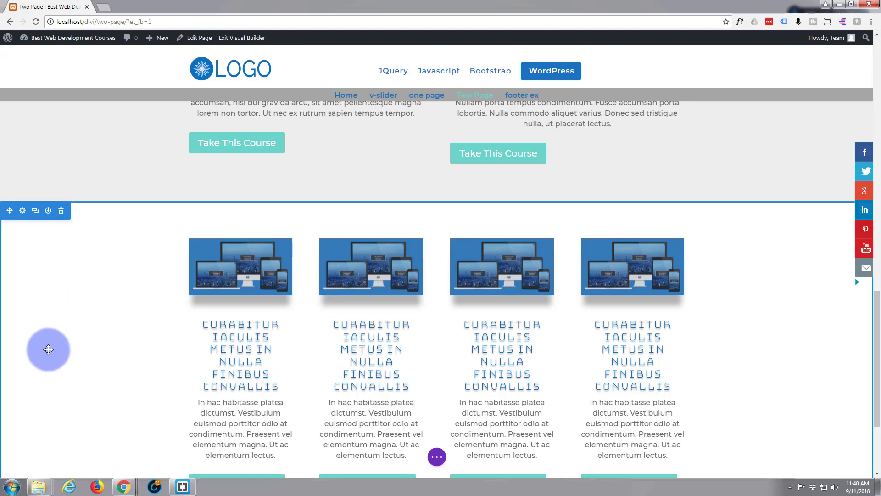
Set the text font of the paragraph under the "Curabitur sem dui, varius non sodales eu" heading to Arial.
scroll(49, 354, "down", 3)
scroll(45, 350, "up", 10)
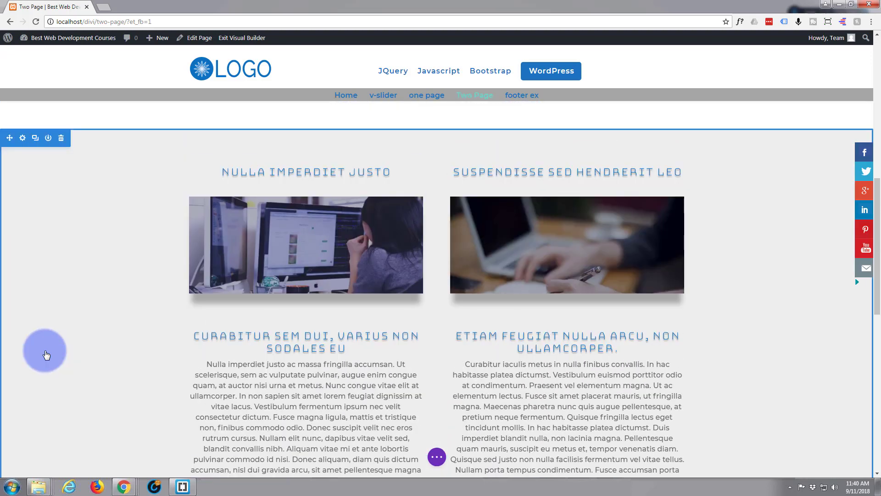
scroll(44, 349, "down", 3)
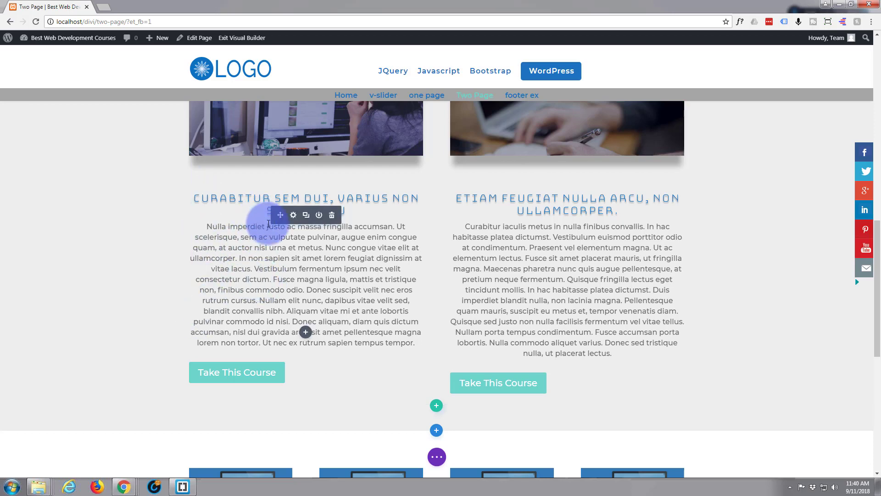
left_click(293, 215)
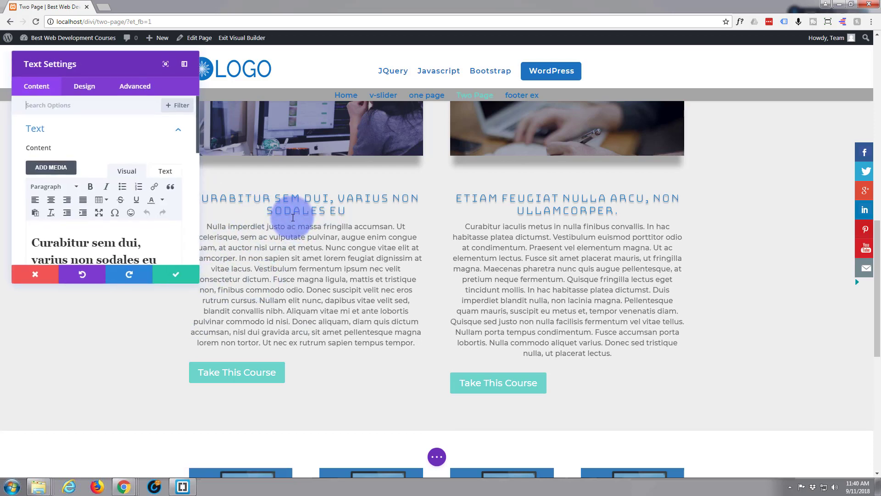
left_click(92, 92)
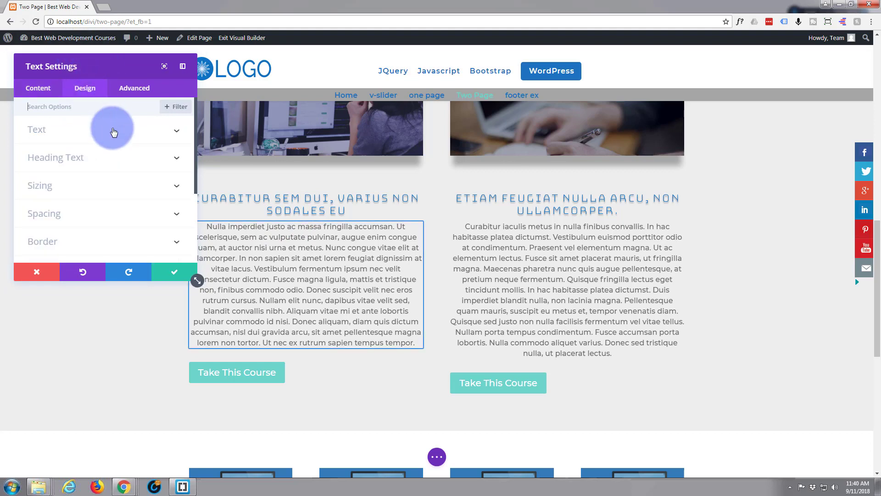
left_click(113, 132)
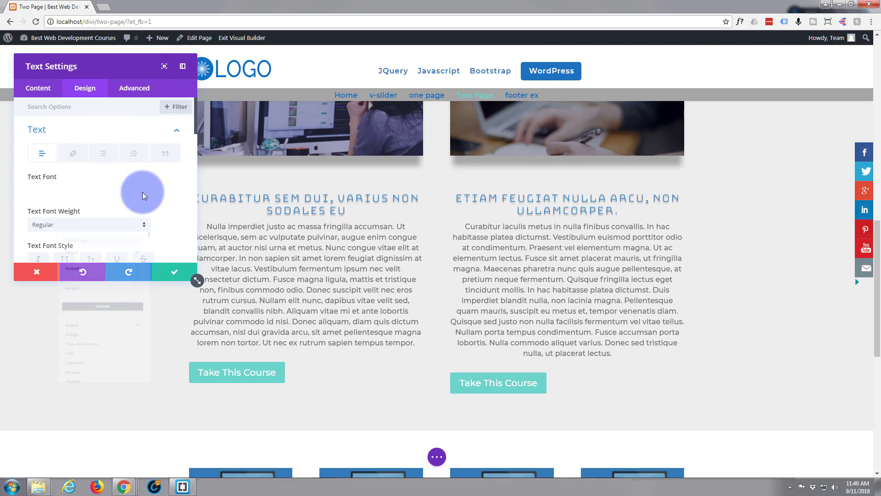
left_click(143, 193)
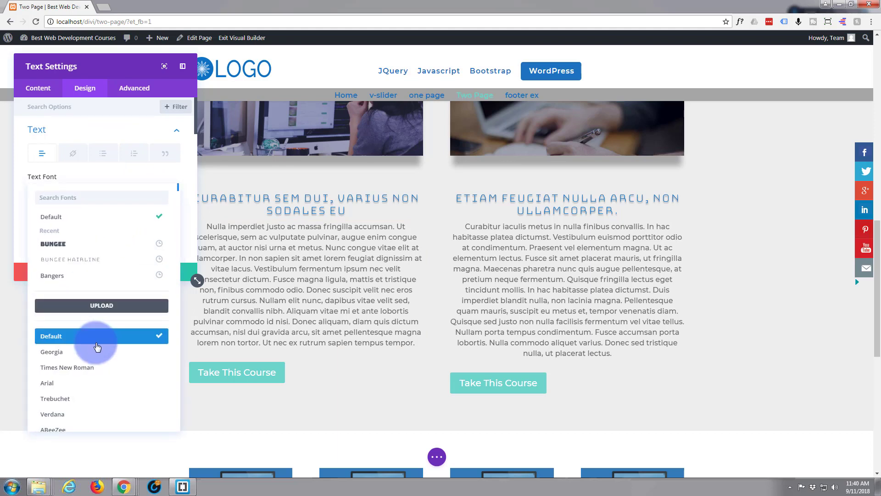
left_click(67, 385)
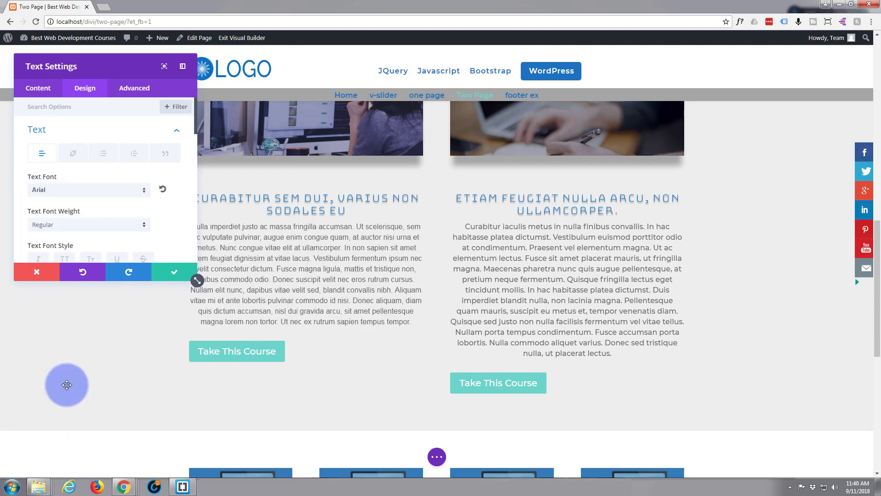
Set the animation style of the paragraph under the "Curabitur sem dui, varius non sodales eu" heading to Zoom.
scroll(78, 225, "down", 1)
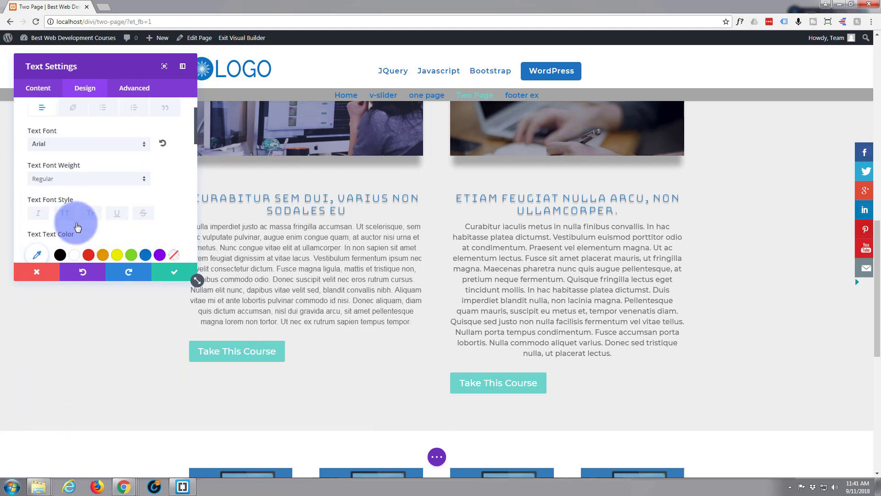
scroll(67, 213, "down", 1)
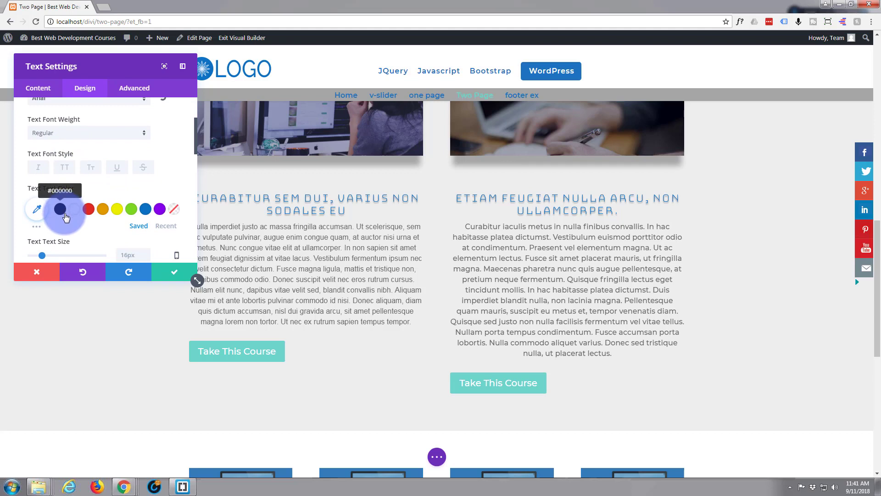
scroll(76, 233, "down", 3)
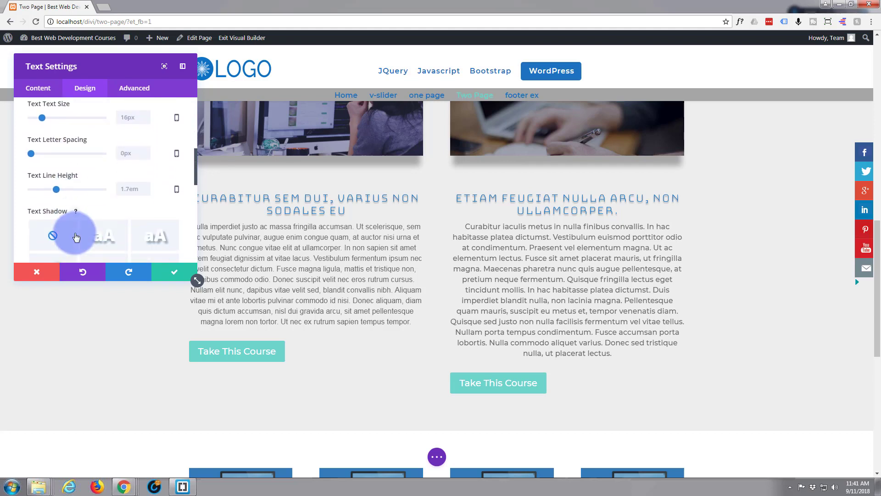
scroll(76, 236, "down", 2)
scroll(74, 236, "down", 2)
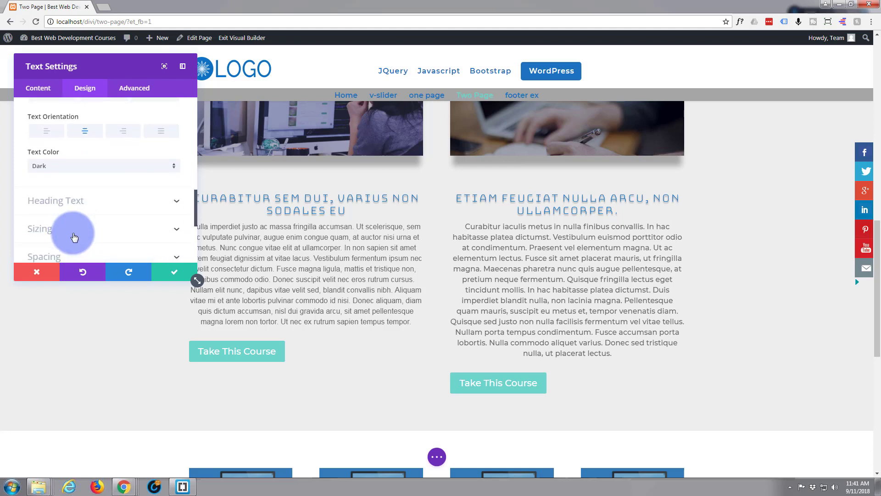
scroll(73, 237, "down", 2)
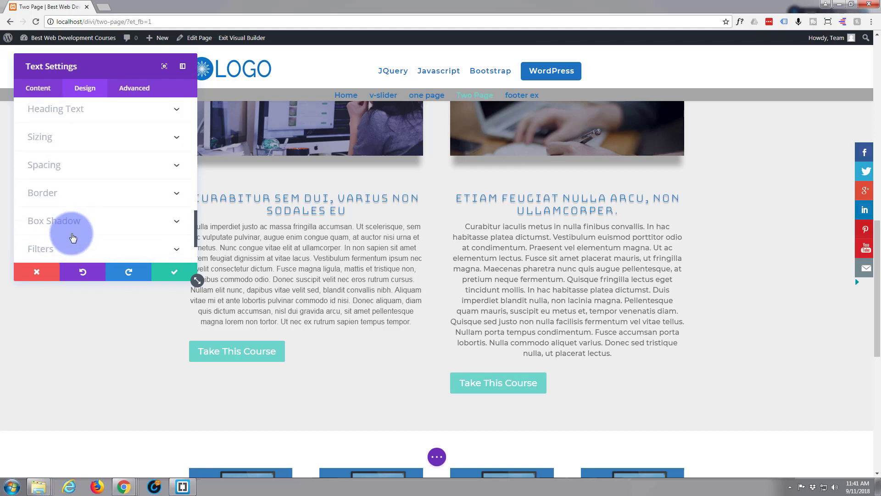
scroll(71, 237, "down", 1)
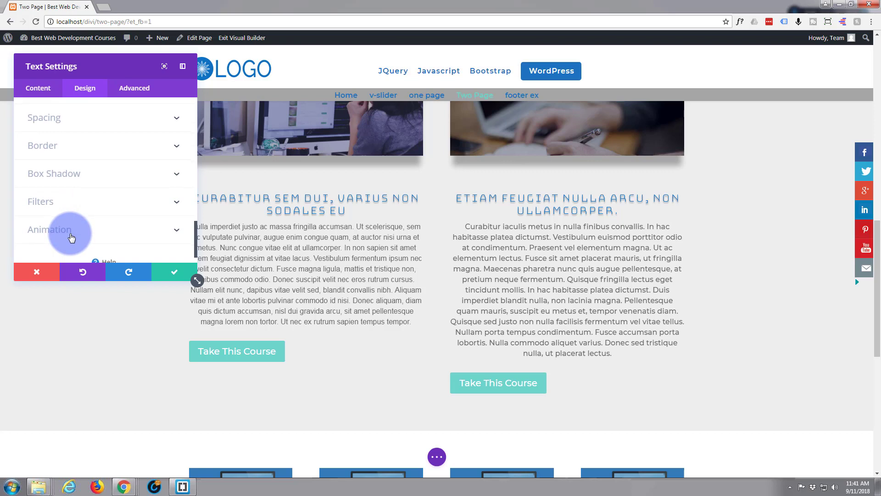
scroll(71, 237, "down", 1)
left_click(107, 204)
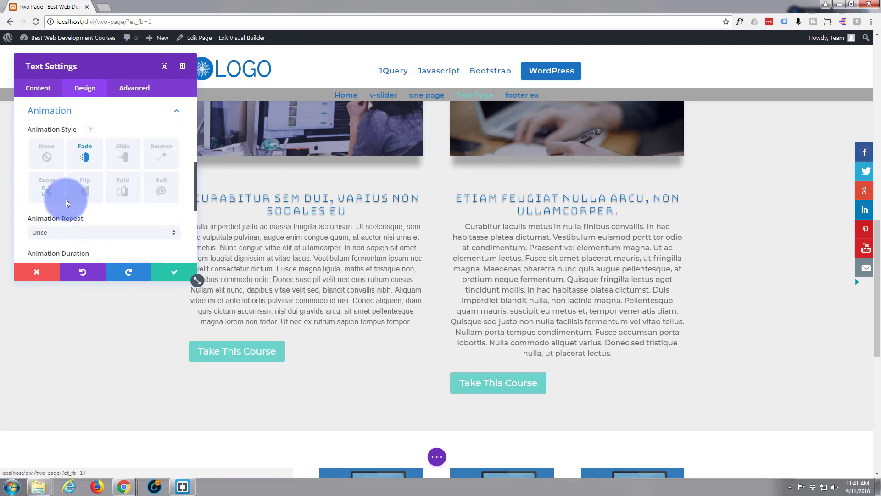
left_click(48, 193)
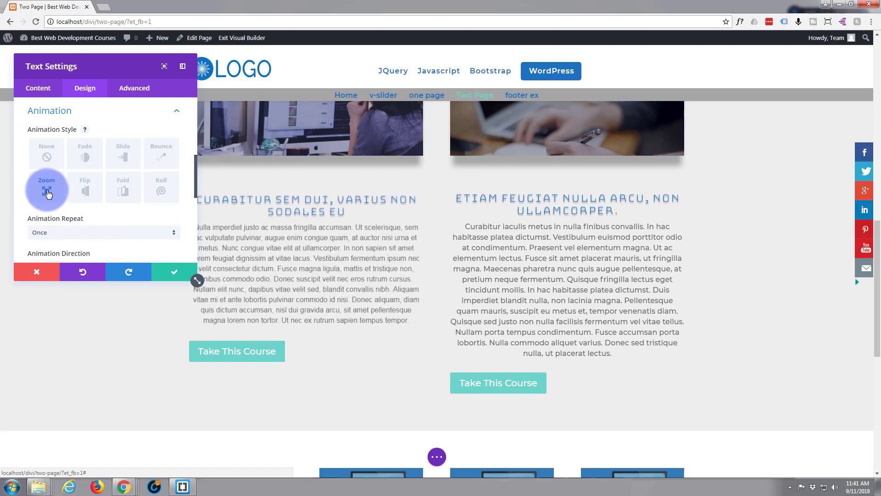
Align the text of the "Curabitur sem dui" paragraph to the left and save its settings.
scroll(76, 137, "up", 5)
left_click(76, 136)
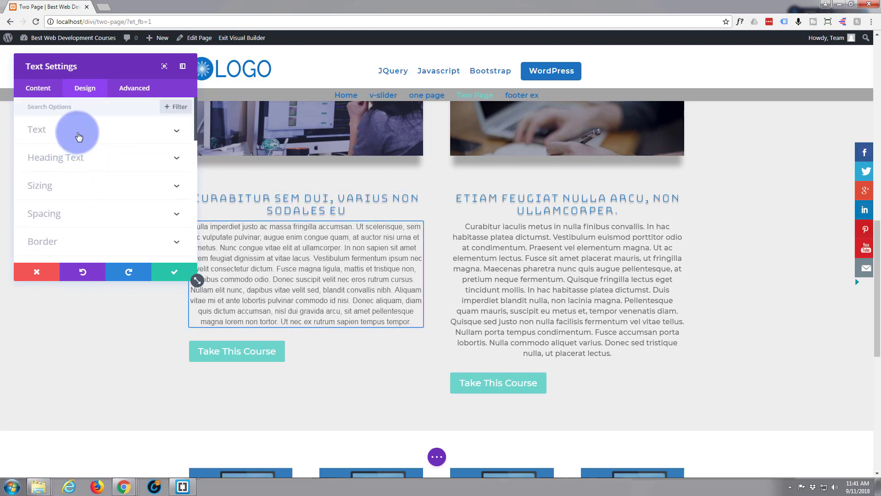
scroll(79, 162, "down", 5)
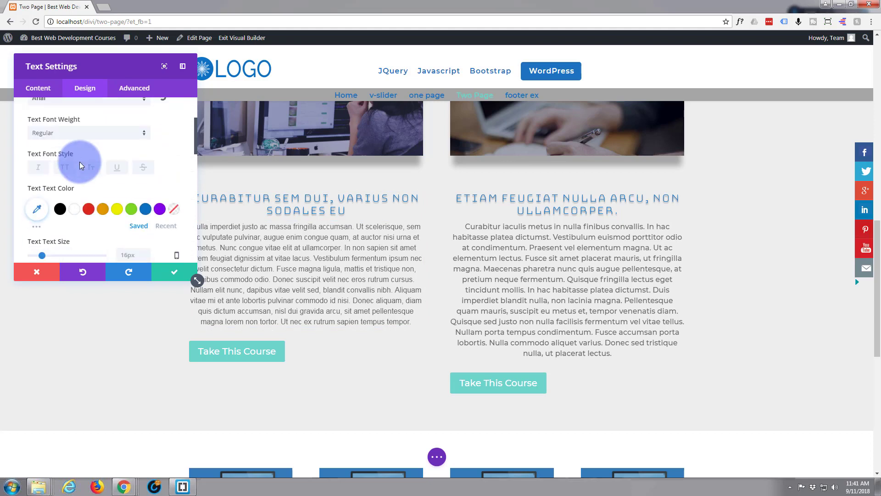
scroll(80, 166, "down", 5)
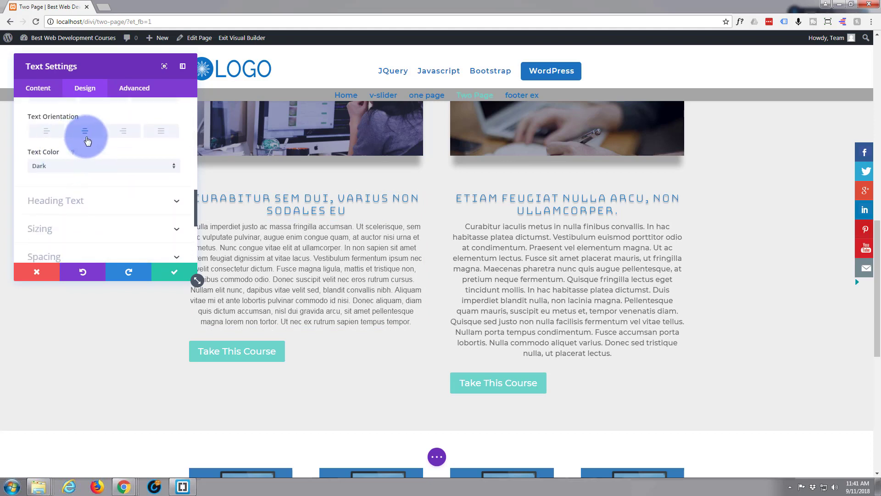
left_click(45, 134)
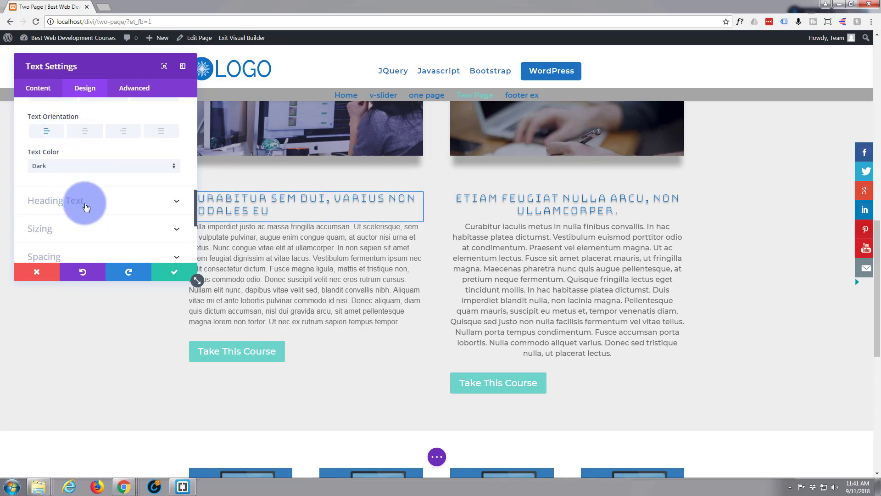
left_click(133, 276)
left_click(174, 272)
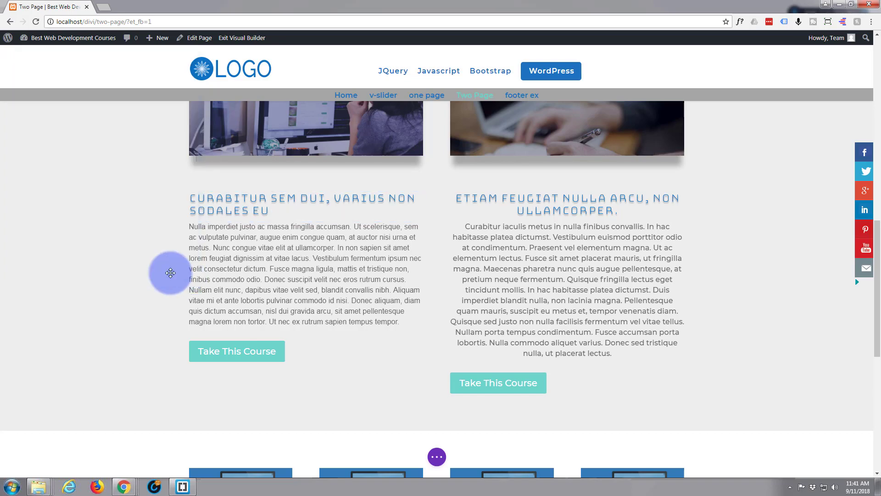
Extend the text styles of the paragraph under the "Curabitur sem dui, varius non sodales eu" heading to the page's other text modules.
scroll(213, 277, "up", 3)
scroll(198, 232, "down", 2)
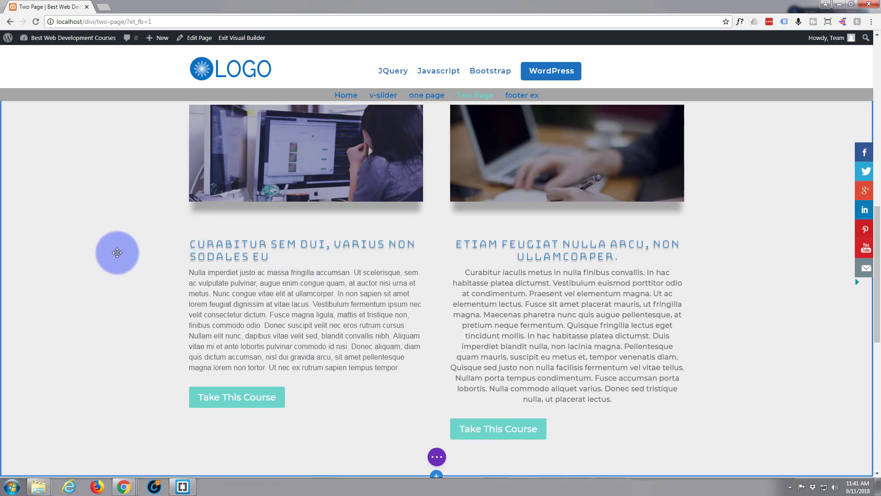
scroll(116, 253, "up", 2)
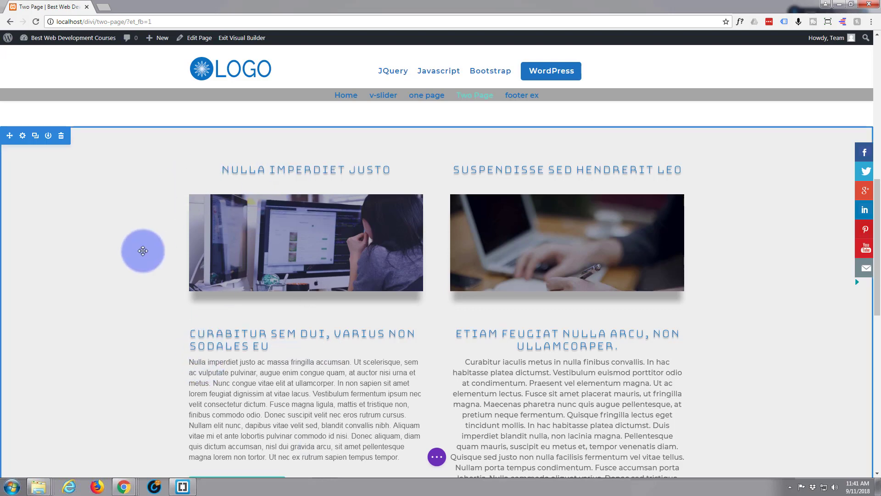
scroll(143, 250, "down", 2)
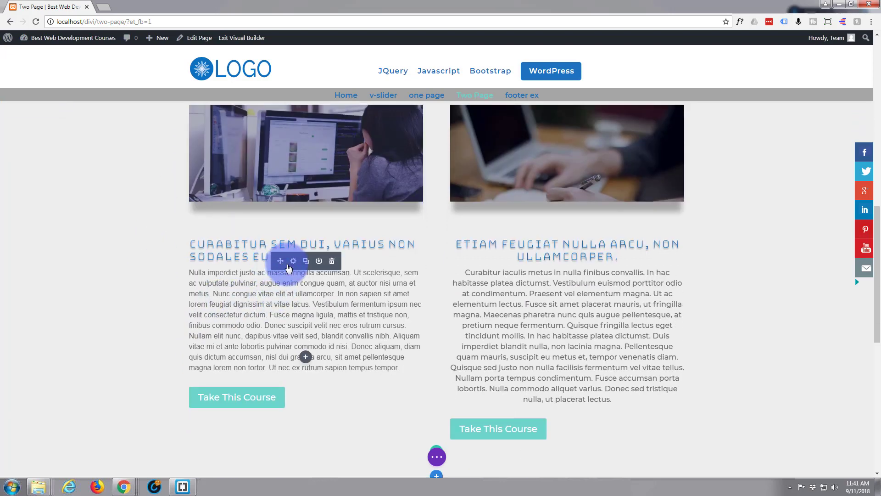
right_click(288, 268)
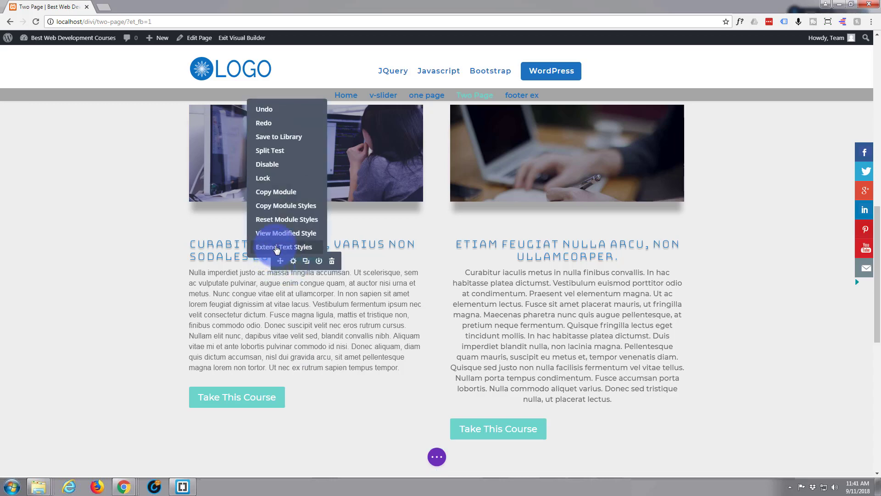
left_click(276, 248)
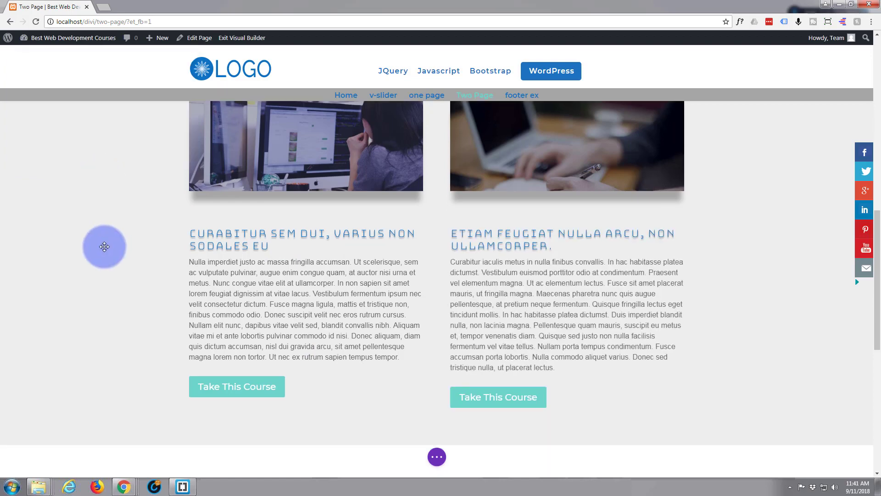
Examine the headings and paragraphs in all rows of the page to check the extended text styles.
scroll(104, 246, "up", 4)
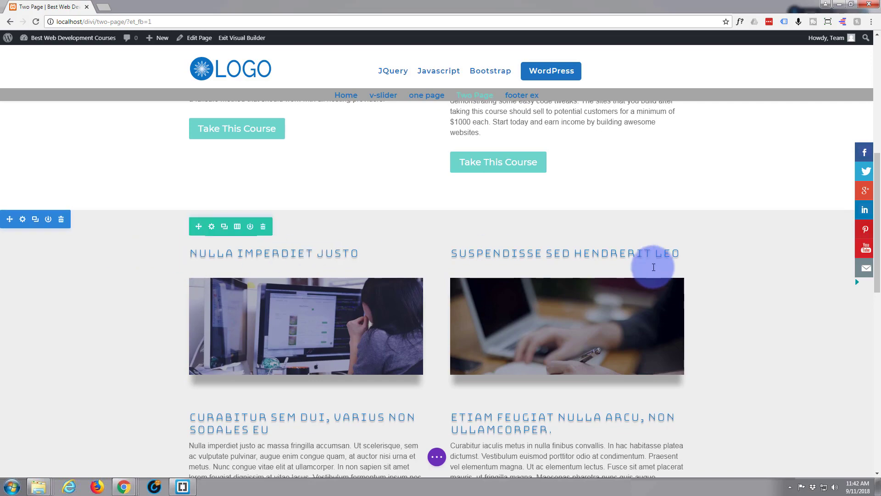
scroll(307, 263, "down", 12)
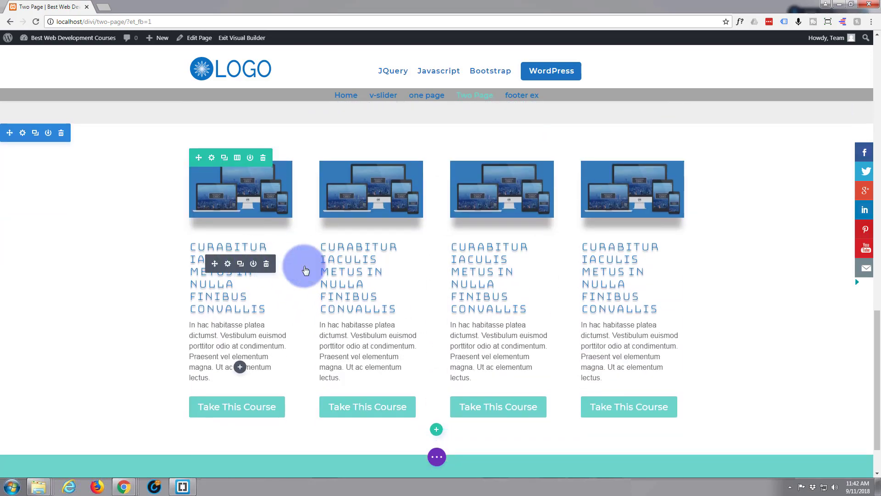
scroll(481, 356, "down", 1)
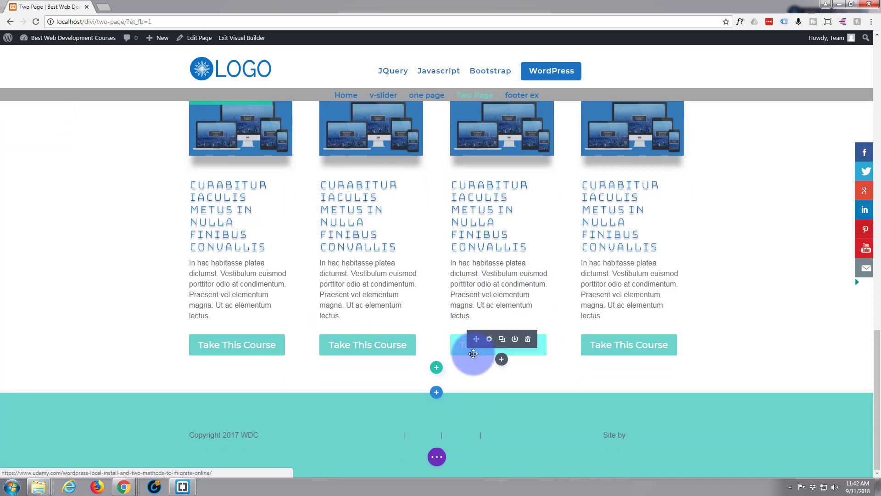
scroll(473, 353, "up", 5)
scroll(473, 351, "up", 10)
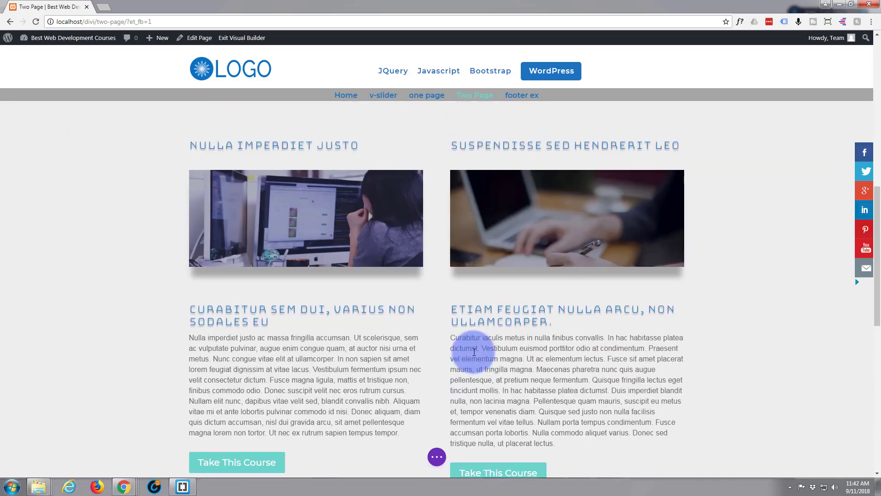
scroll(470, 351, "up", 4)
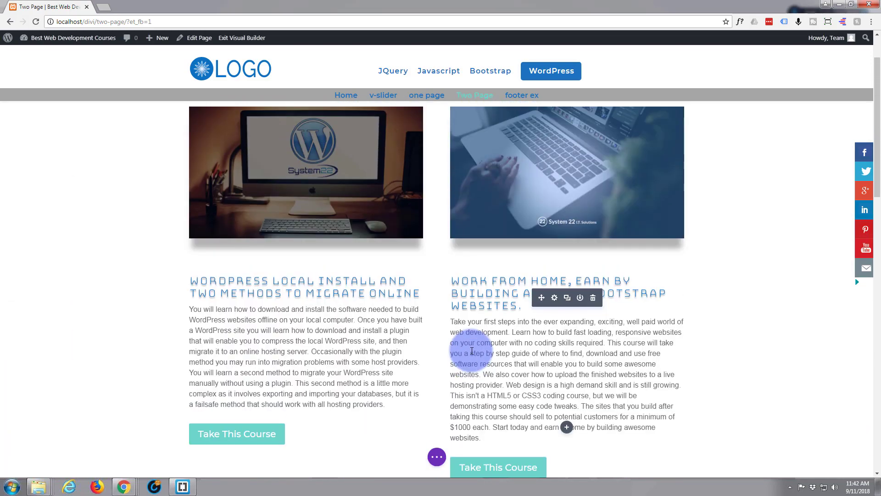
Set the background color of the "Take This Course" button below the "WordPress Local Install" text to #4a5a91.
scroll(423, 340, "down", 3)
mouse_move(232, 303)
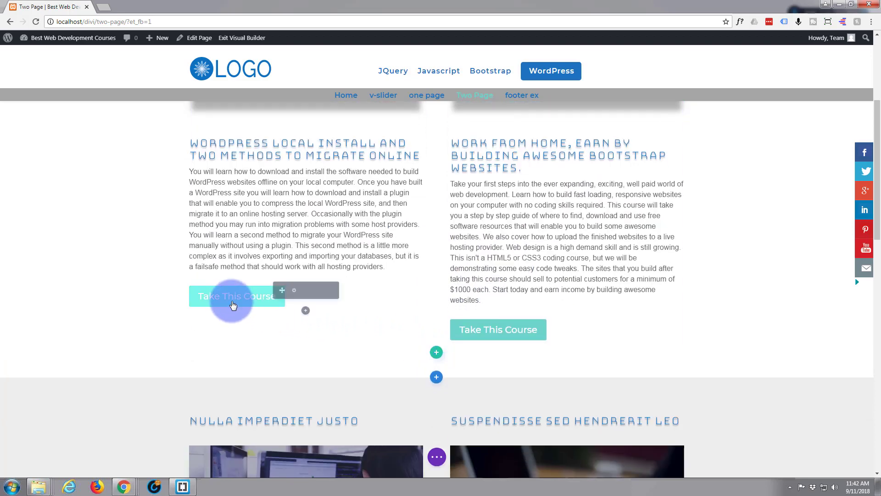
left_click(293, 291)
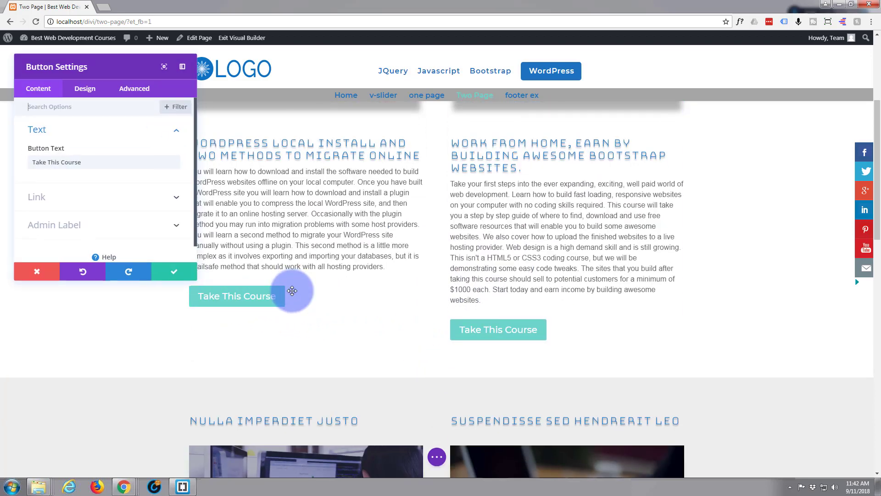
left_click(114, 183)
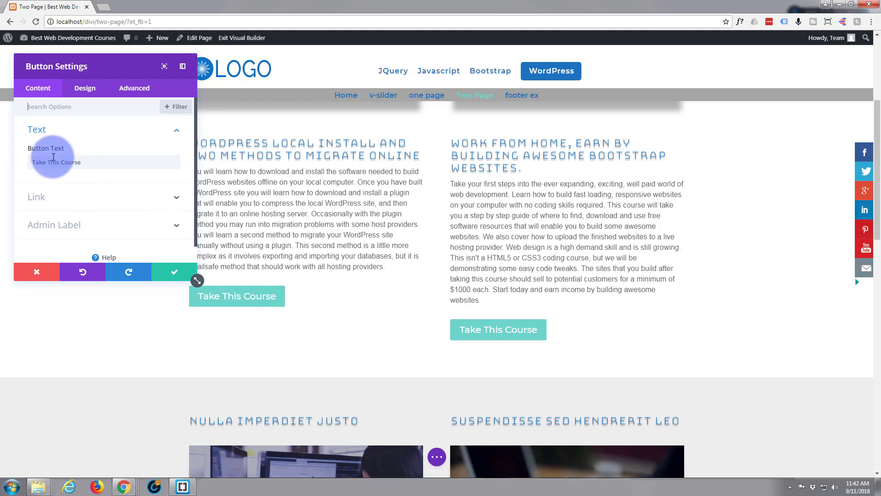
left_click(85, 88)
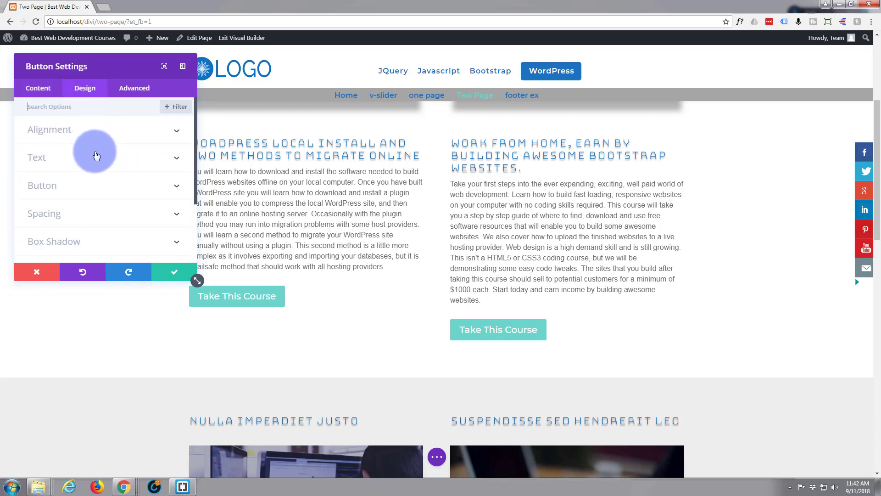
scroll(96, 153, "down", 1)
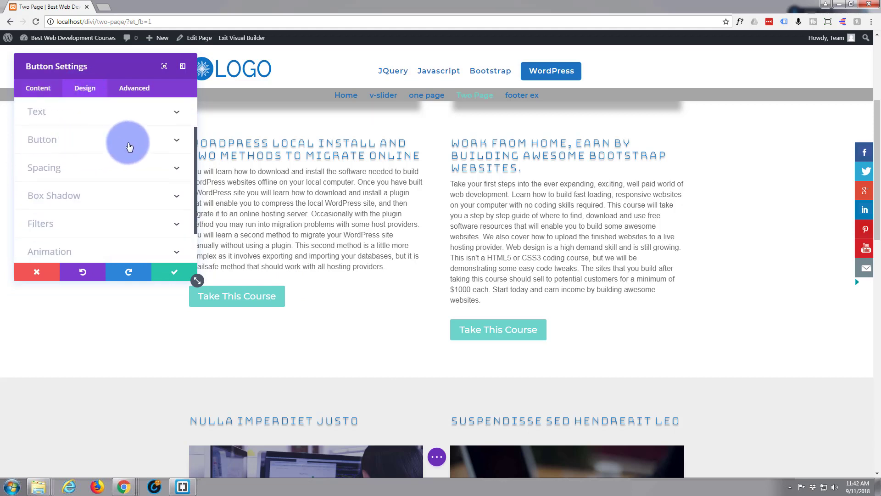
left_click(131, 145)
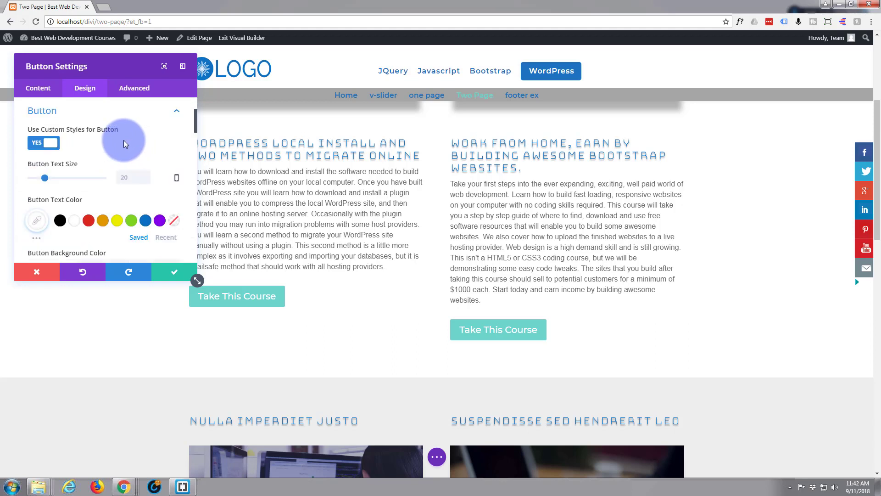
scroll(120, 140, "down", 1)
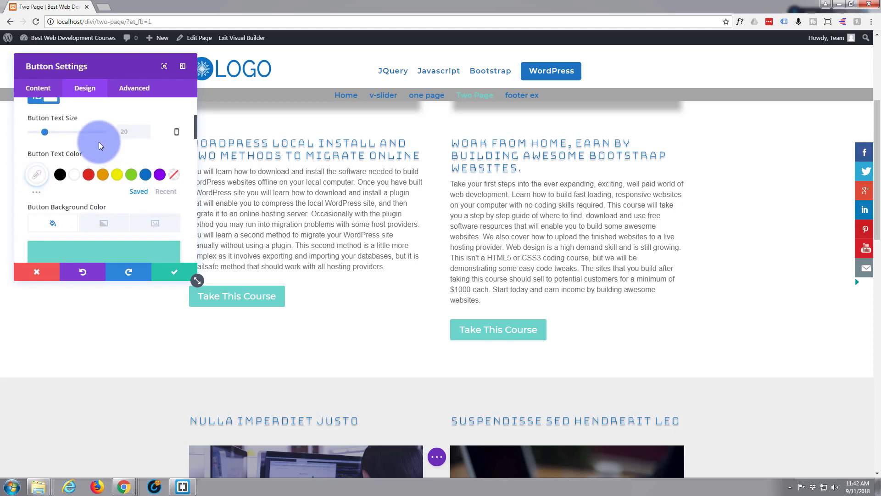
scroll(98, 146, "down", 2)
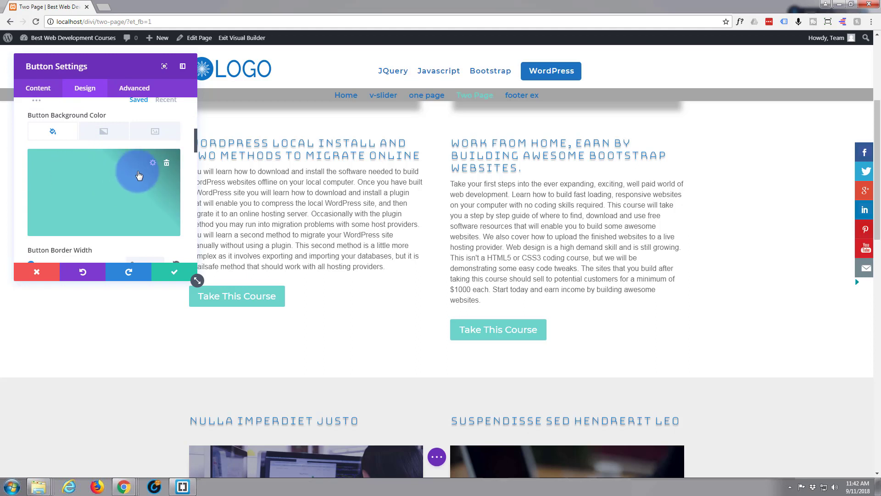
left_click(130, 184)
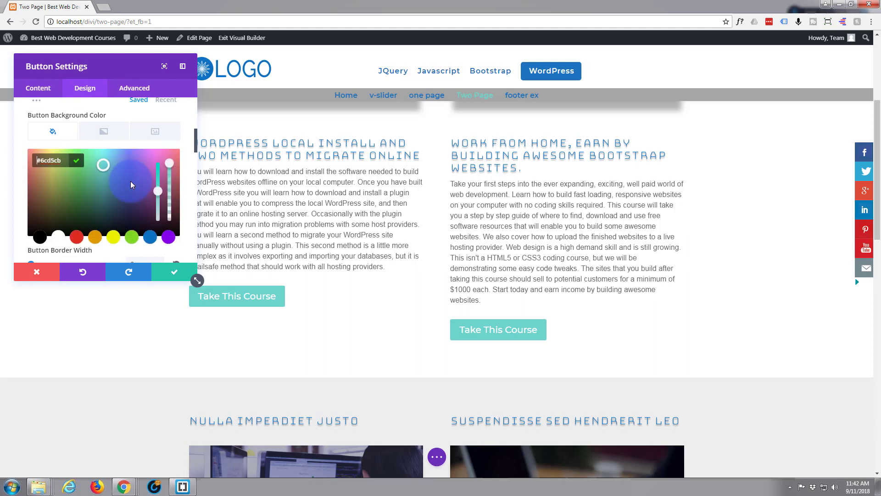
left_click(122, 186)
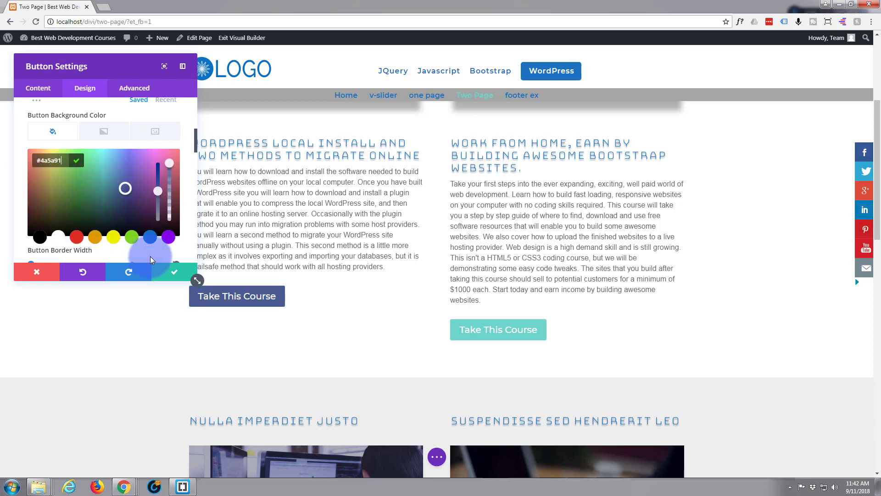
Apply the box shadow preset that casts a soft shadow straight below the "Take This Course" button.
scroll(112, 197, "down", 3)
scroll(106, 202, "down", 8)
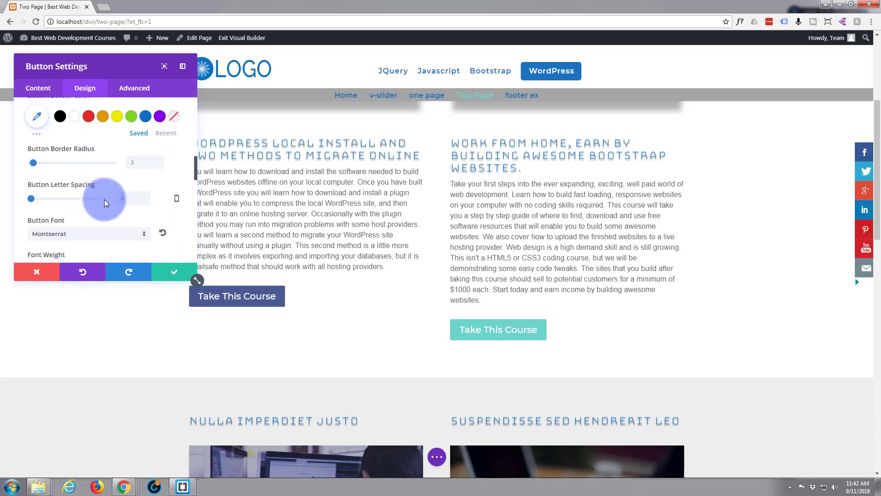
scroll(101, 203, "down", 2)
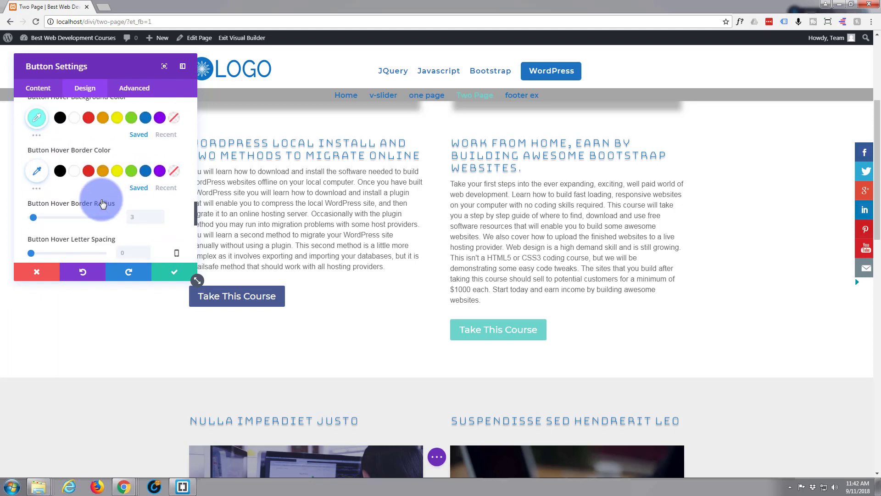
scroll(102, 203, "up", 2)
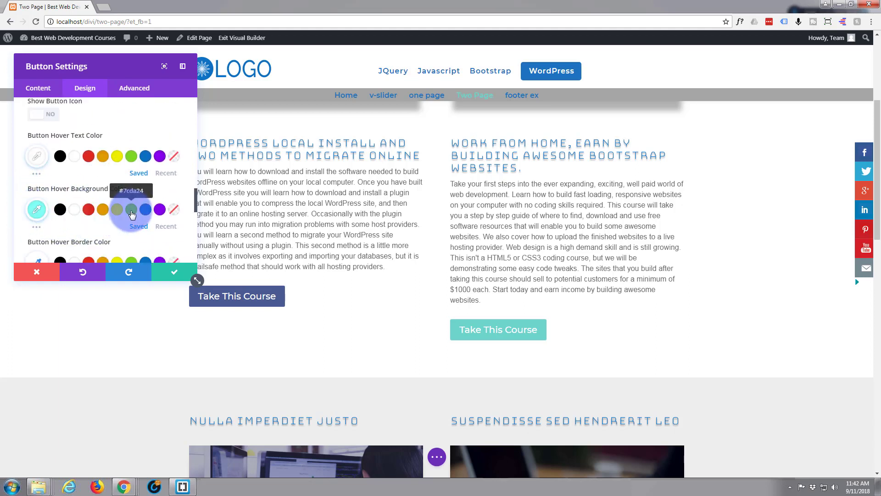
scroll(90, 213, "down", 3)
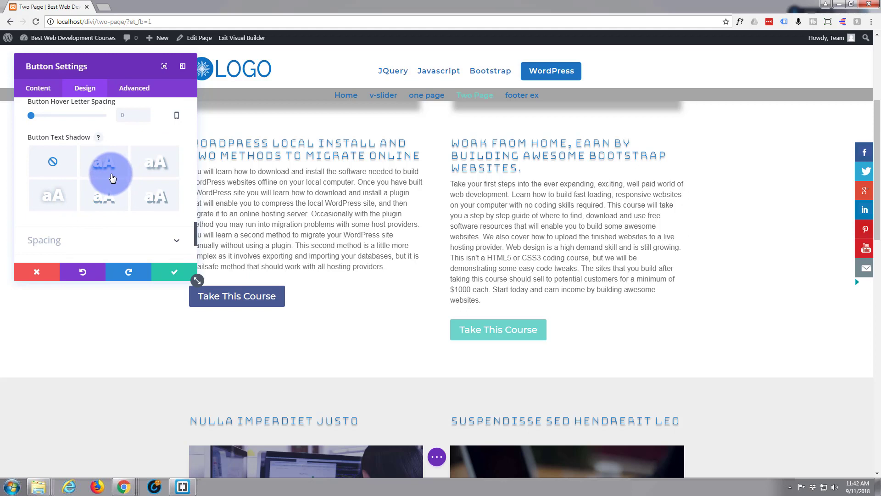
scroll(112, 170, "down", 5)
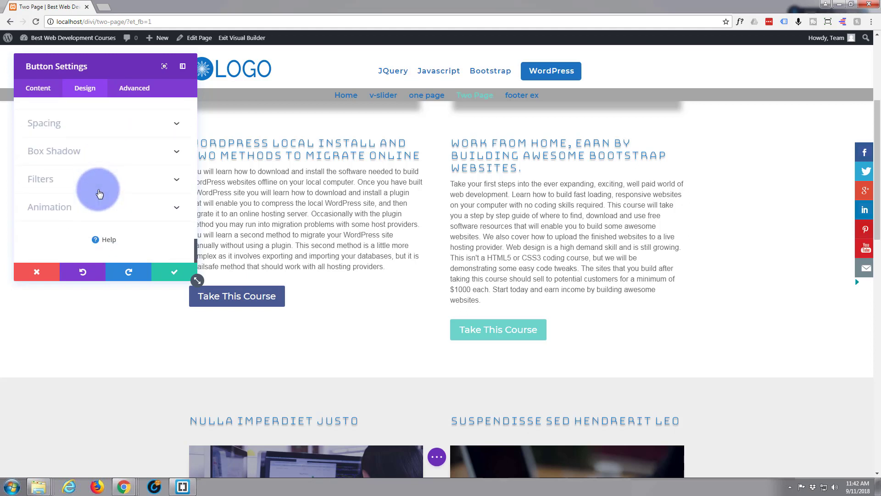
left_click(114, 164)
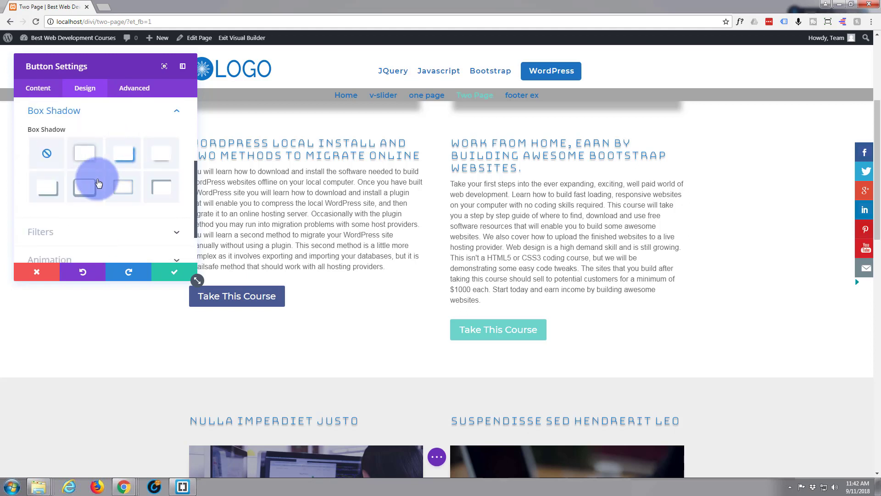
left_click(157, 156)
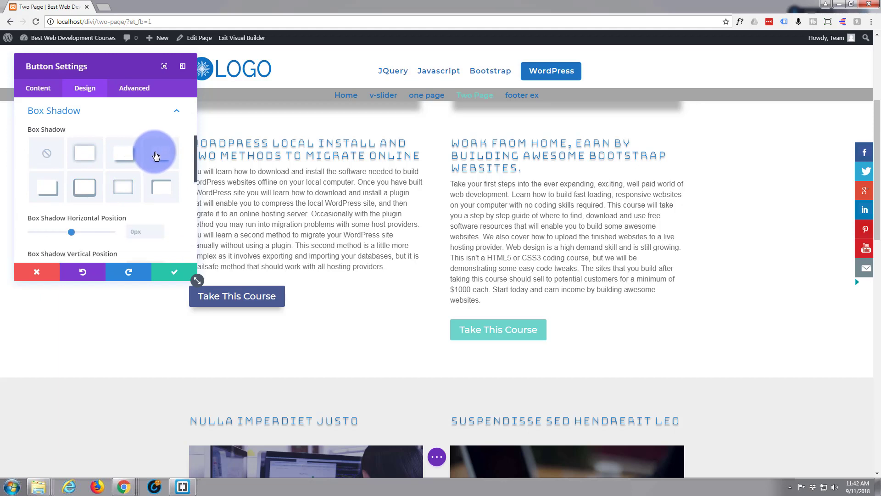
Set the button's box shadow vertical position to 21px and save the button settings.
scroll(105, 200, "down", 2)
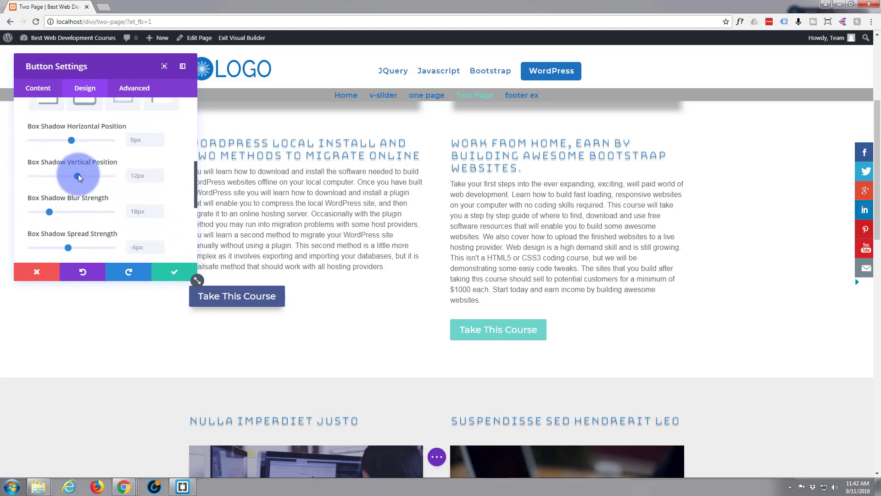
left_click_drag(78, 175, 79, 175)
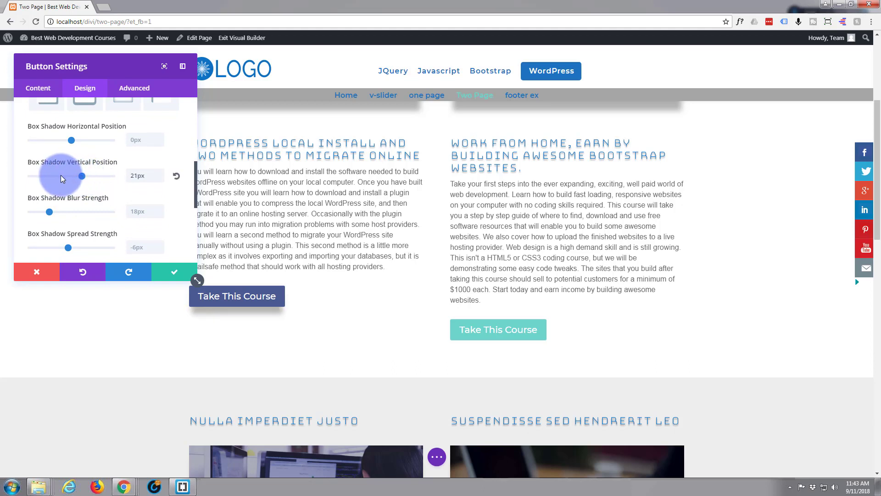
scroll(60, 176, "down", 3)
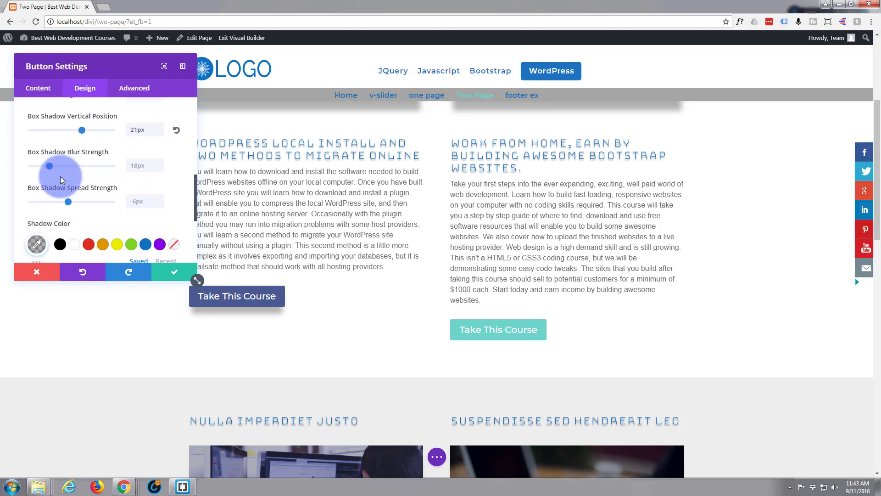
left_click(168, 274)
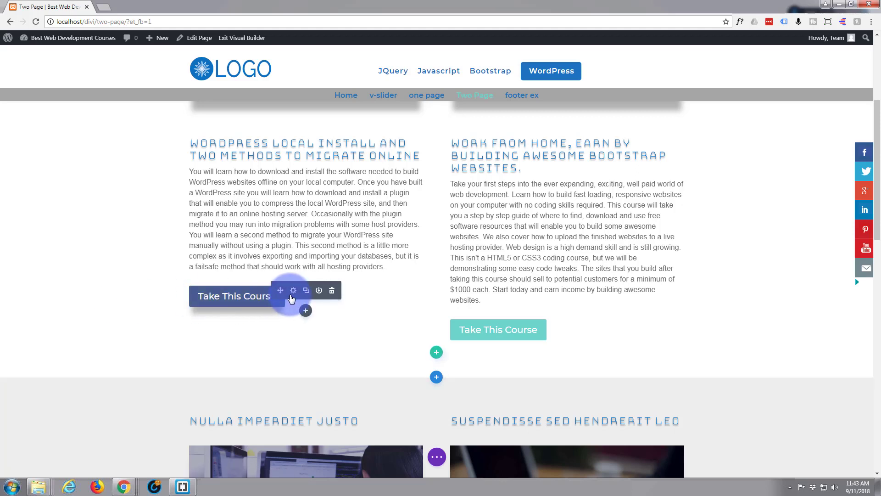
Extend the styles of the "Take This Course" button under "WordPress Local Install" to the page's other buttons and check them in every row.
right_click(291, 299)
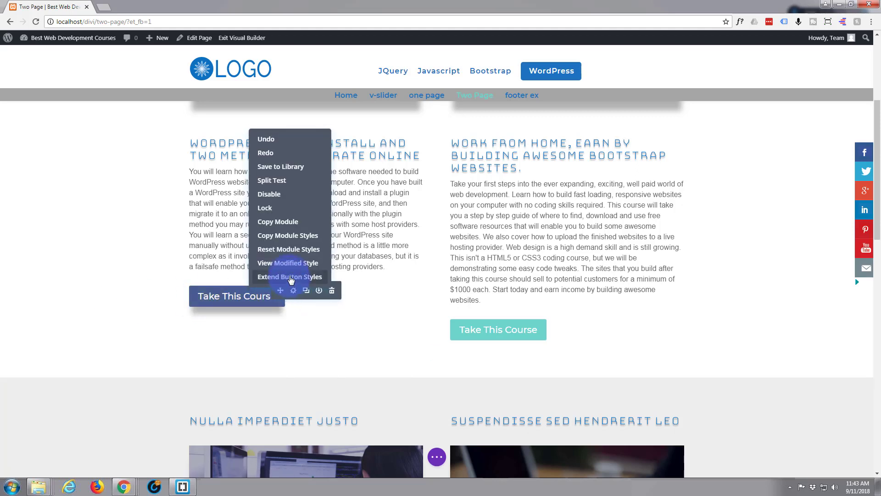
left_click(291, 276)
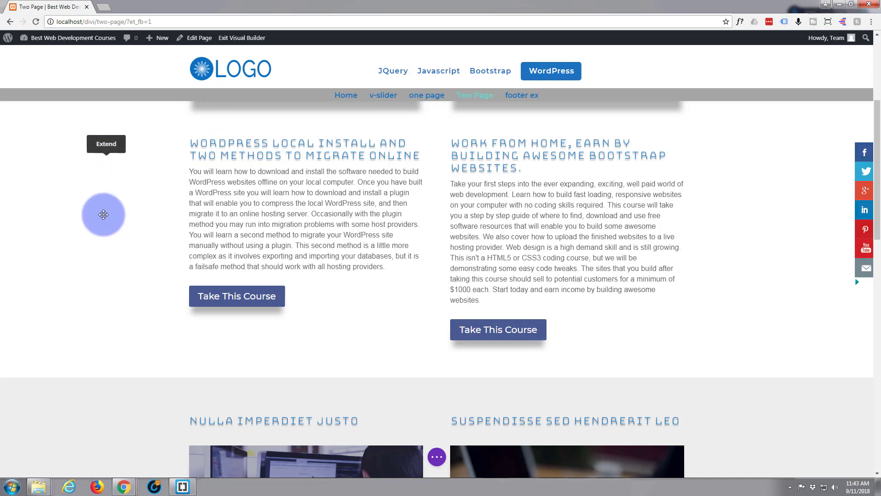
scroll(105, 215, "down", 5)
scroll(105, 215, "down", 6)
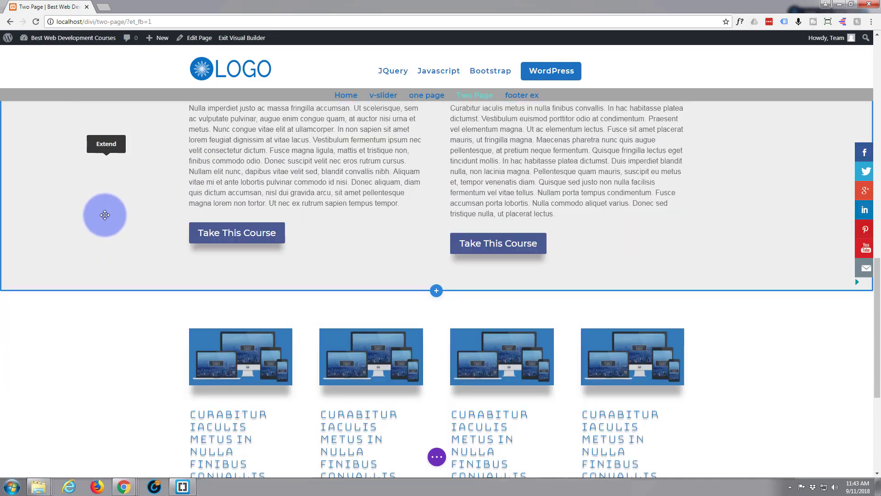
scroll(120, 236, "down", 5)
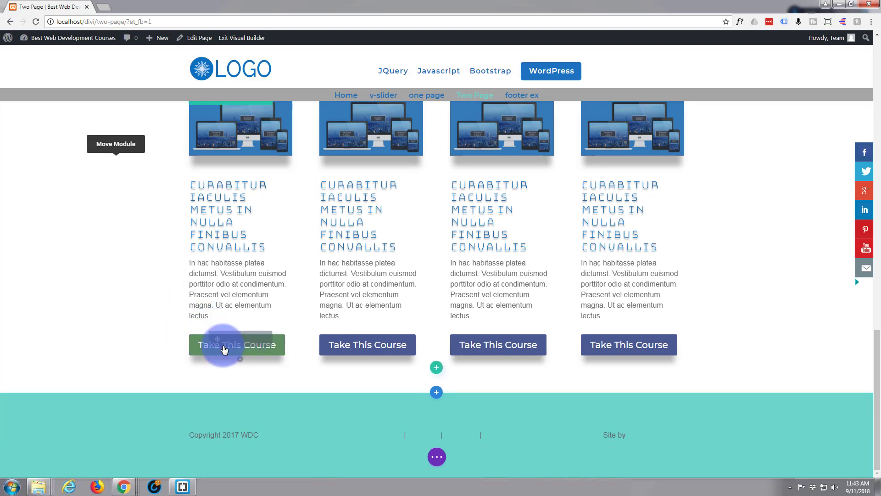
mouse_move(222, 346)
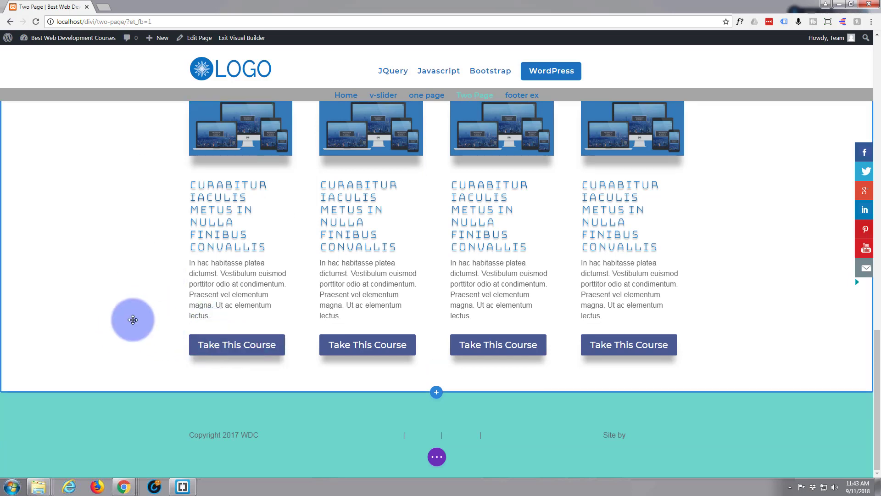
scroll(120, 323, "up", 5)
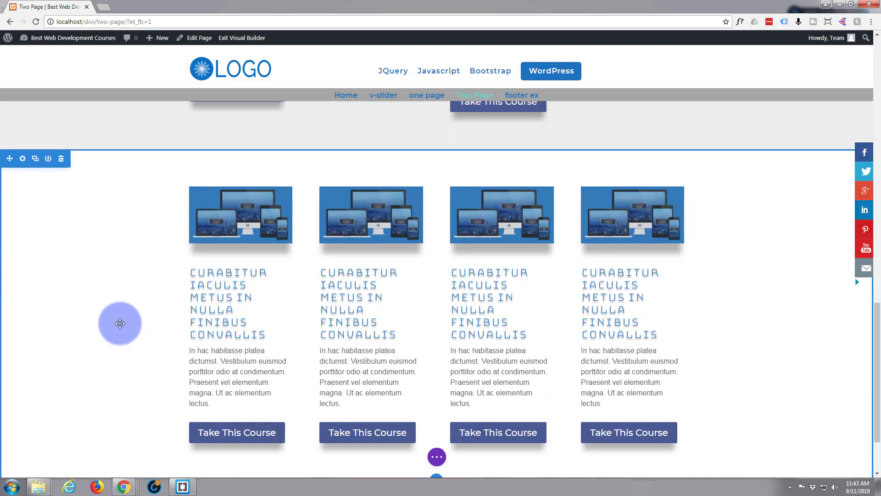
scroll(120, 324, "up", 10)
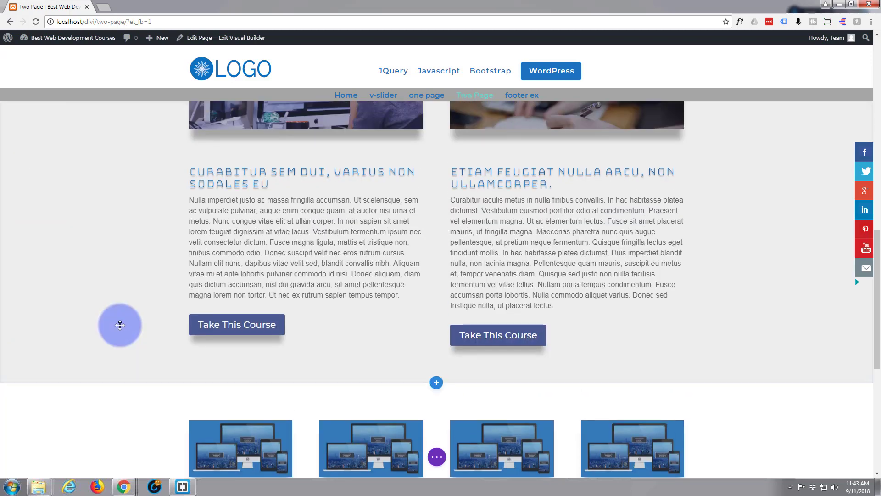
scroll(120, 325, "up", 3)
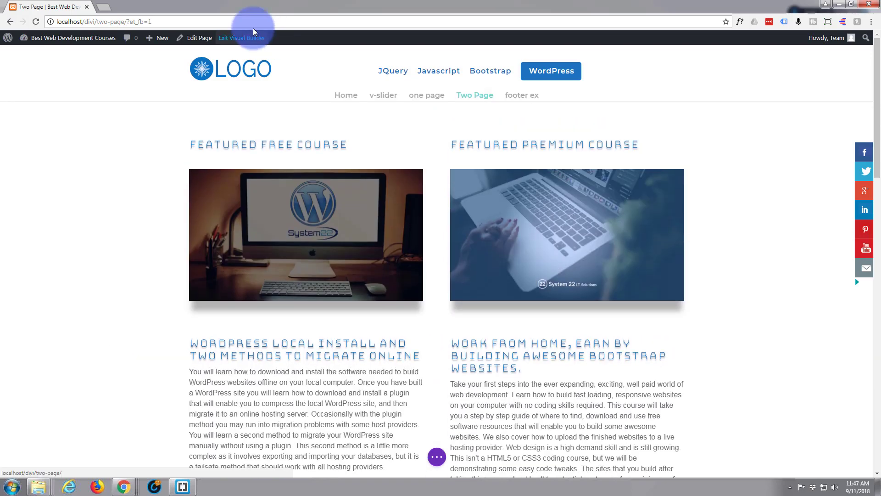
Exit the Visual Builder and review the restyled headings, images, paragraphs and buttons on the live Two Page.
left_click(253, 31)
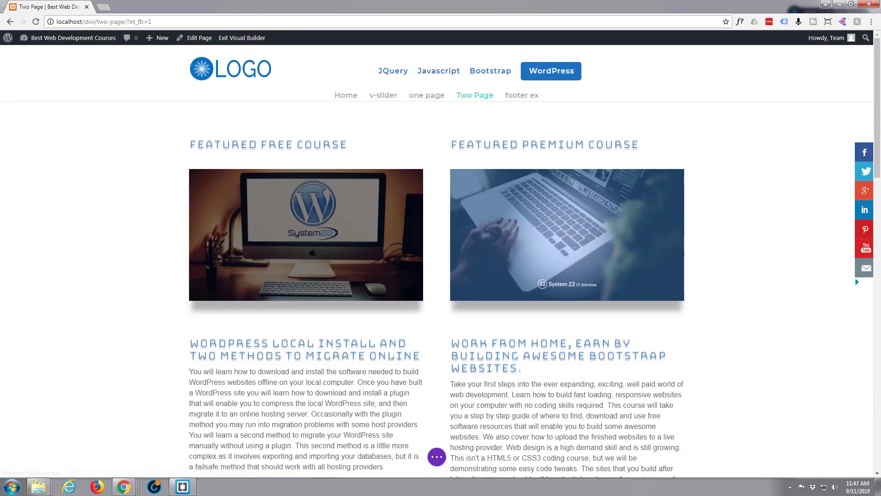
left_click(436, 456)
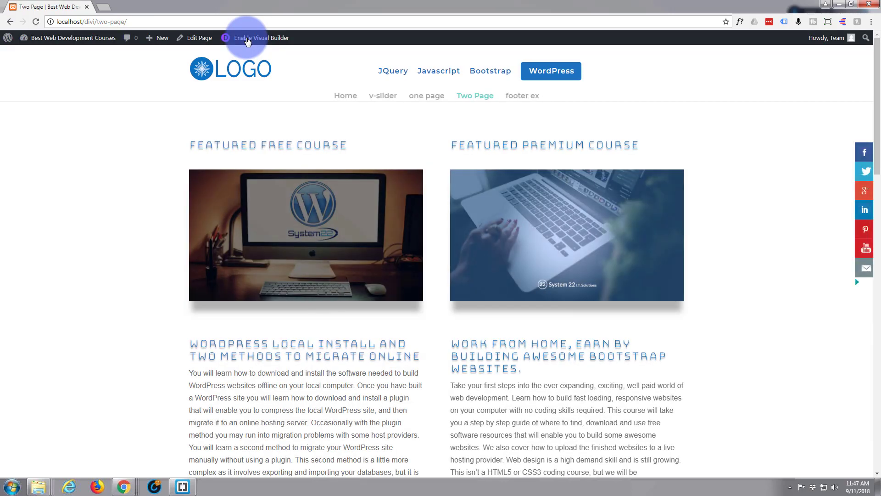
scroll(122, 156, "down", 6)
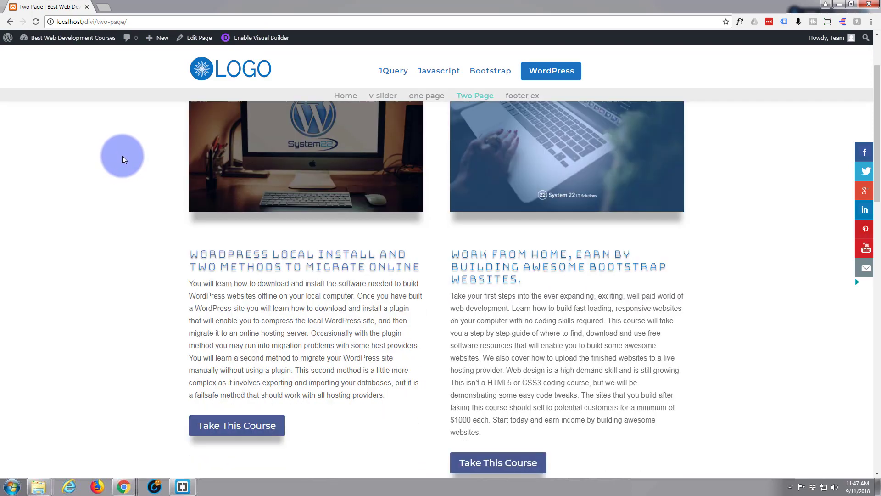
scroll(122, 155, "down", 12)
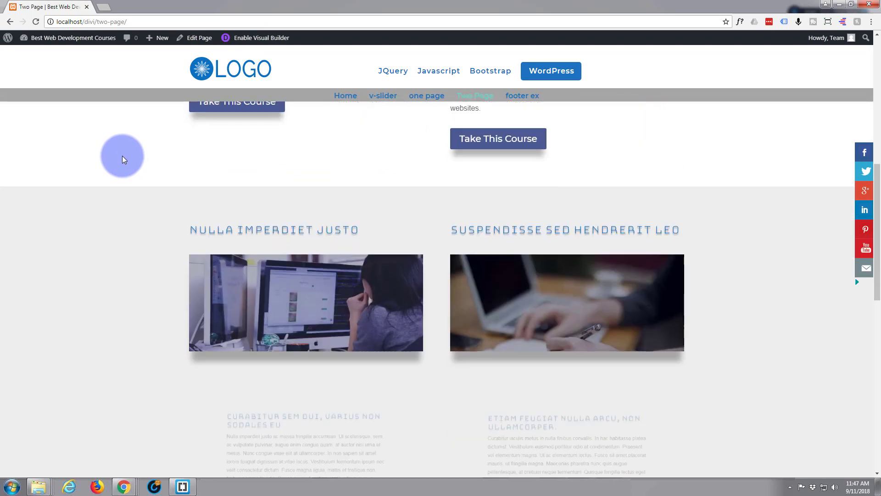
scroll(117, 158, "down", 4)
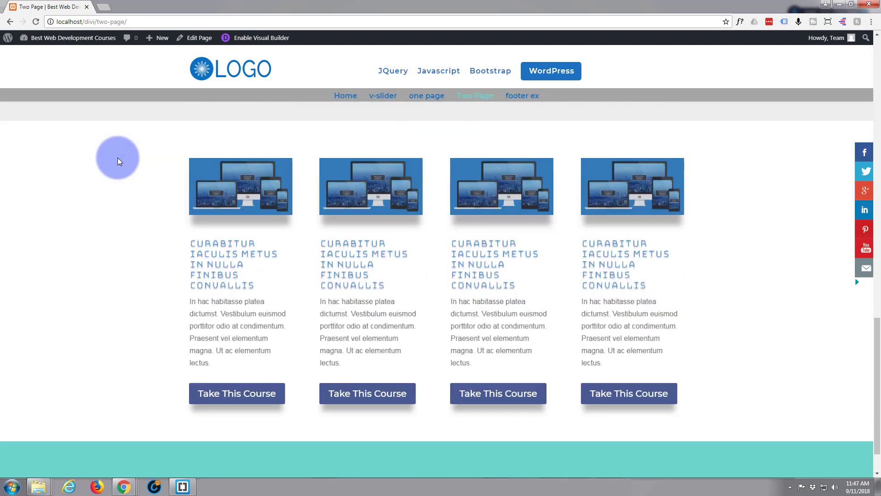
scroll(115, 158, "up", 6)
scroll(115, 160, "up", 10)
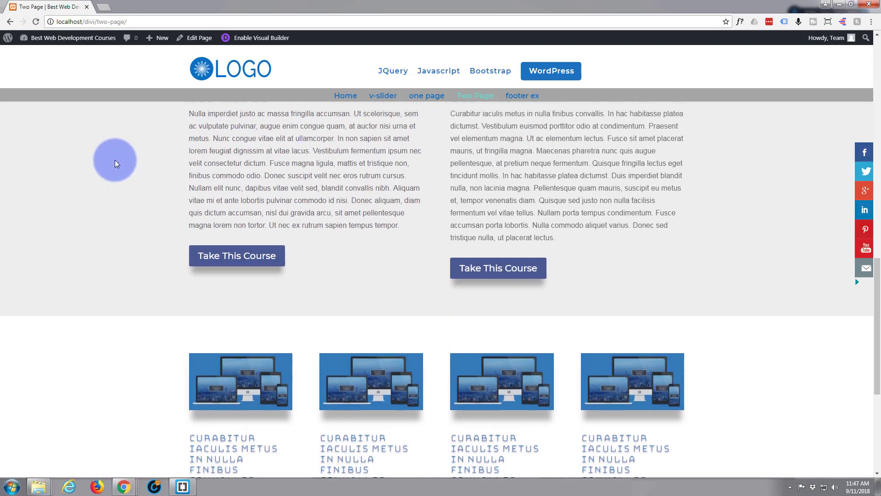
scroll(114, 160, "up", 2)
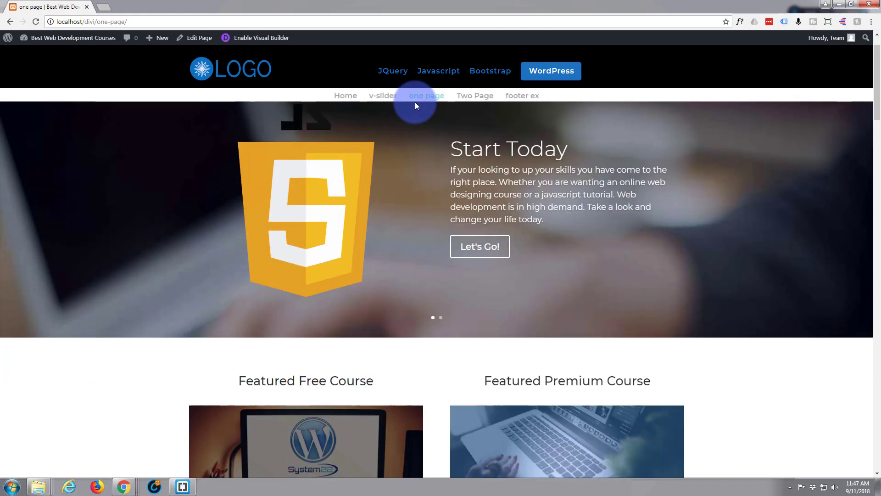
View the featured course headings, images, paragraphs and buttons on the "one page" page for comparison.
scroll(381, 353, "down", 10)
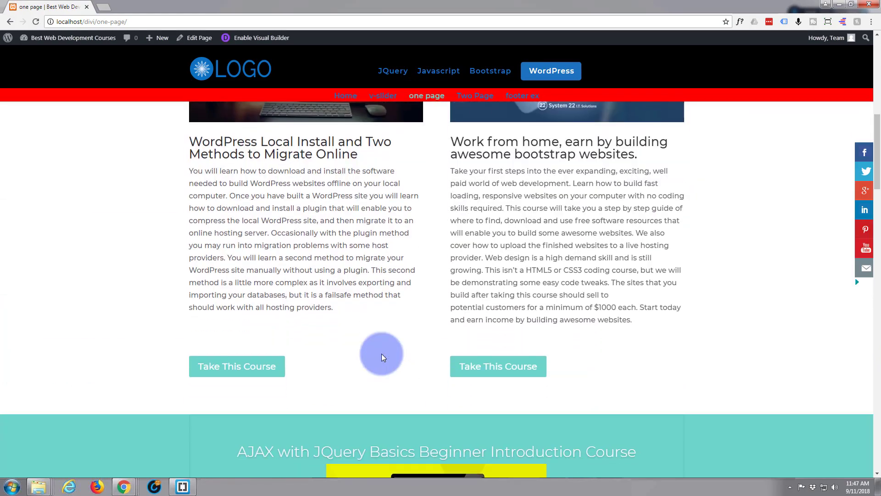
scroll(384, 358, "up", 10)
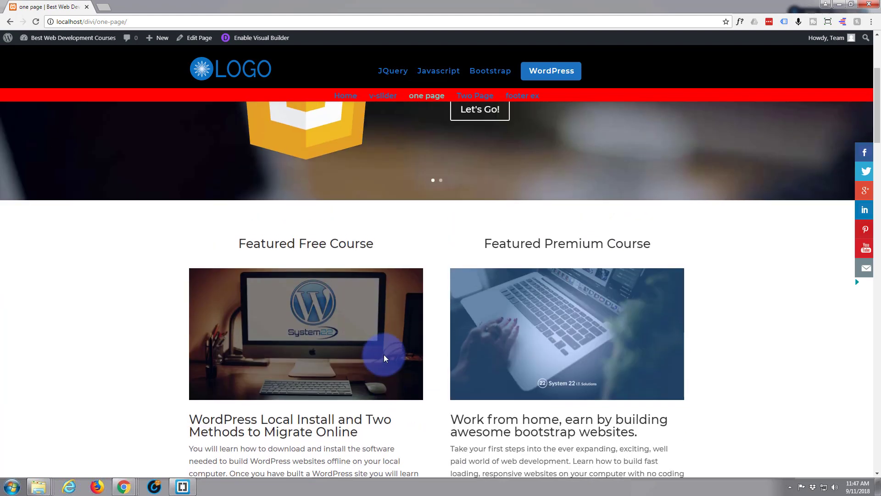
scroll(385, 357, "up", 1)
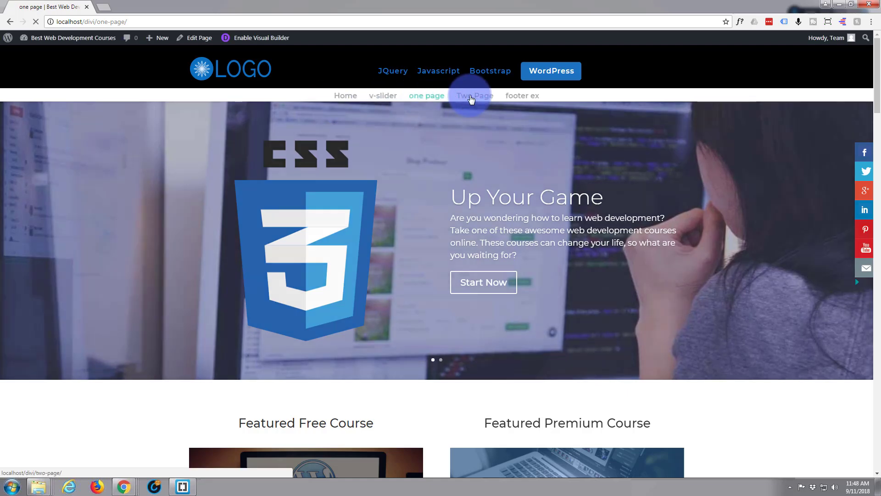
Return to the Two Page page and enable the Visual Builder on it.
left_click(471, 98)
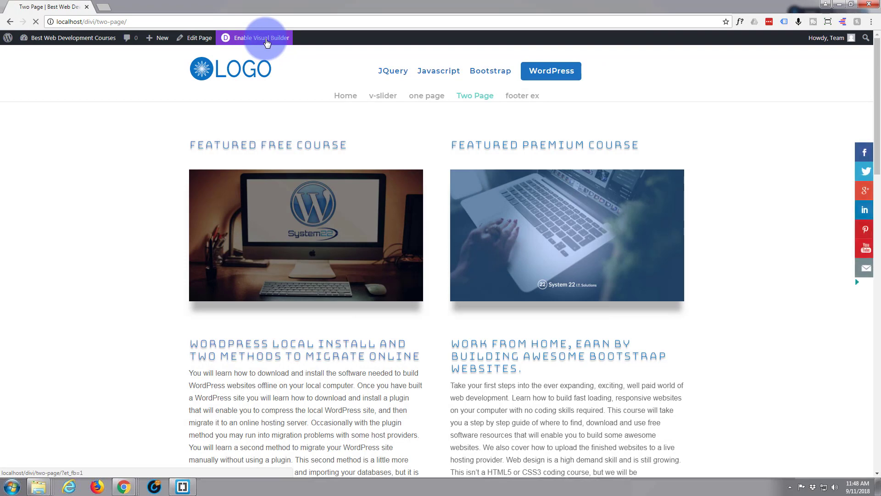
left_click(266, 42)
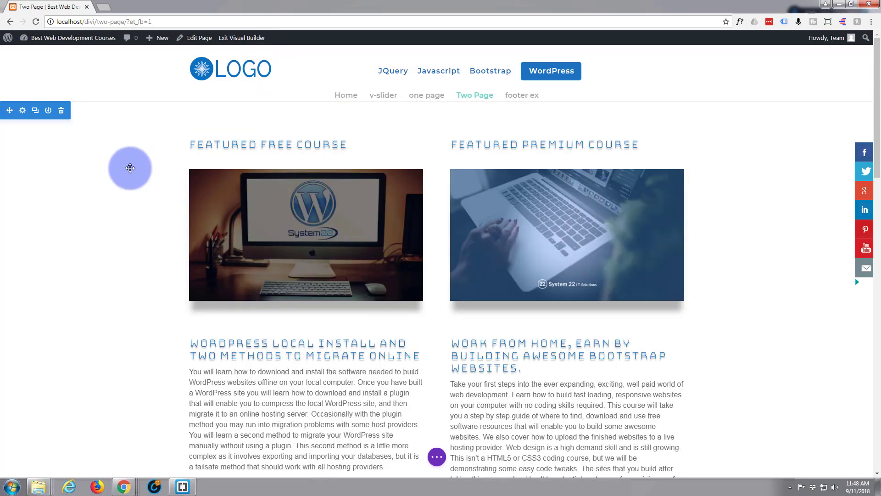
scroll(130, 169, "down", 2)
scroll(130, 168, "down", 5)
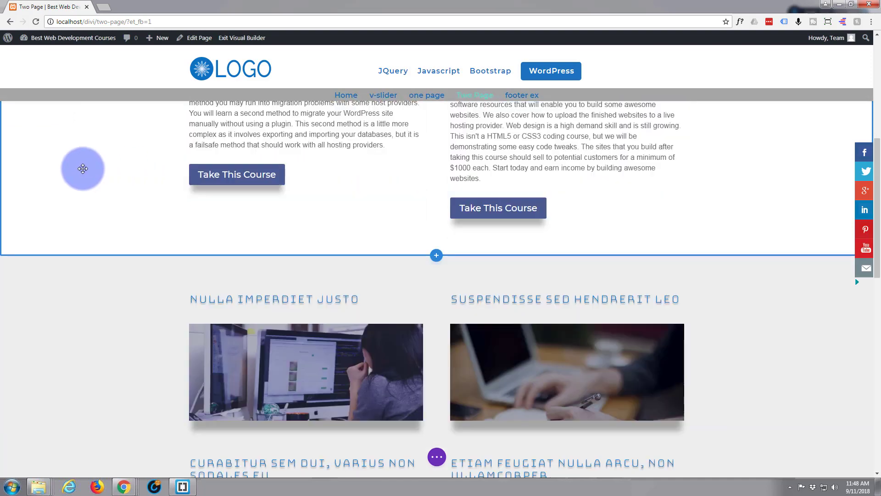
scroll(68, 172, "up", 2)
scroll(69, 173, "up", 4)
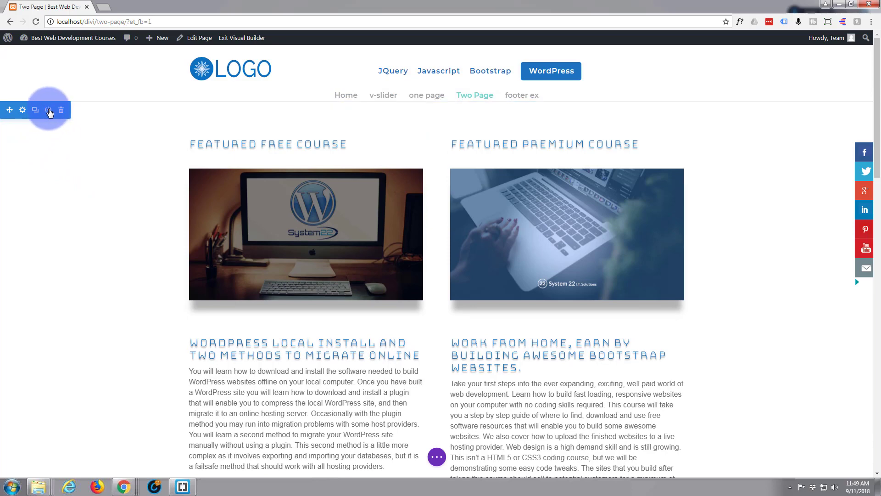
Save the Two Page featured courses section to the Divi Library with the layout name "new style".
left_click(48, 110)
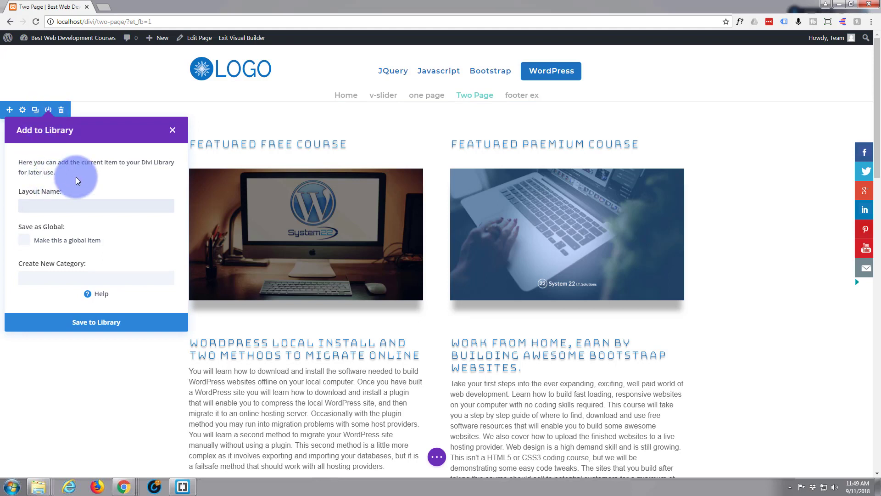
type("new style")
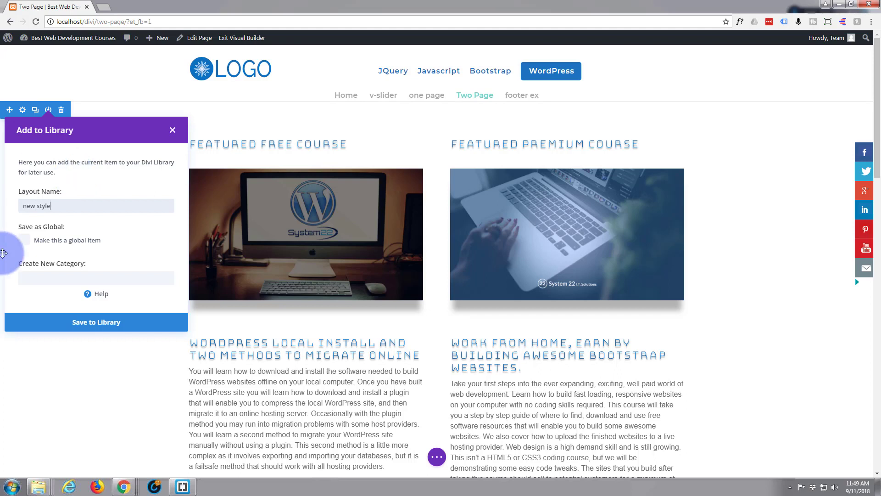
left_click(103, 326)
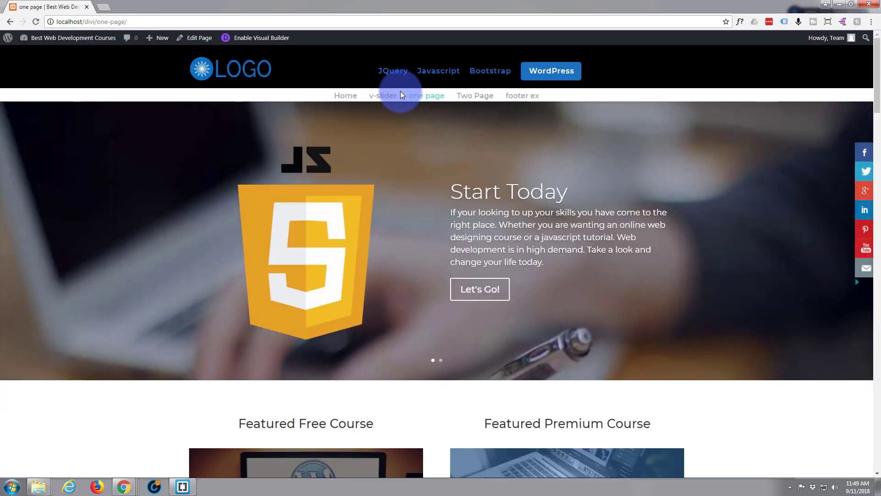
Enable the Visual Builder on the "one page" page and insert the "new style" library section directly below the slider.
left_click(252, 40)
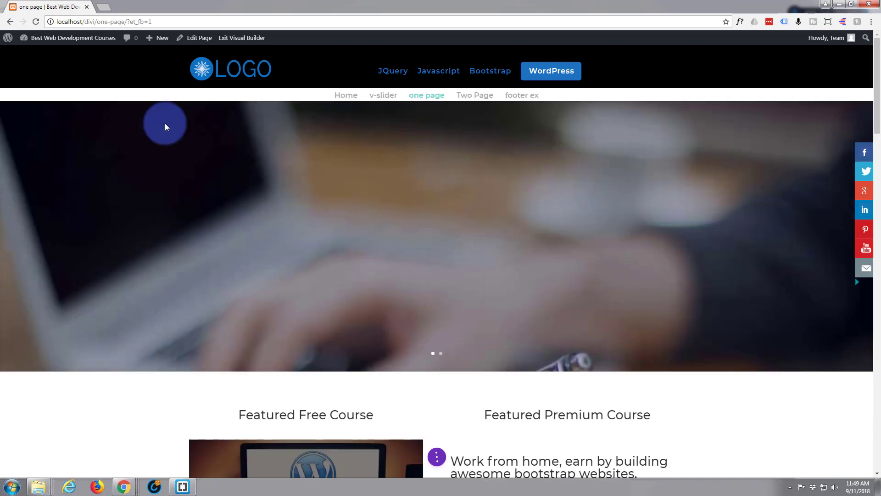
scroll(165, 123, "down", 3)
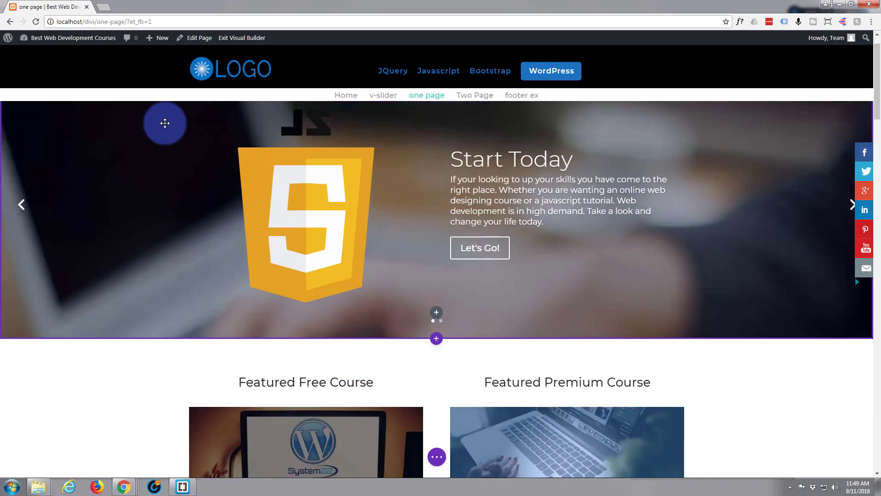
scroll(164, 123, "down", 2)
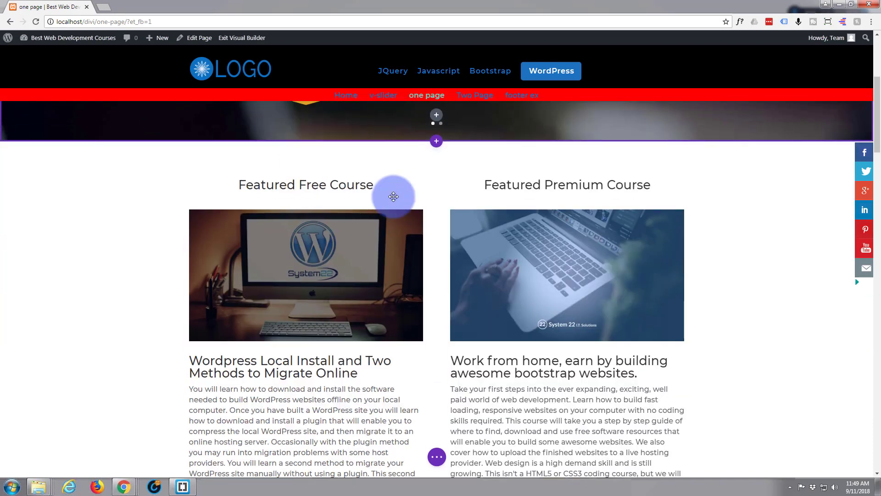
left_click(436, 142)
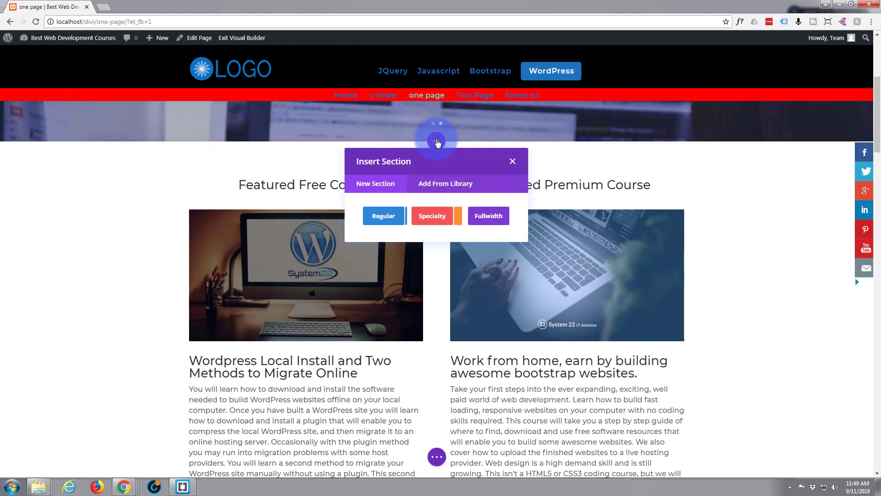
left_click(440, 184)
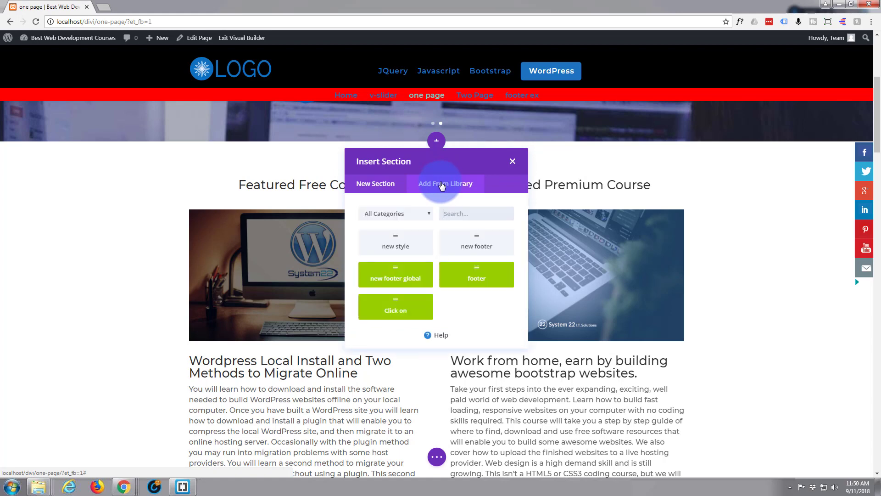
left_click(389, 249)
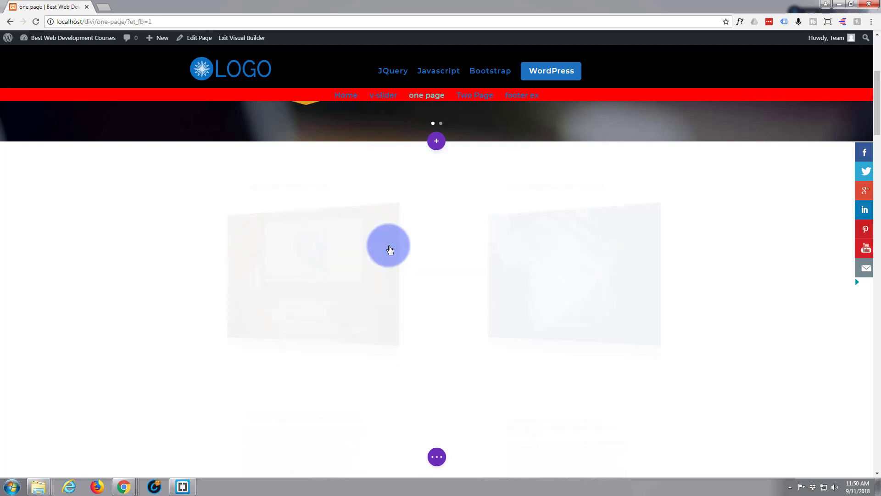
scroll(113, 225, "down", 6)
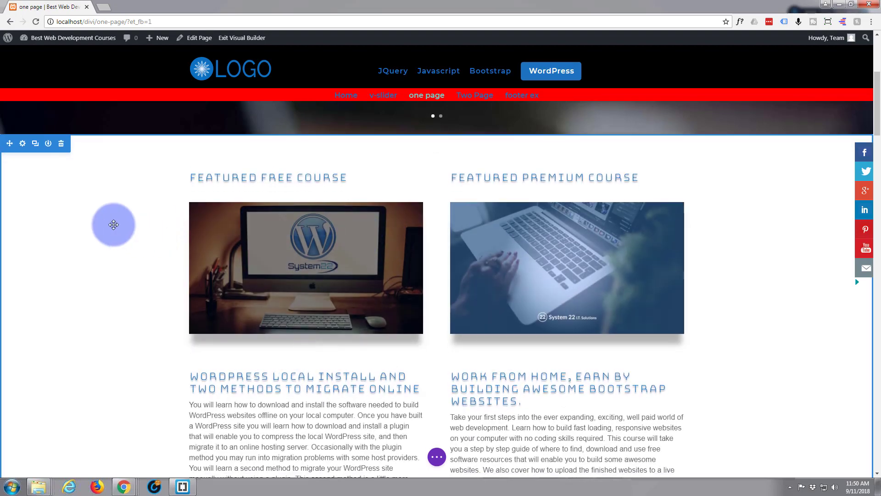
scroll(113, 227, "up", 5)
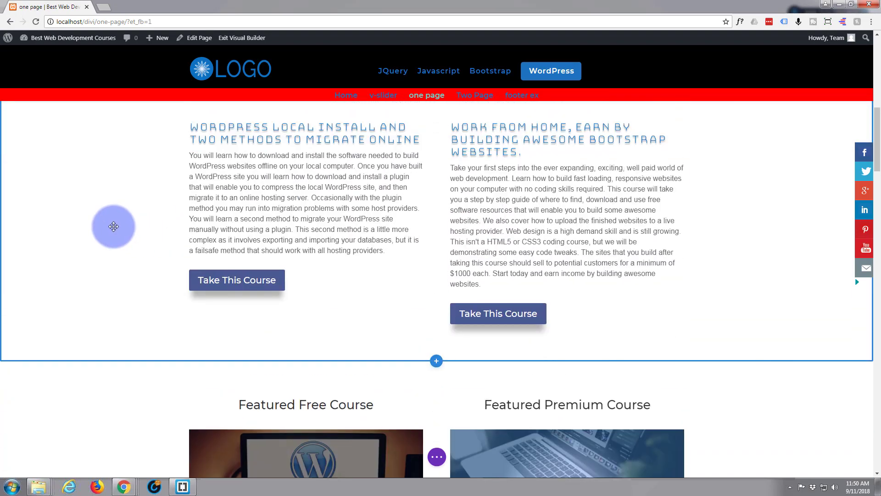
scroll(114, 226, "up", 2)
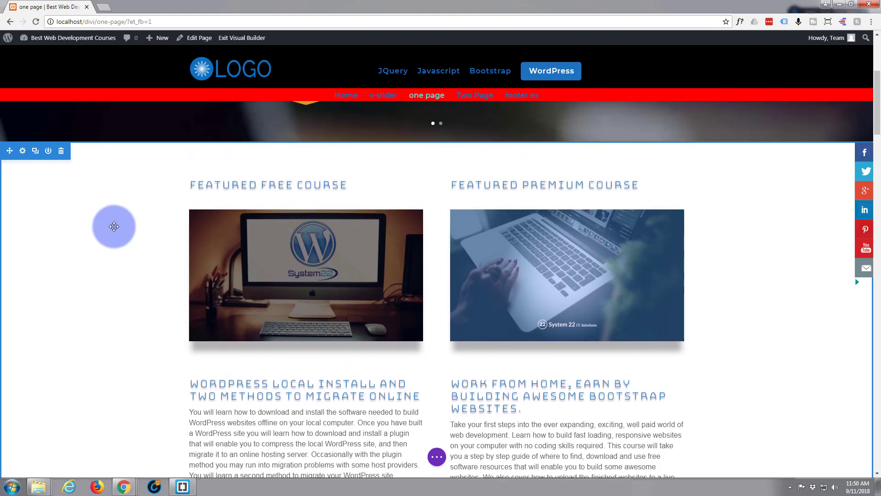
Extend the inserted section's styles to all sections throughout this page and compare it with the original section below.
right_click(30, 159)
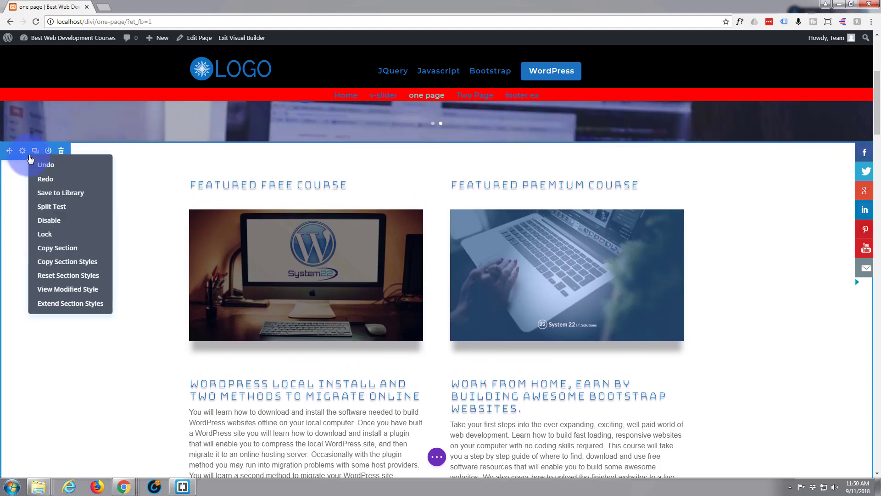
left_click(67, 303)
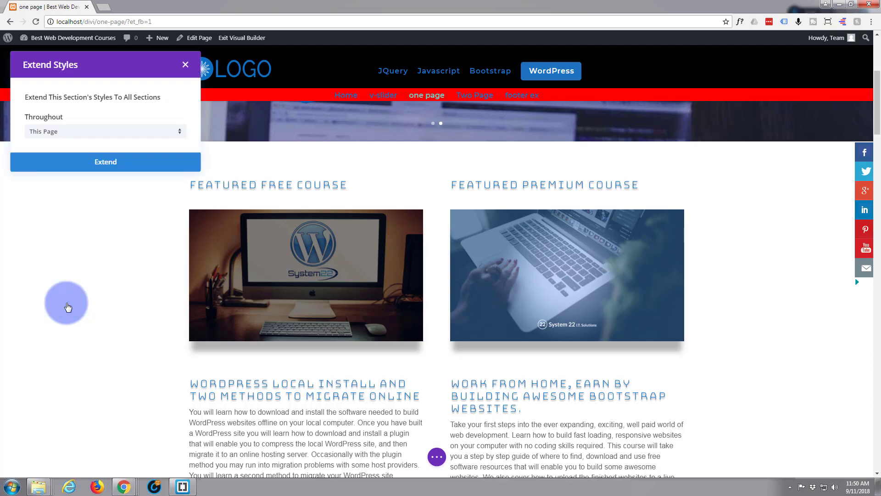
left_click(115, 166)
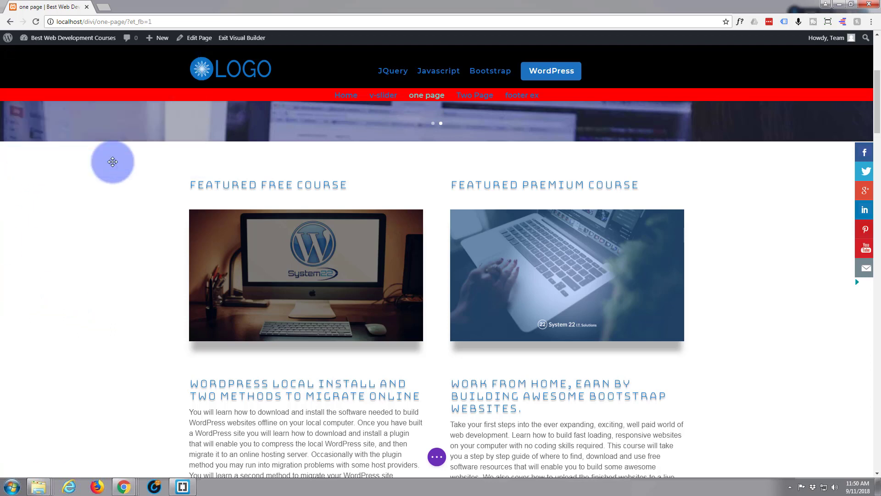
scroll(117, 229, "down", 7)
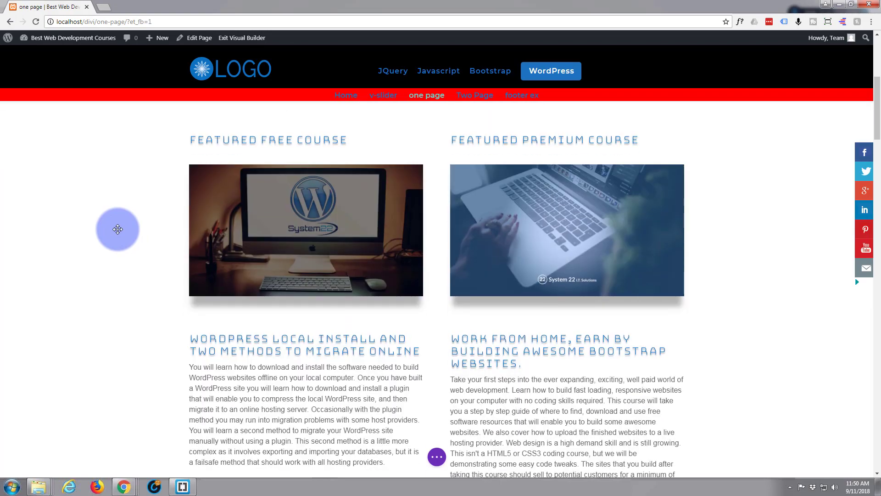
scroll(118, 229, "down", 8)
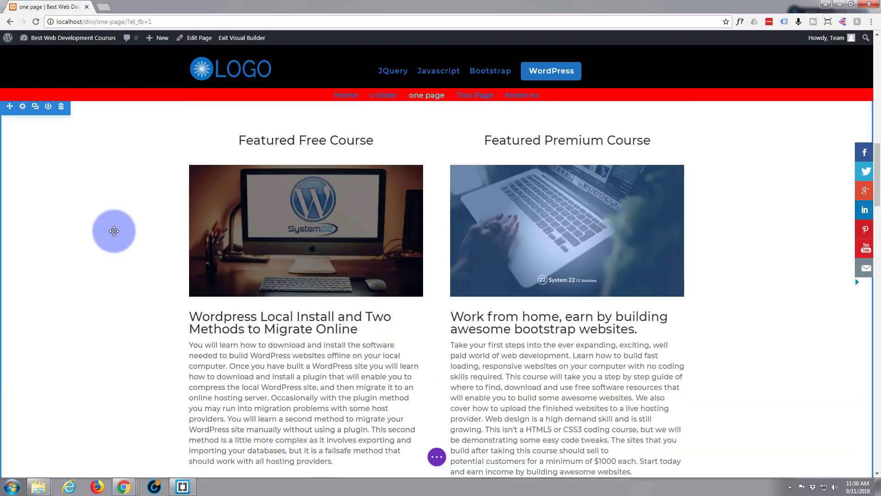
scroll(114, 230, "up", 4)
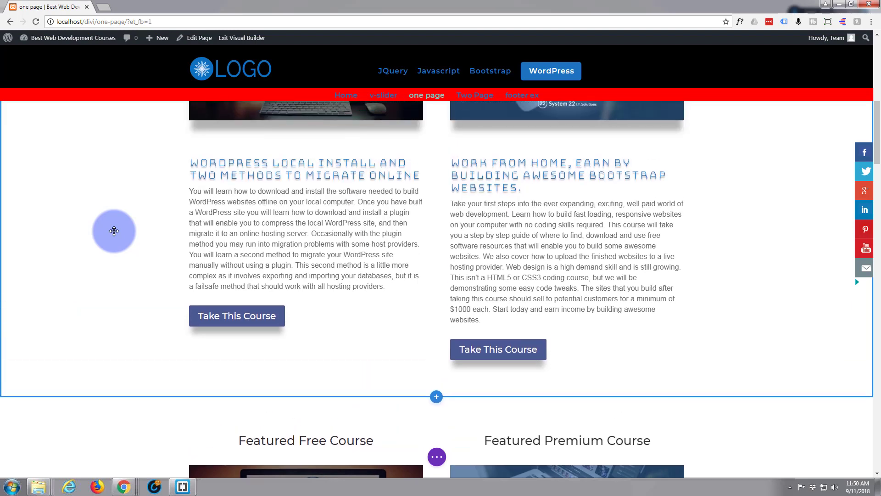
scroll(113, 230, "up", 1)
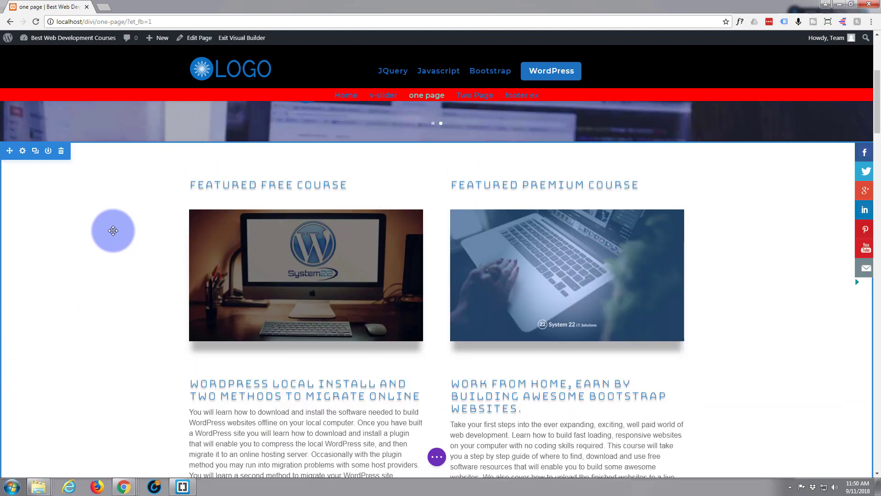
Extend the styles of the inserted section's WordPress course image to all images throughout this page and check the original section.
scroll(112, 231, "down", 2)
scroll(113, 230, "up", 1)
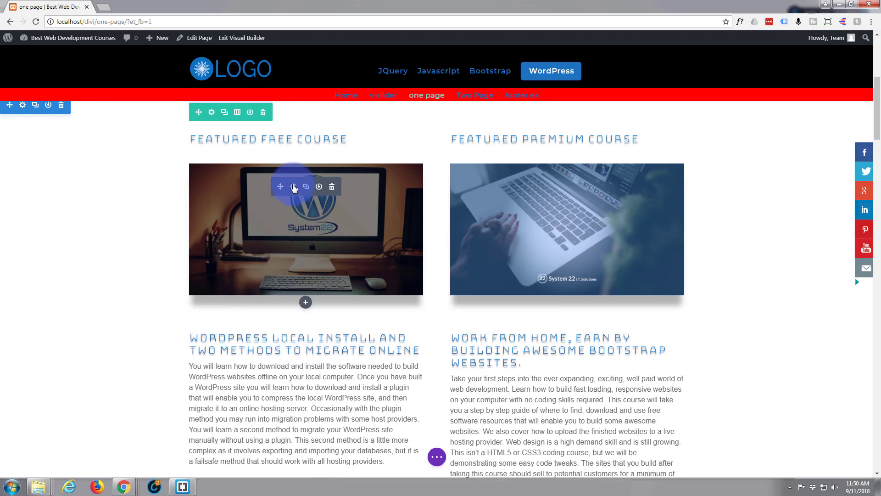
right_click(293, 188)
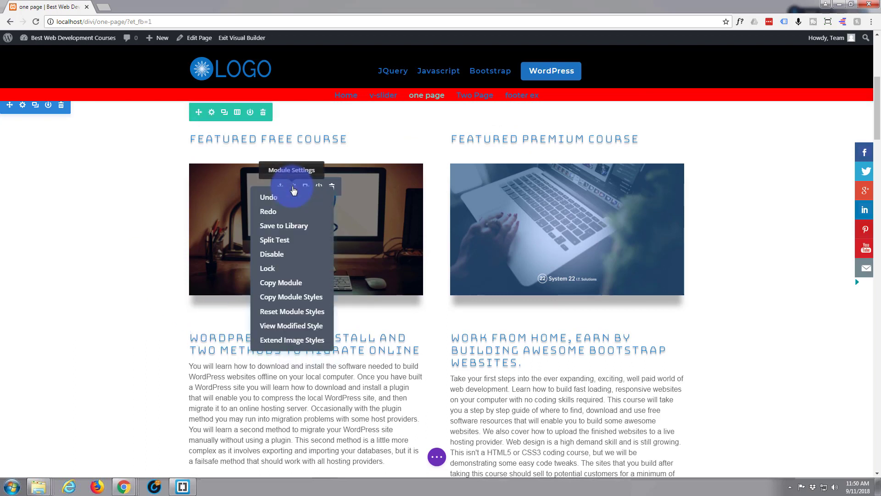
left_click(278, 338)
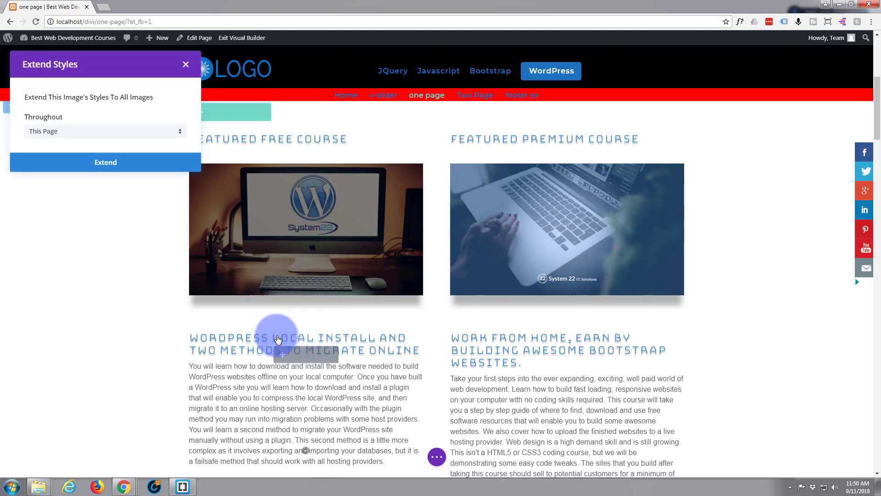
left_click(110, 161)
scroll(101, 220, "down", 7)
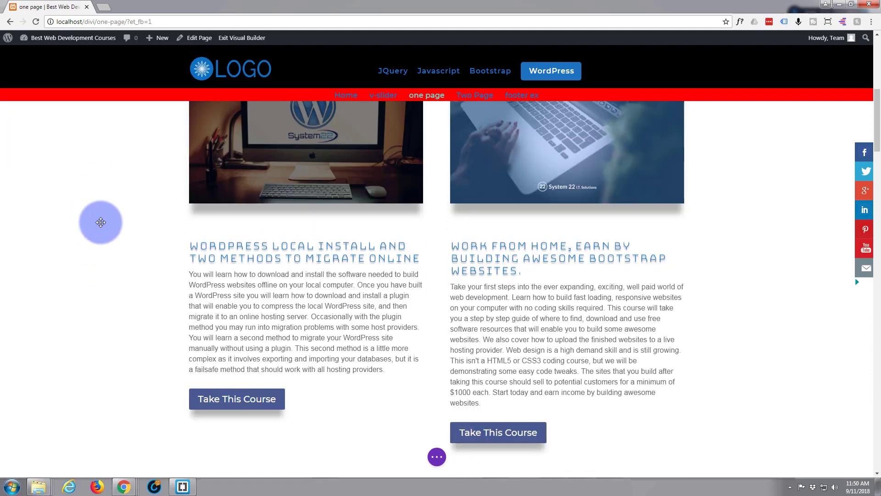
scroll(101, 223, "down", 8)
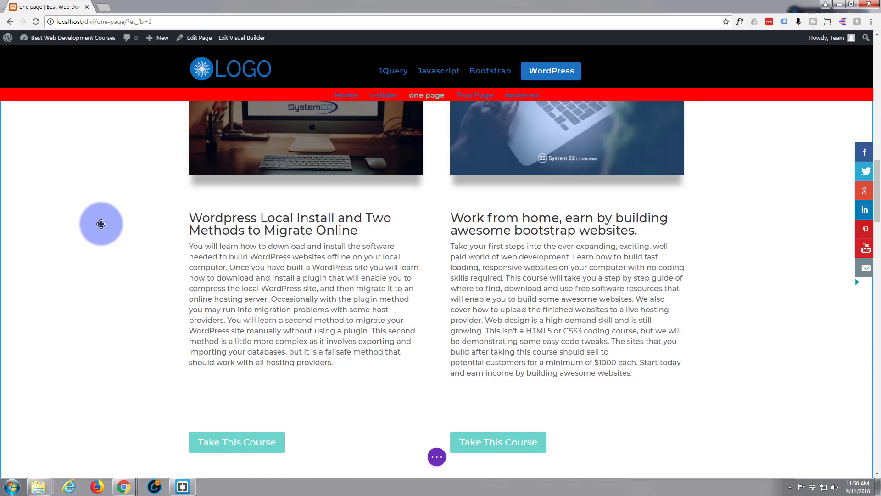
scroll(101, 224, "up", 3)
scroll(101, 223, "up", 3)
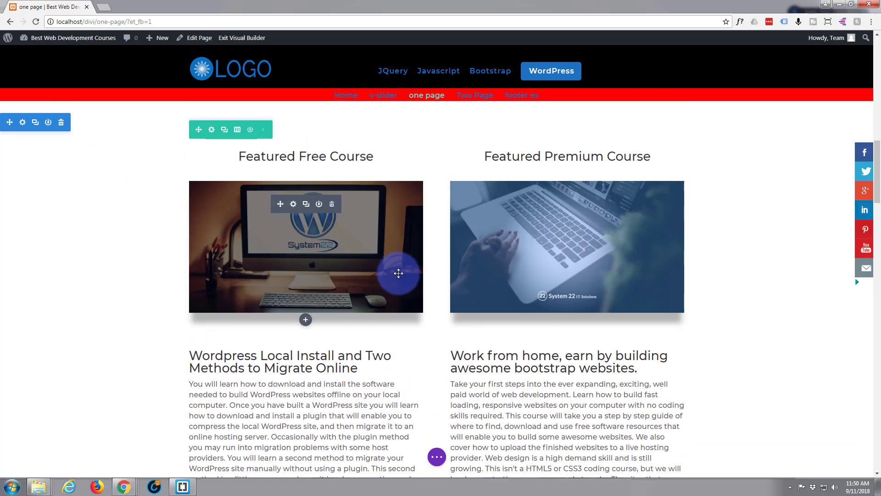
Extend the styles of the "WordPress Local Install" text to all texts throughout this page and check the sections below.
scroll(329, 262, "up", 7)
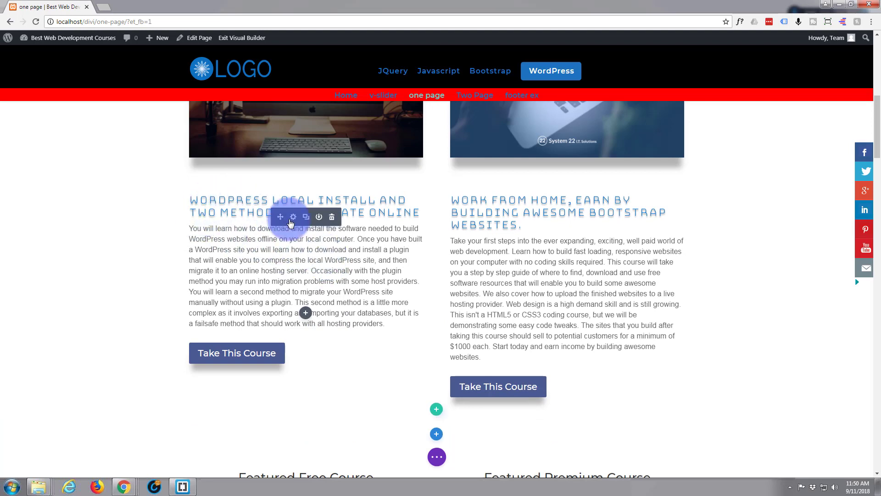
right_click(293, 221)
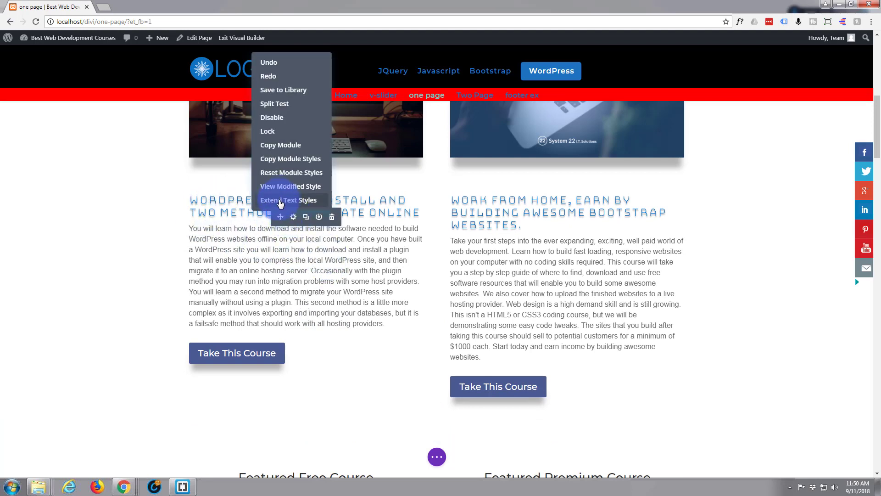
left_click(281, 201)
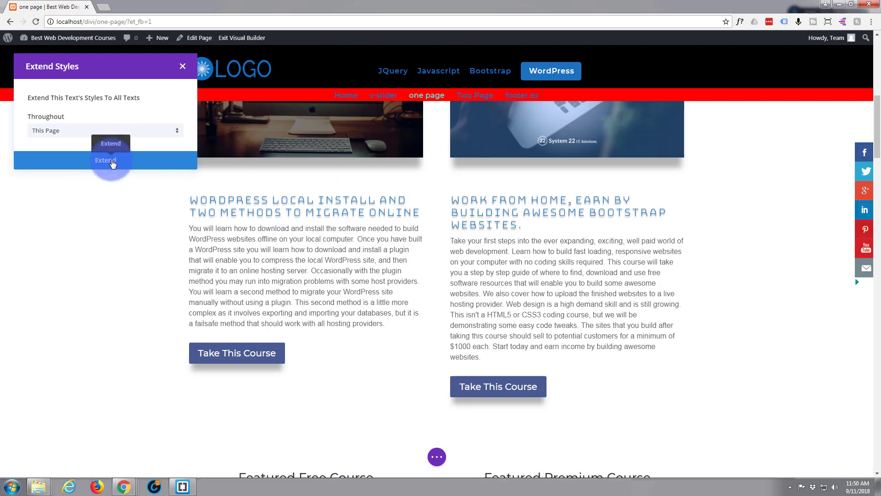
left_click(112, 161)
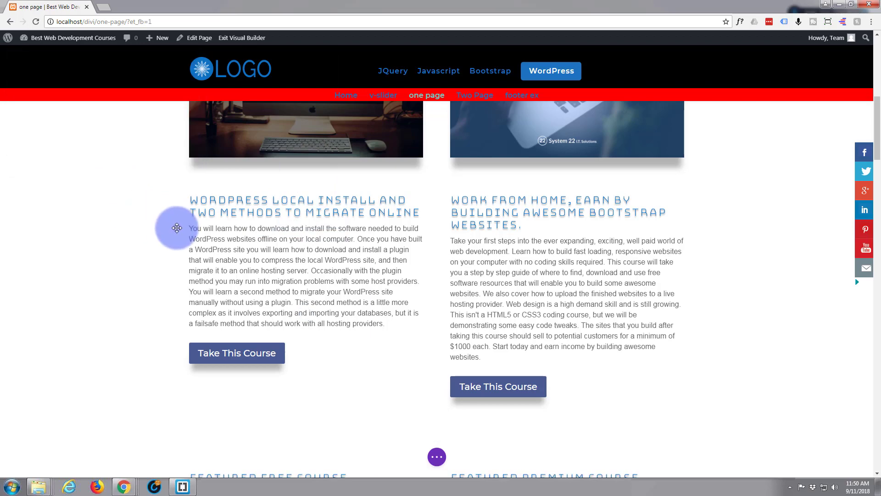
scroll(177, 228, "down", 7)
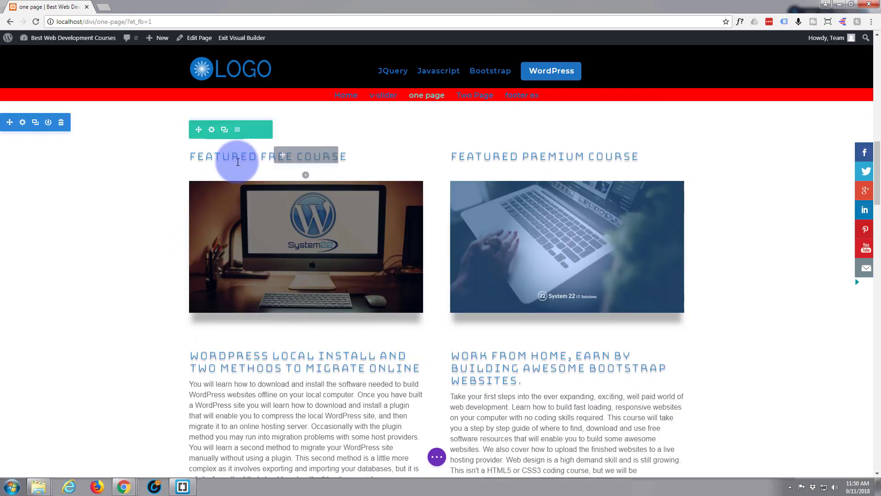
scroll(231, 281, "down", 7)
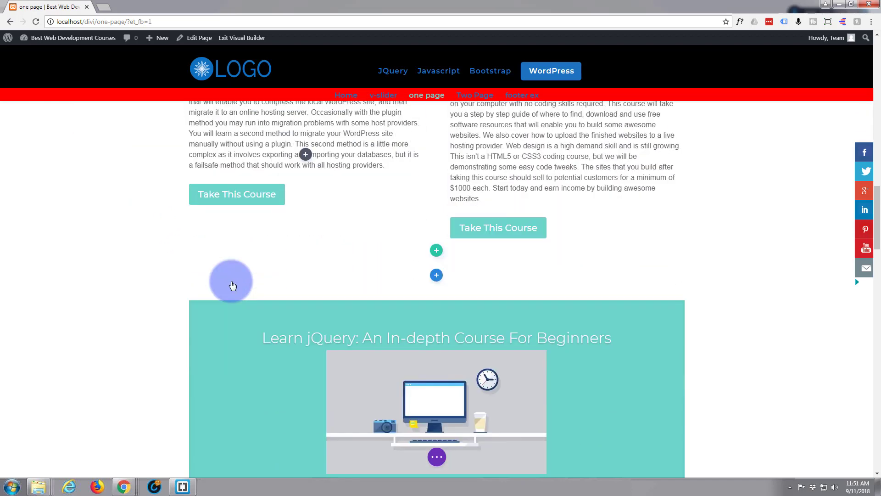
scroll(232, 286, "down", 10)
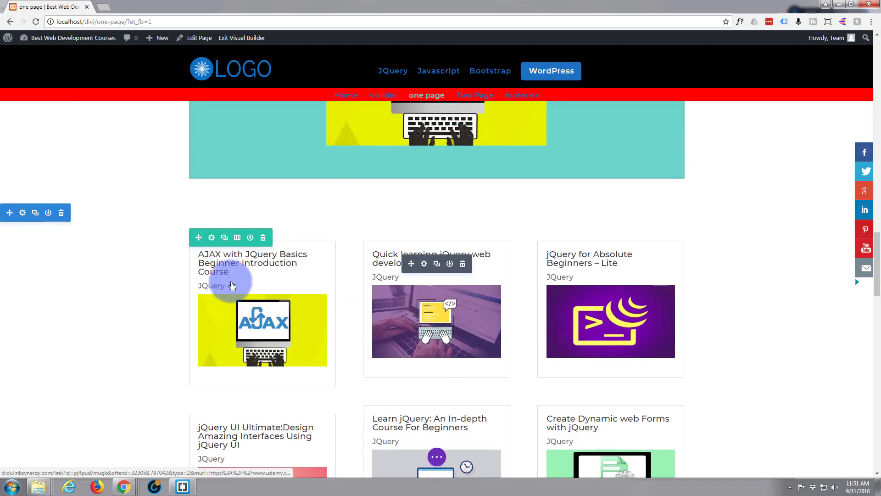
scroll(231, 283, "up", 6)
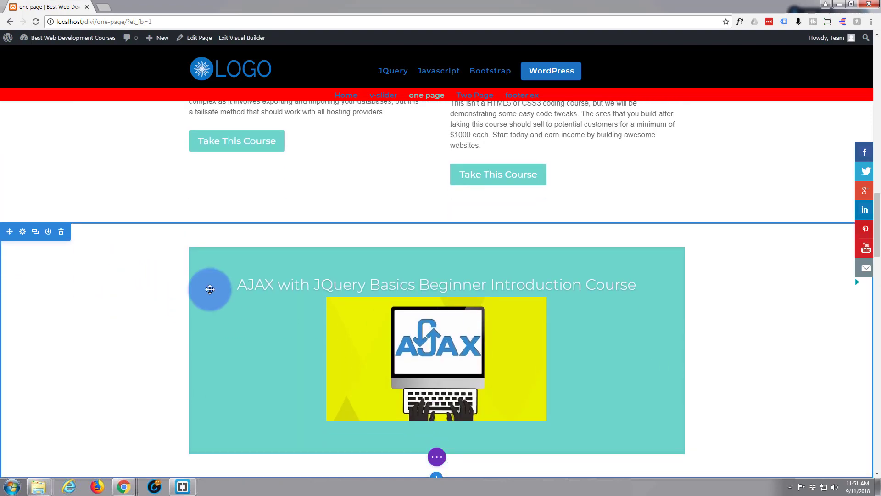
scroll(171, 290, "up", 7)
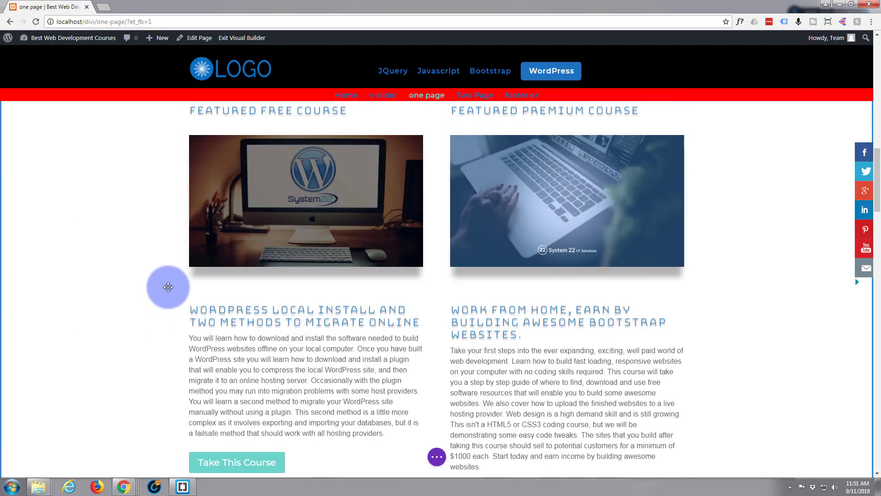
scroll(168, 287, "up", 8)
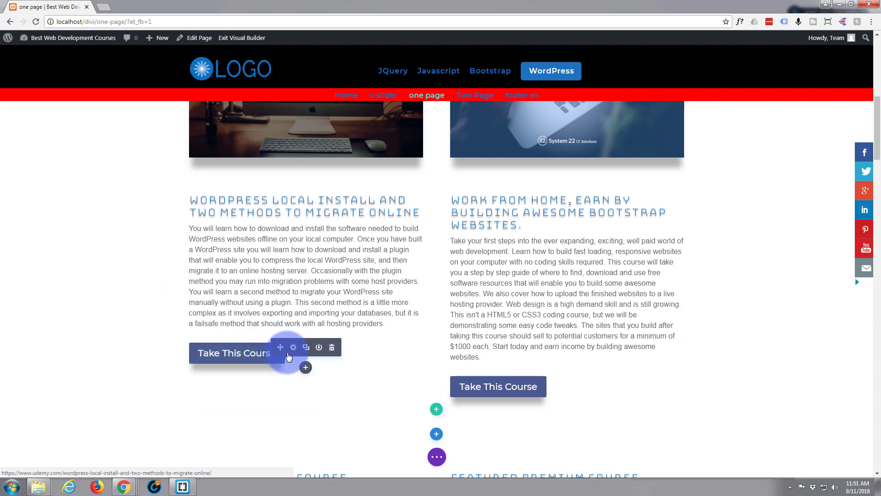
Extend the inserted section's "Take This Course" button styles to all buttons throughout this page and check the original section's buttons.
right_click(292, 354)
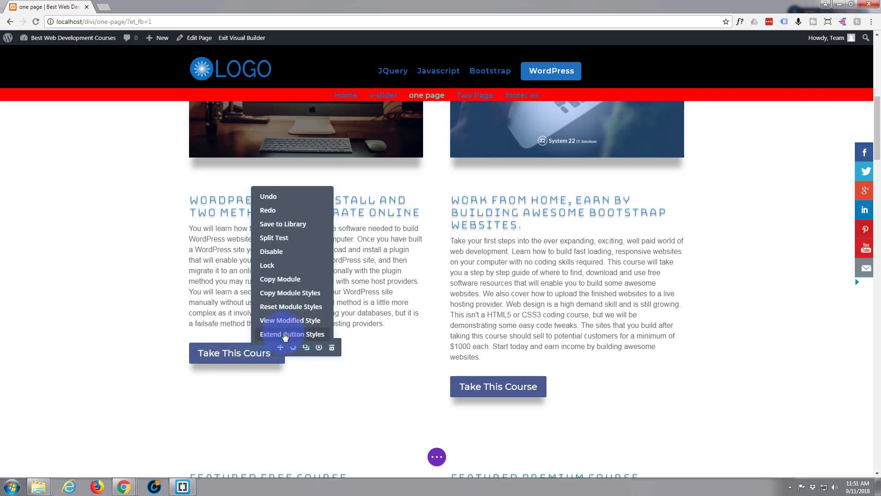
left_click(284, 334)
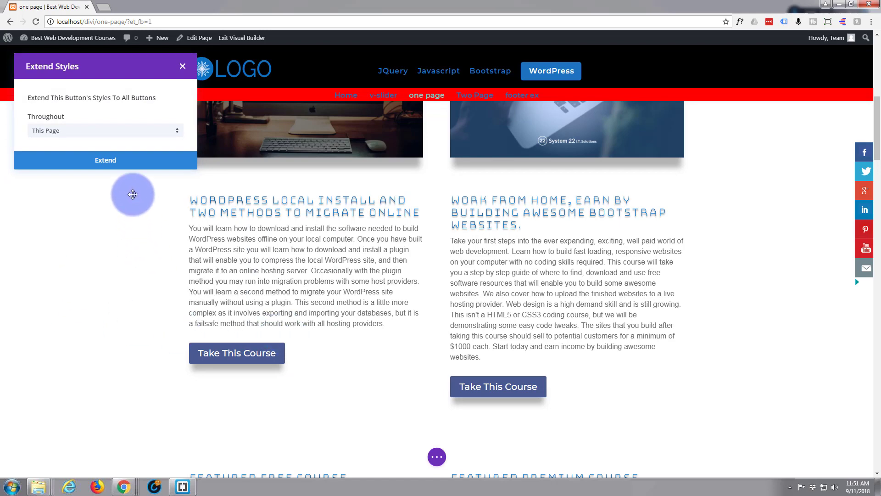
left_click(106, 162)
scroll(139, 289, "down", 3)
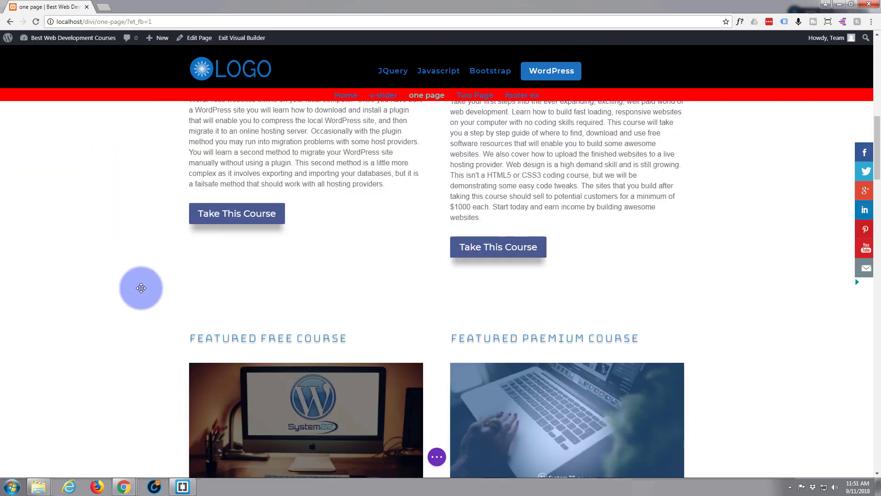
scroll(140, 288, "down", 8)
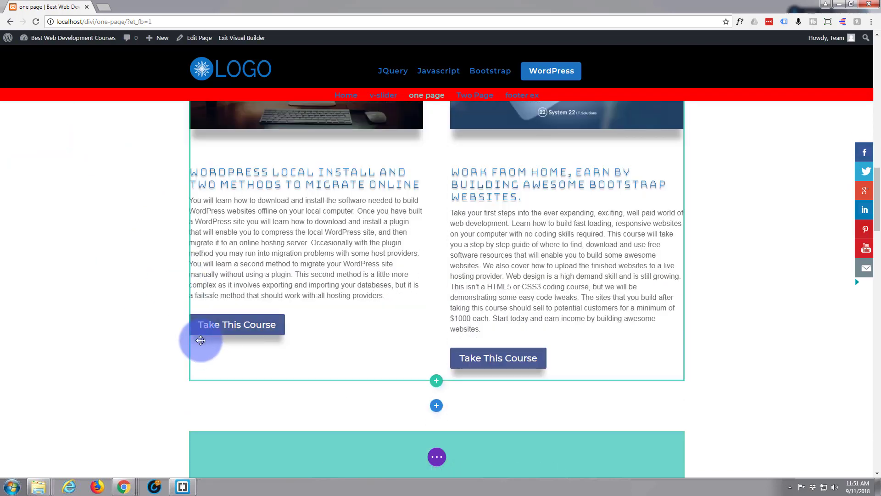
Delete the inserted "new style" section below the slider and check the styling of the original course section.
scroll(200, 340, "up", 13)
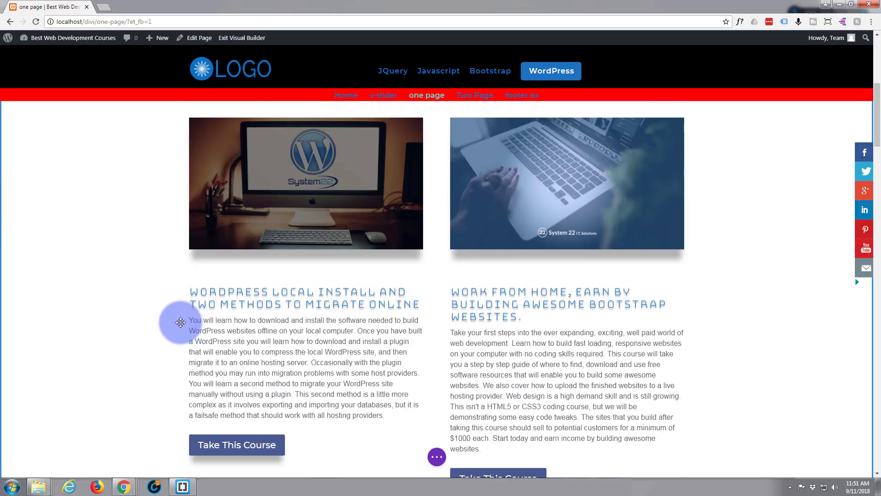
scroll(179, 321, "up", 3)
scroll(14, 220, "up", 1)
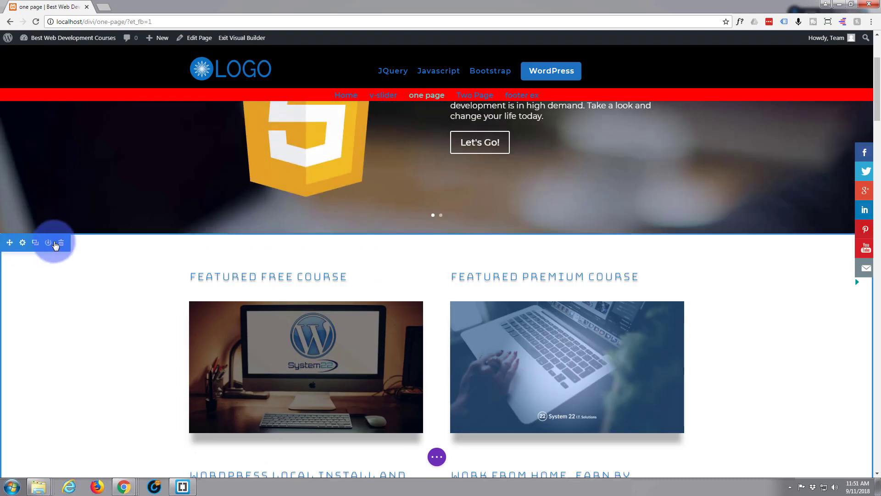
left_click(61, 244)
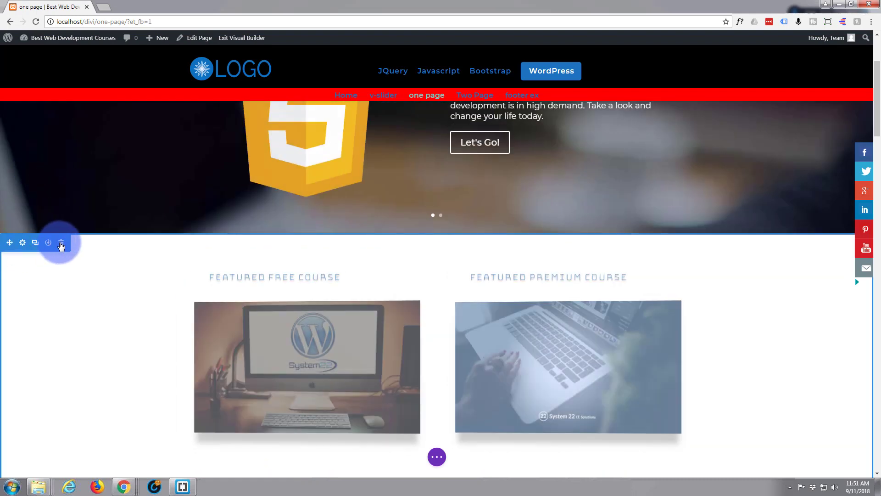
scroll(77, 314, "down", 3)
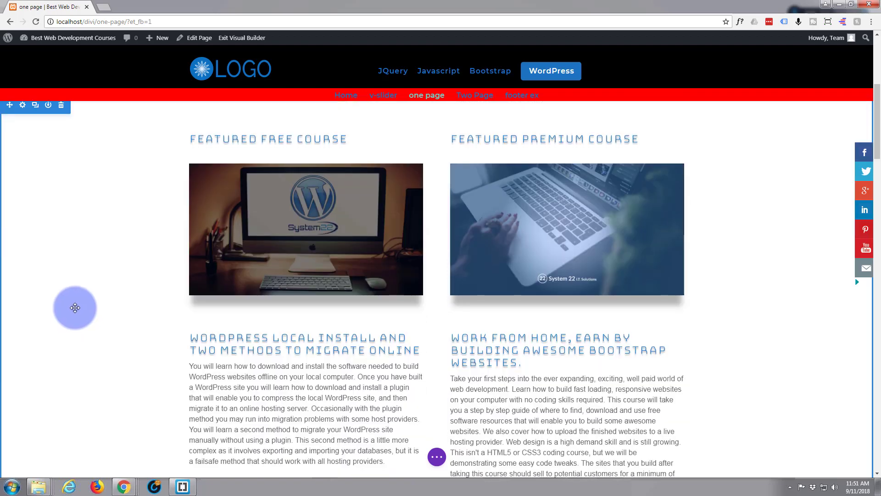
scroll(124, 266, "down", 1)
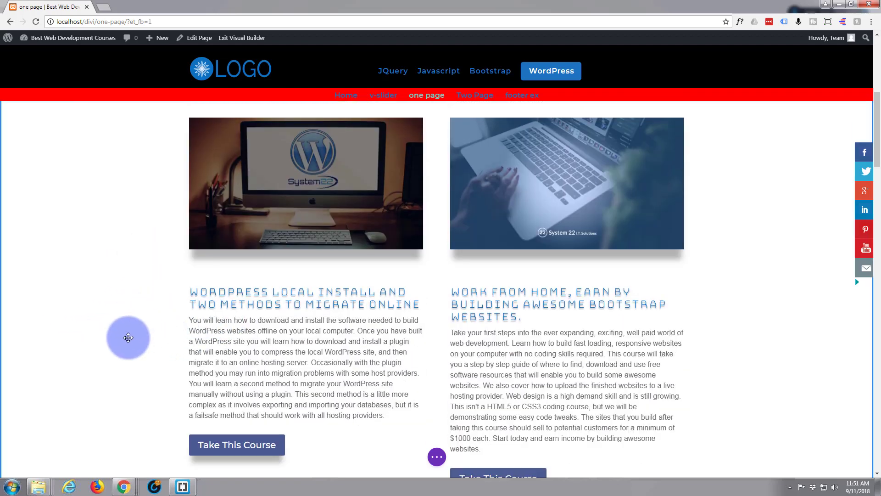
scroll(129, 294, "up", 2)
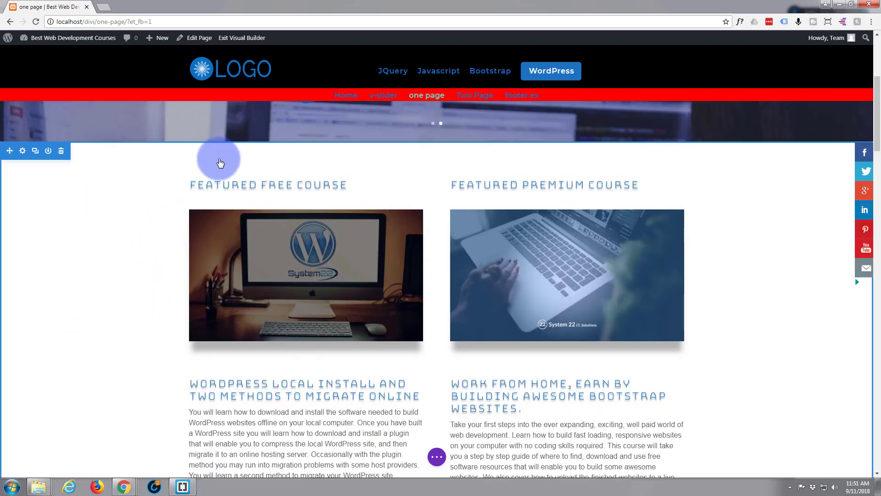
scroll(62, 252, "up", 2)
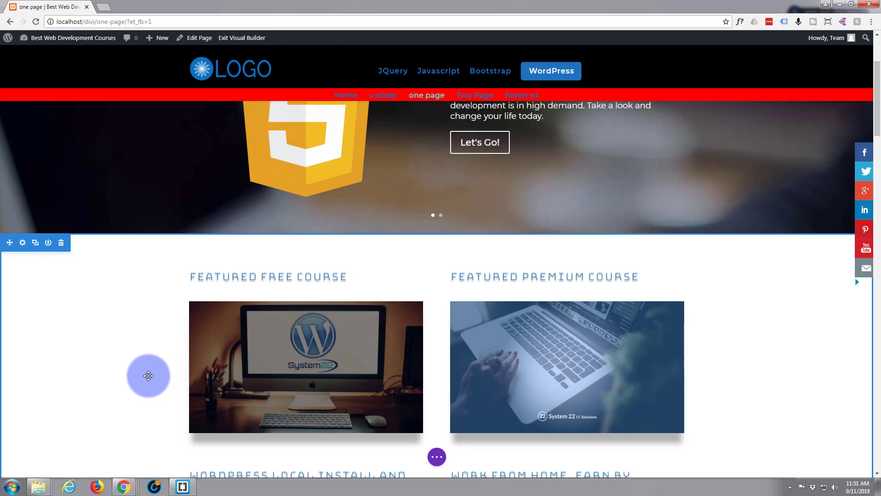
Leave the "one page" builder without saving, open the Two Page page and review its course section.
scroll(144, 377, "up", 2)
scroll(144, 376, "up", 1)
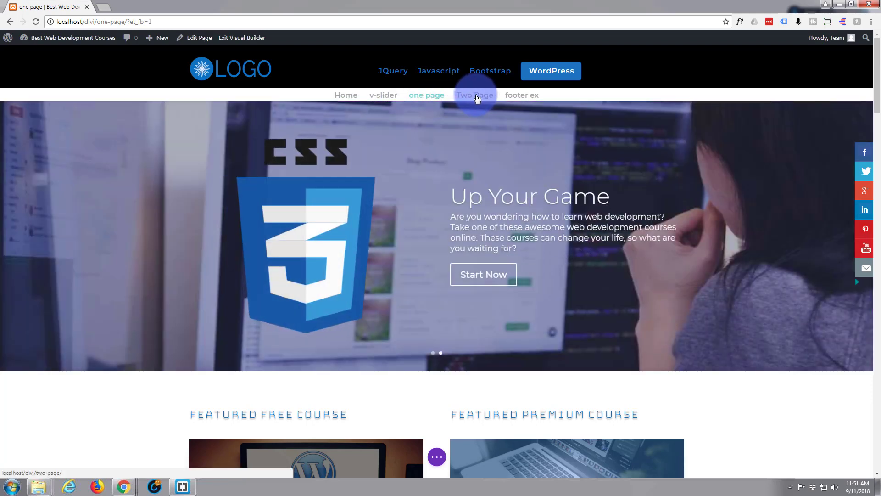
left_click(476, 96)
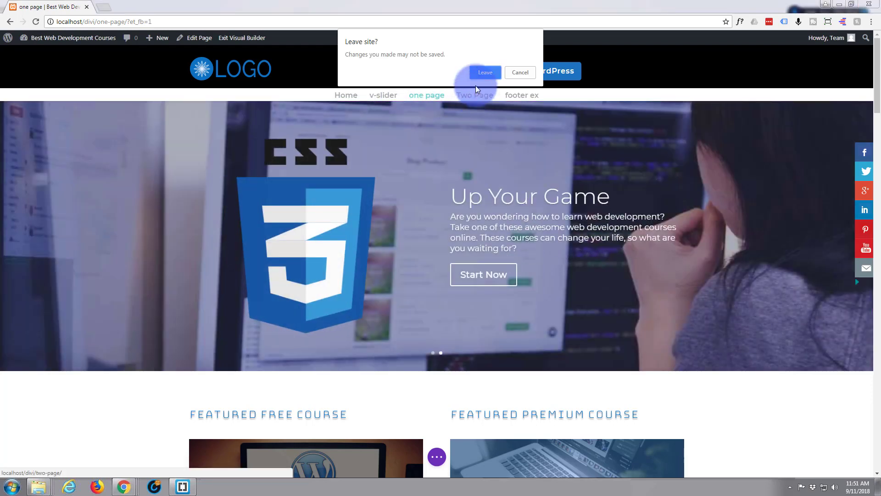
left_click(485, 73)
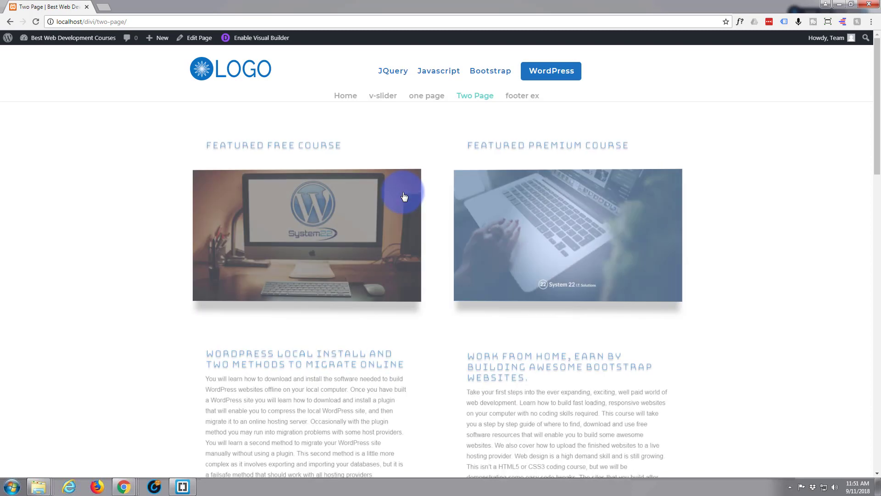
scroll(123, 234, "down", 1)
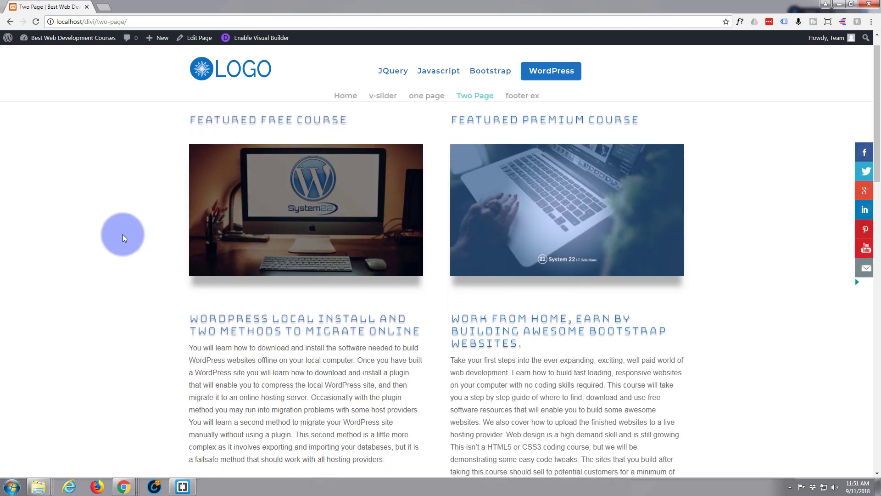
scroll(122, 234, "down", 3)
scroll(122, 234, "up", 4)
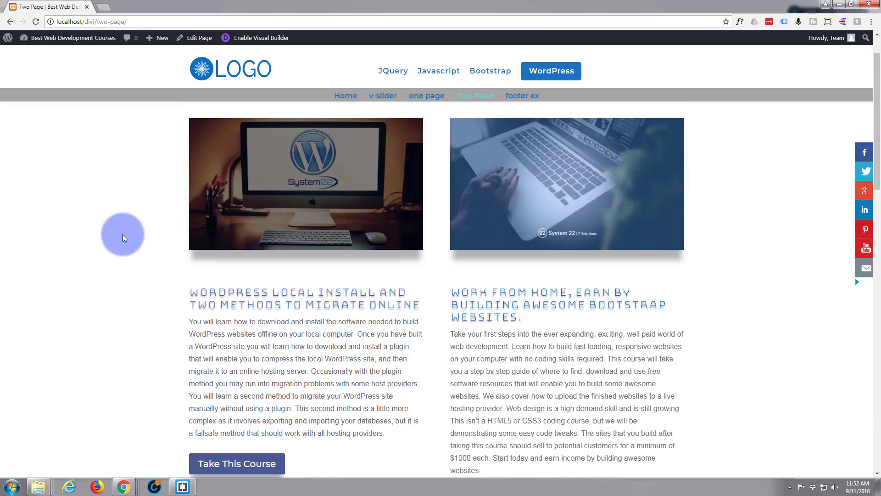